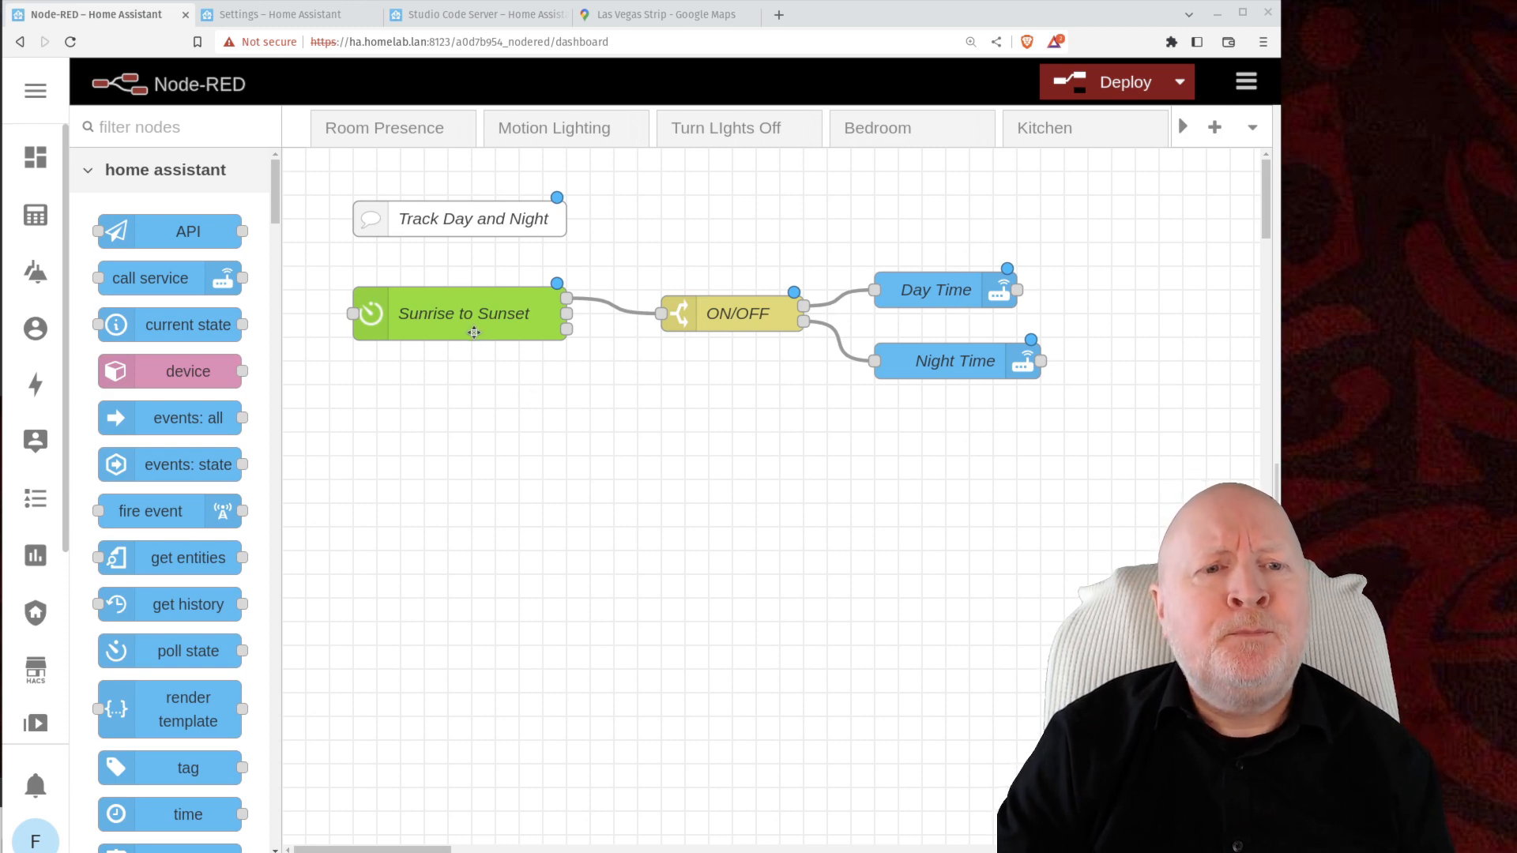
Step: Examine the Sunrise to Sunset timer's settings and look up map coordinates near Caesars Palace in Google Maps for its location fields
{"action": "double_click", "coordinate": [474, 332]}
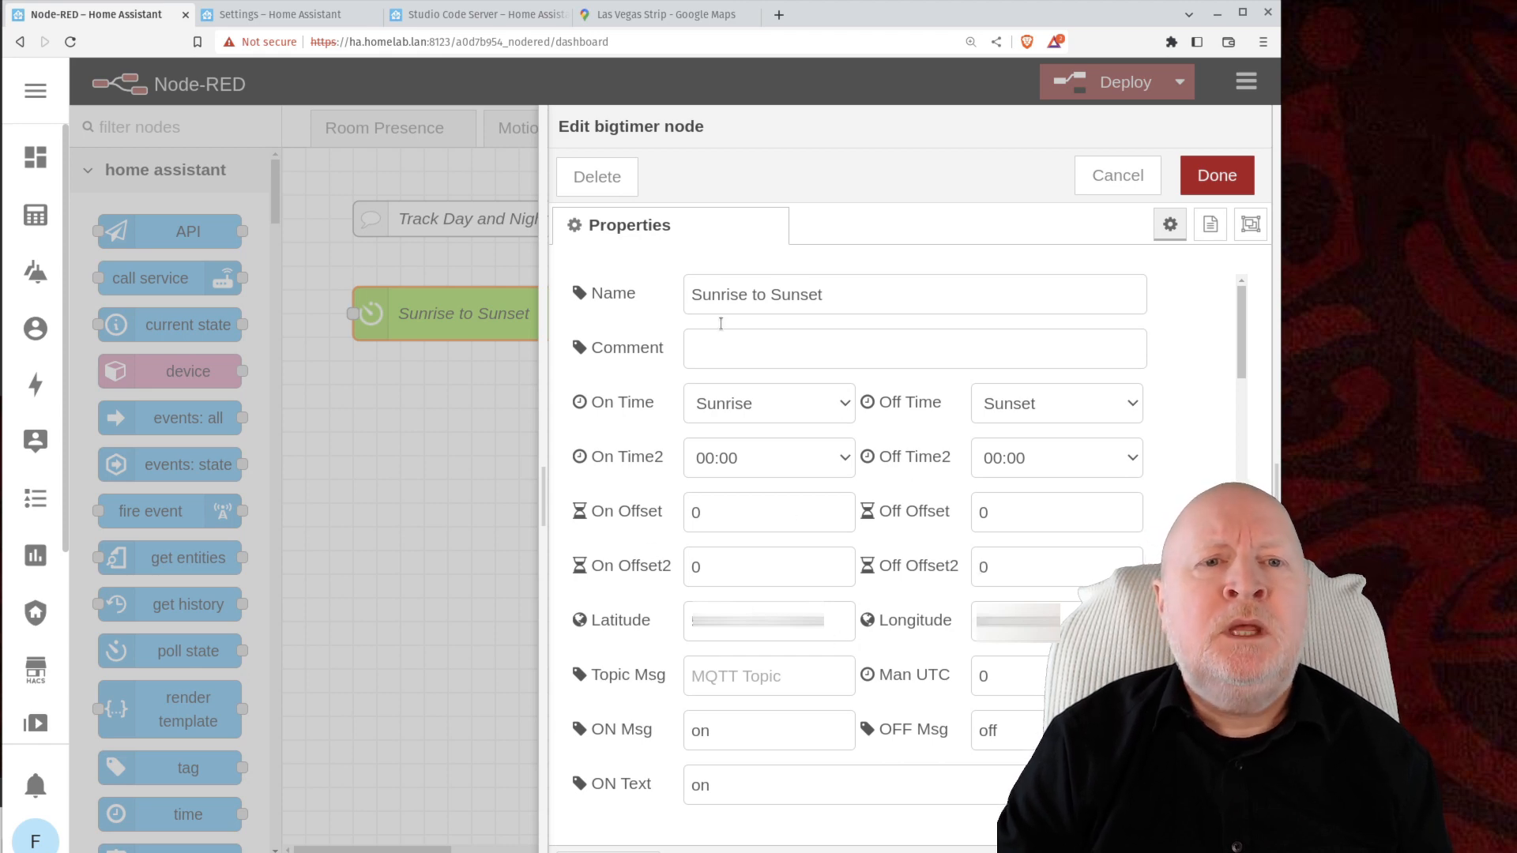
{"action": "left_click", "coordinate": [674, 16]}
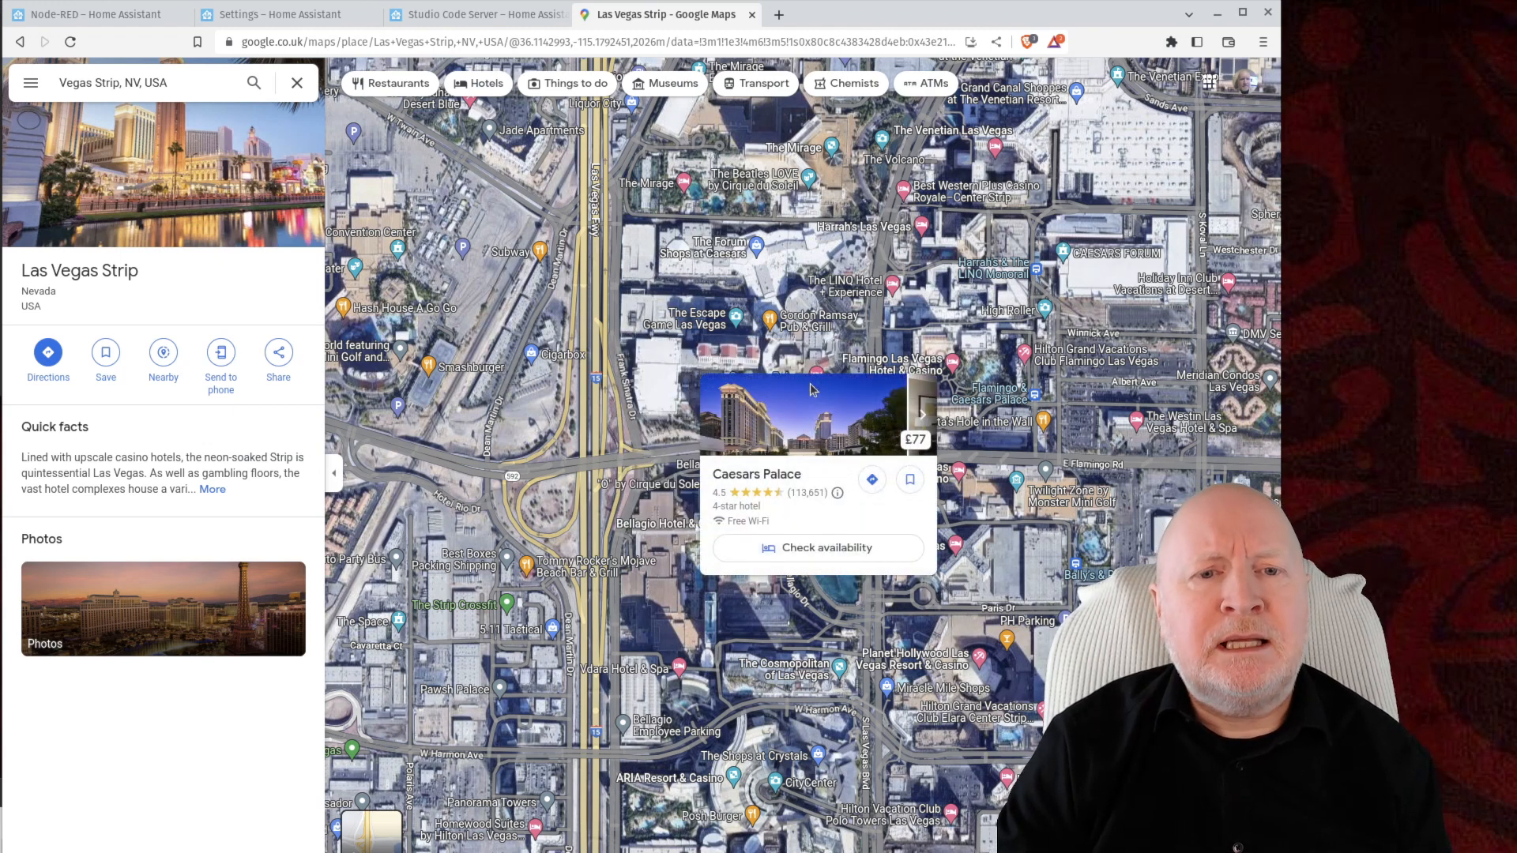
{"action": "right_click", "coordinate": [812, 387]}
{"action": "key", "text": "Escape"}
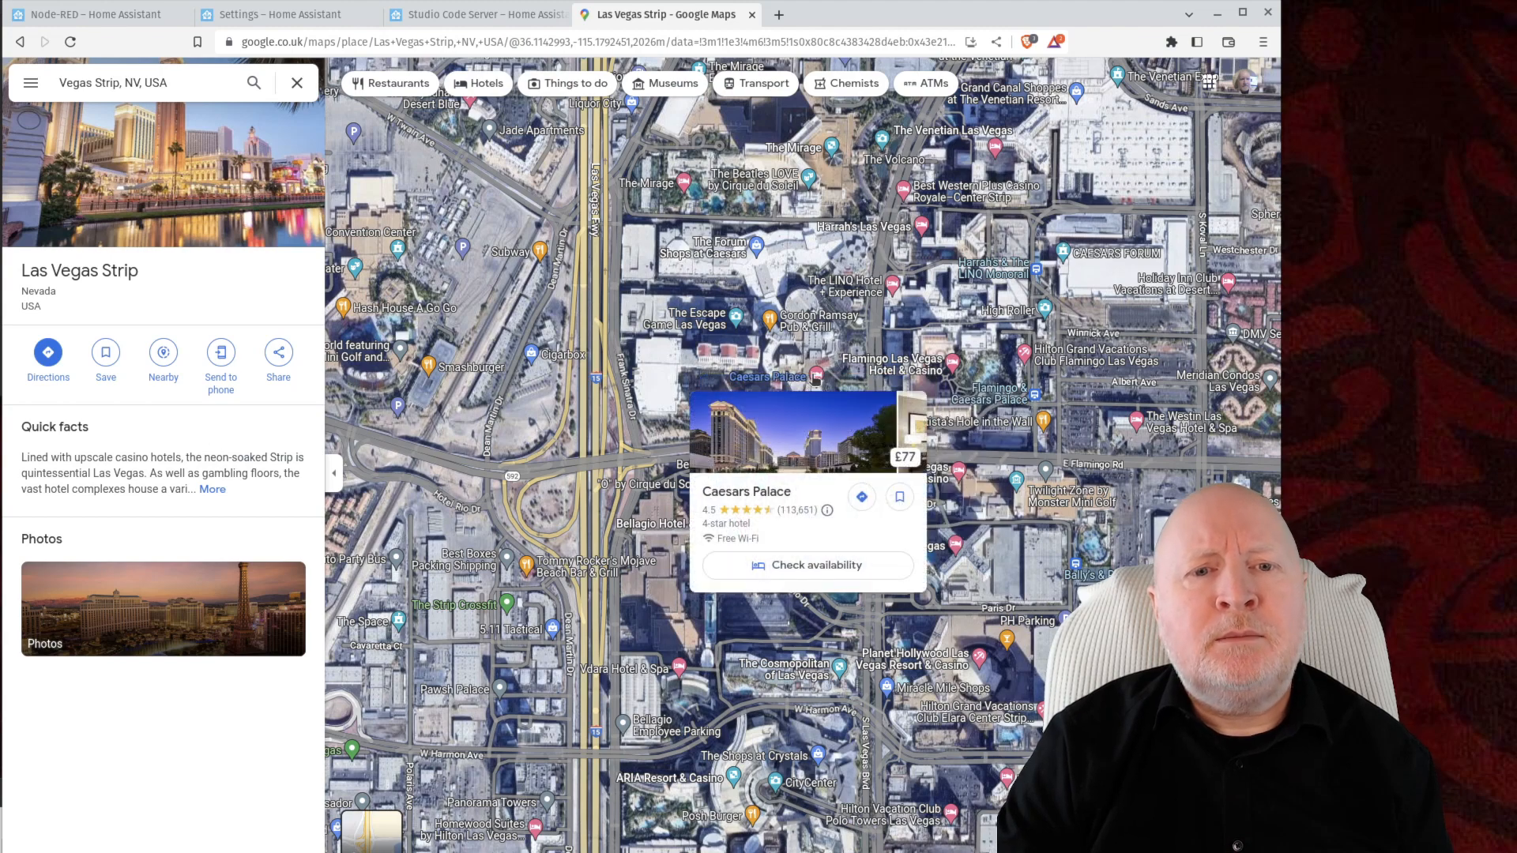
{"action": "right_click", "coordinate": [812, 387]}
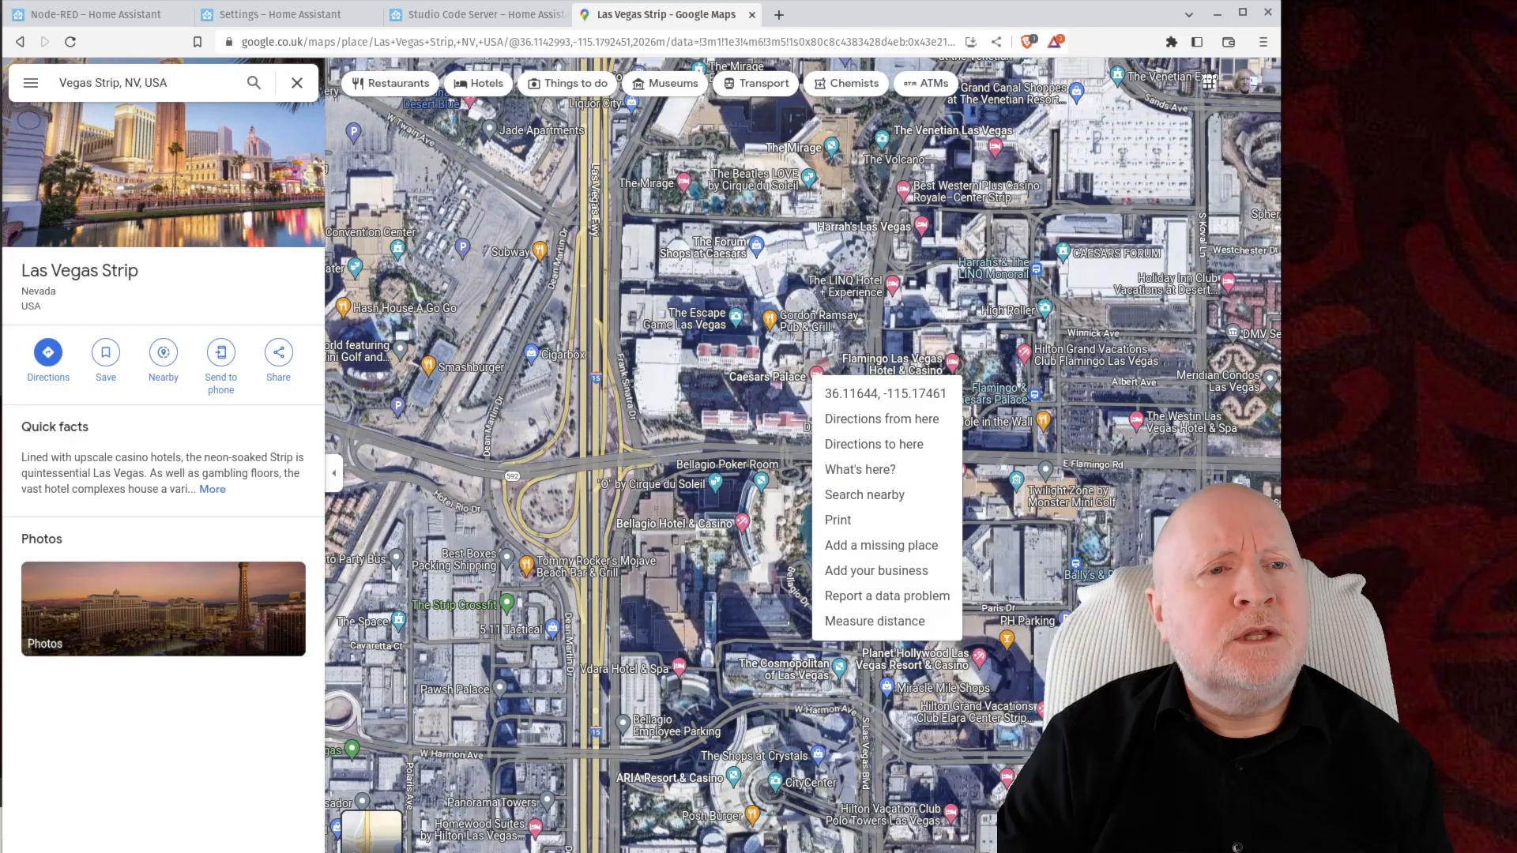
{"action": "left_click", "coordinate": [116, 14]}
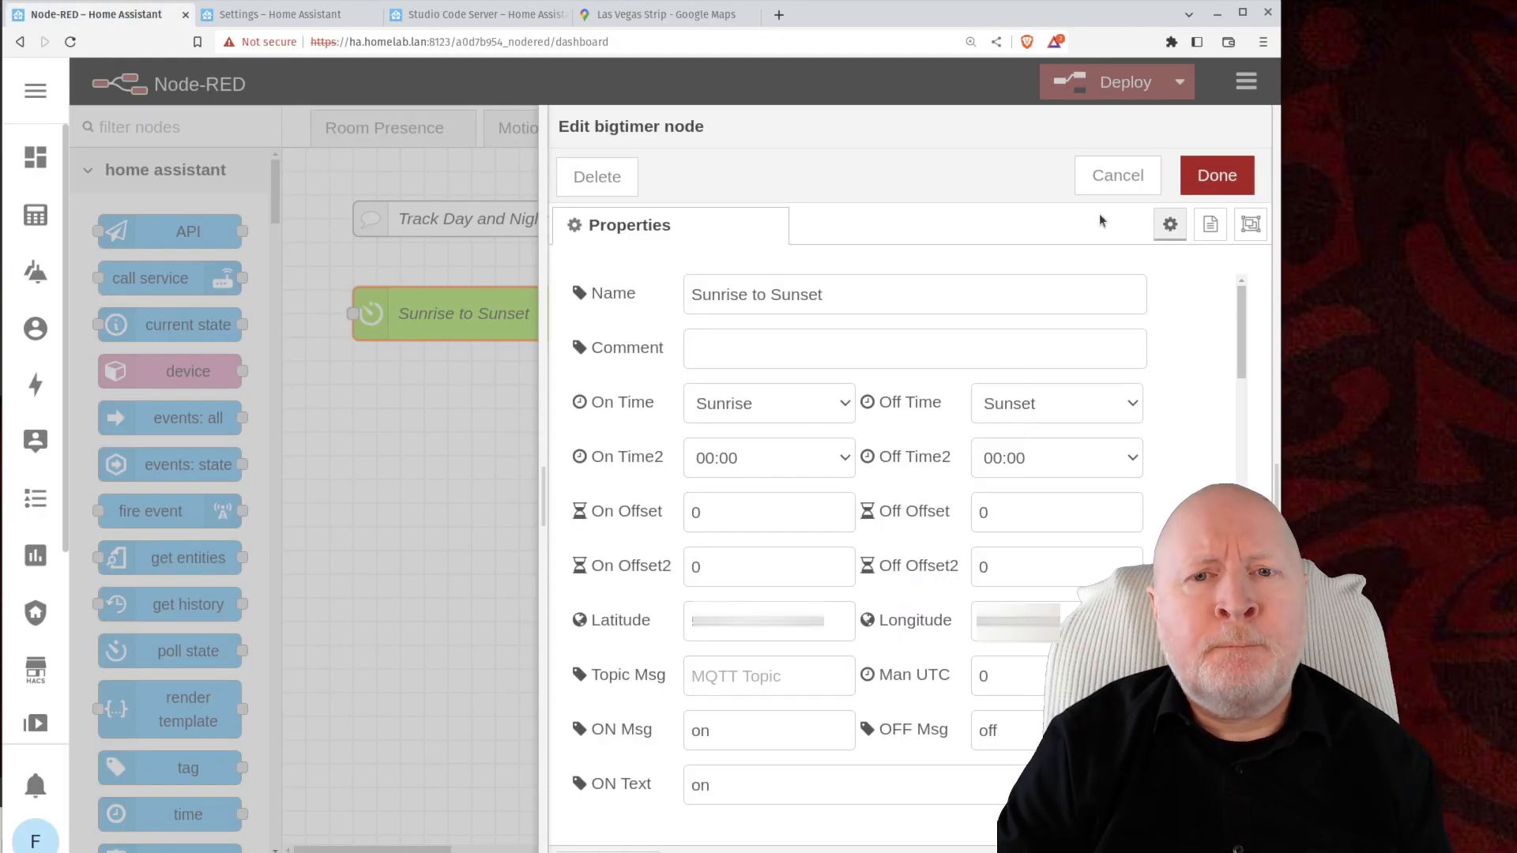
{"action": "left_click", "coordinate": [1107, 185]}
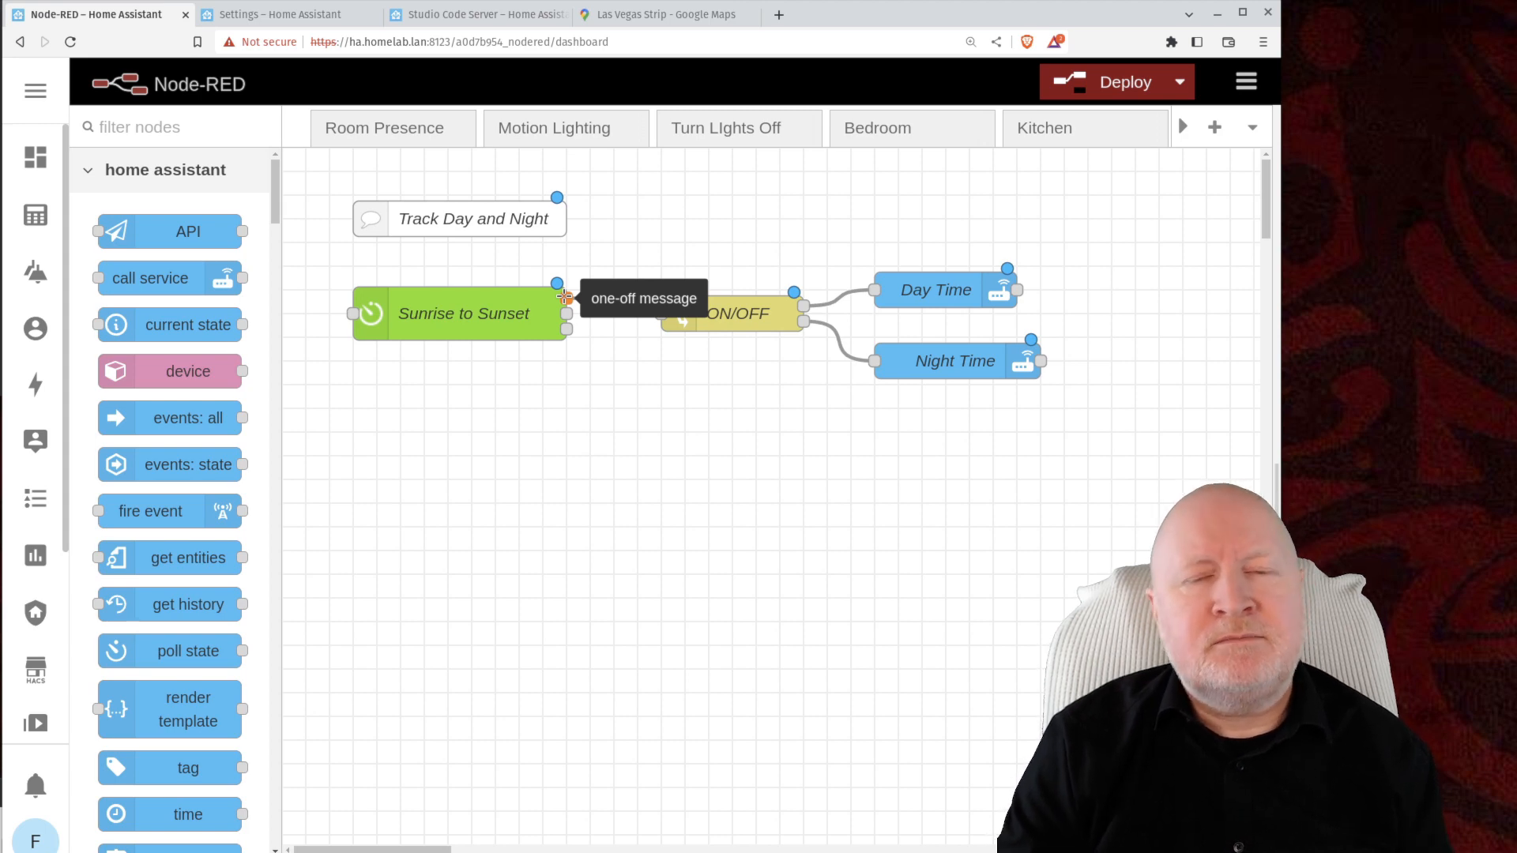
Step: Inspect the ON/OFF switch node's payload rules and its first output without changing them
{"action": "left_click_drag", "start_coordinate": [566, 298], "coordinate": [661, 313]}
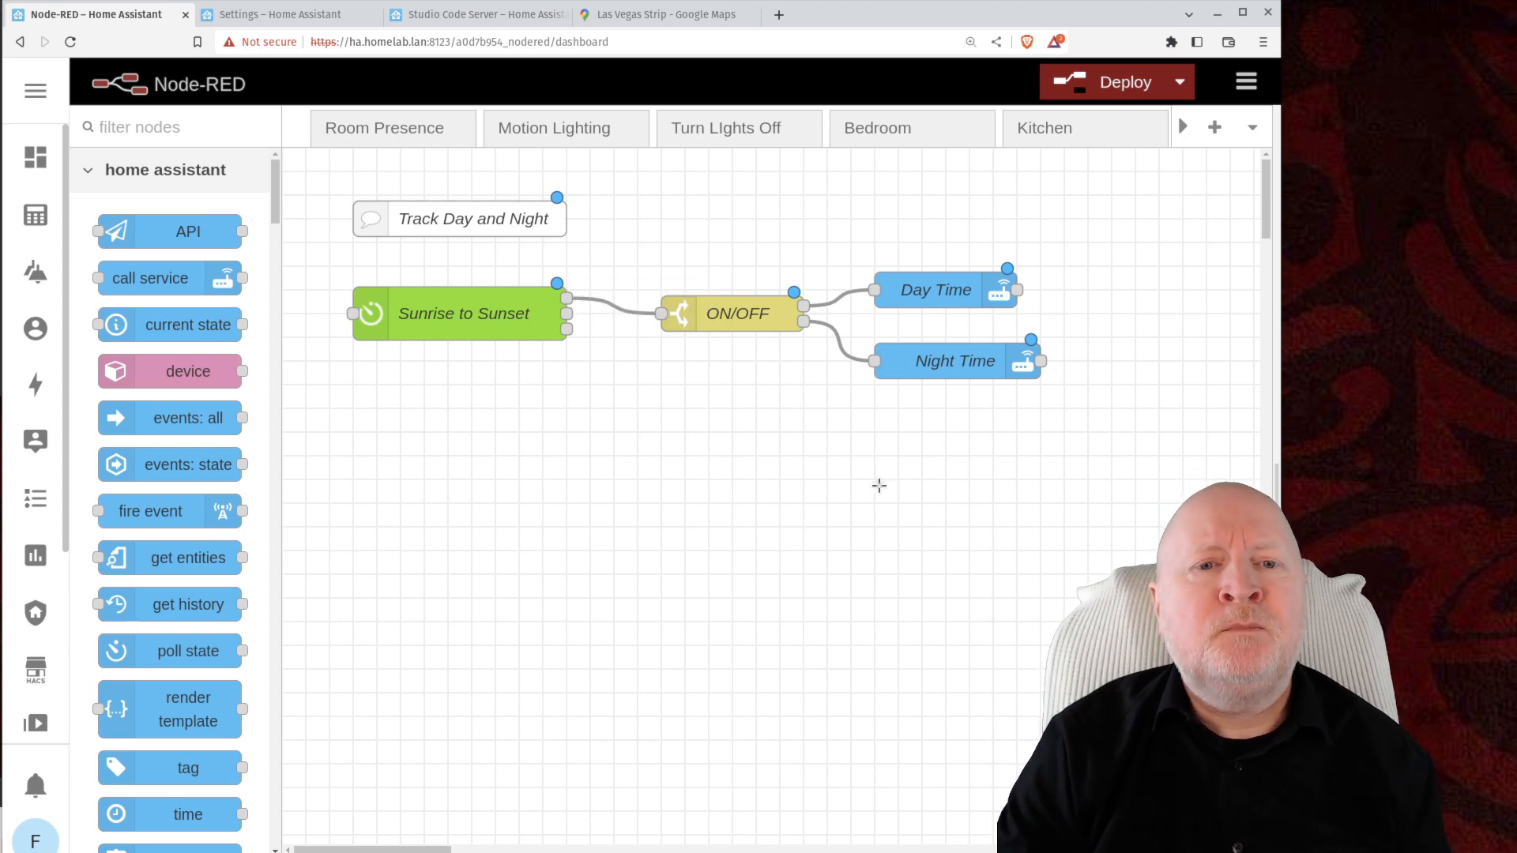
{"action": "double_click", "coordinate": [723, 312]}
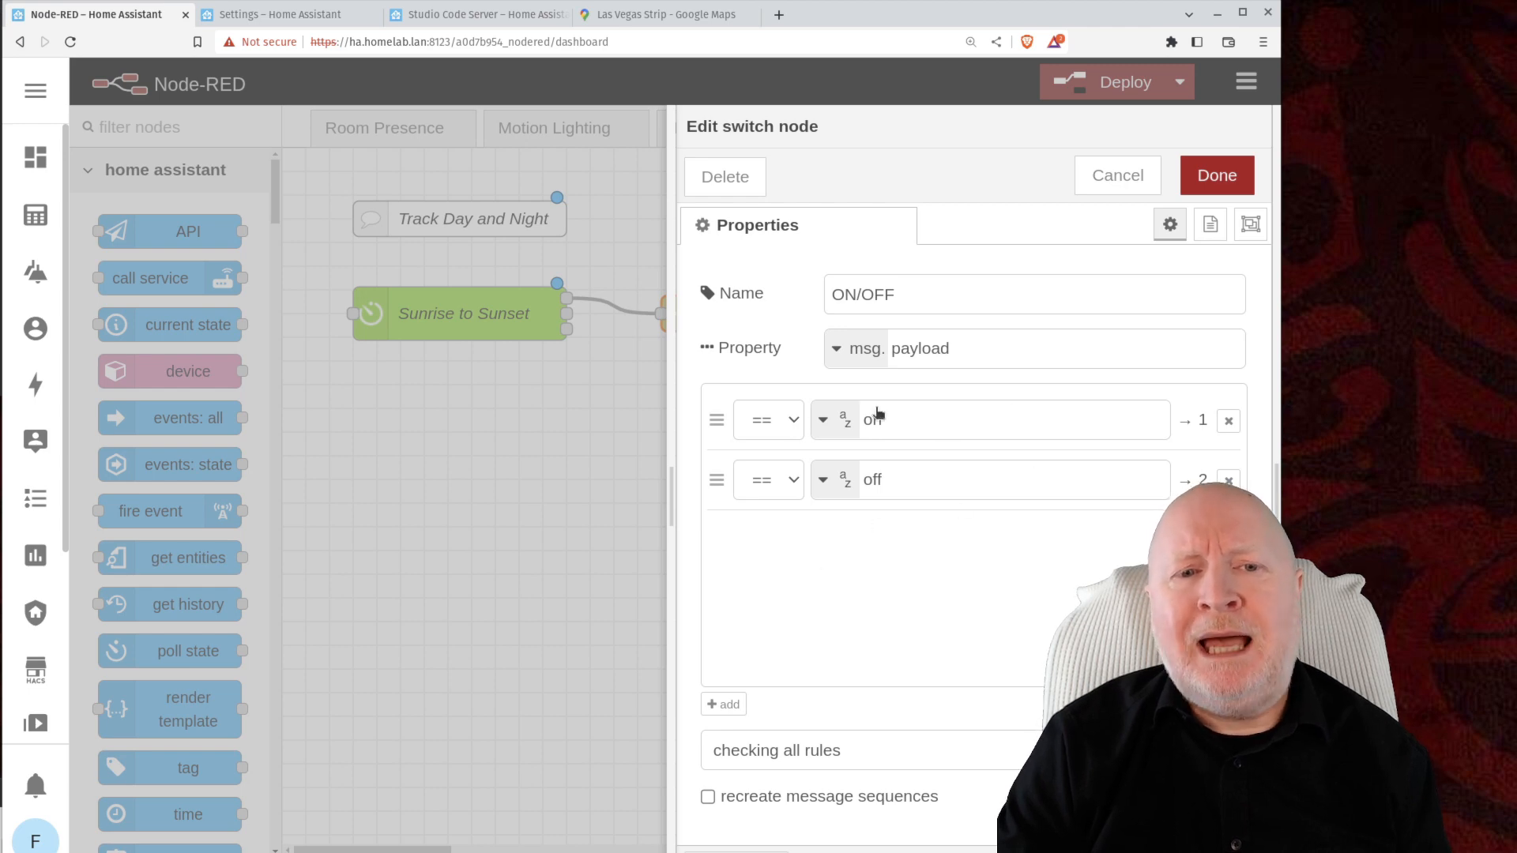
{"action": "left_click", "coordinate": [1136, 174]}
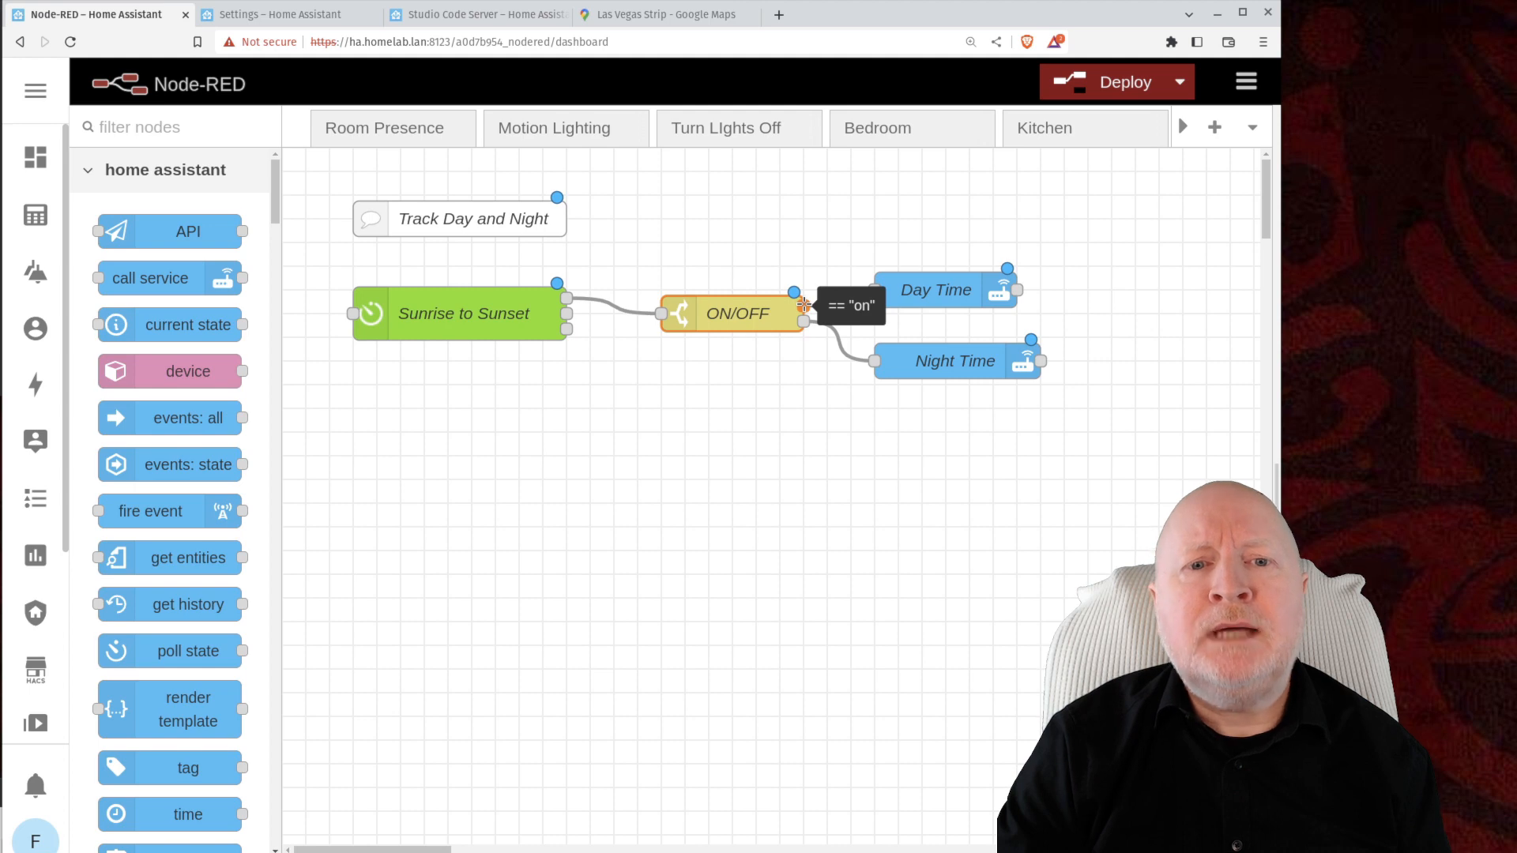
{"action": "left_click", "coordinate": [810, 244]}
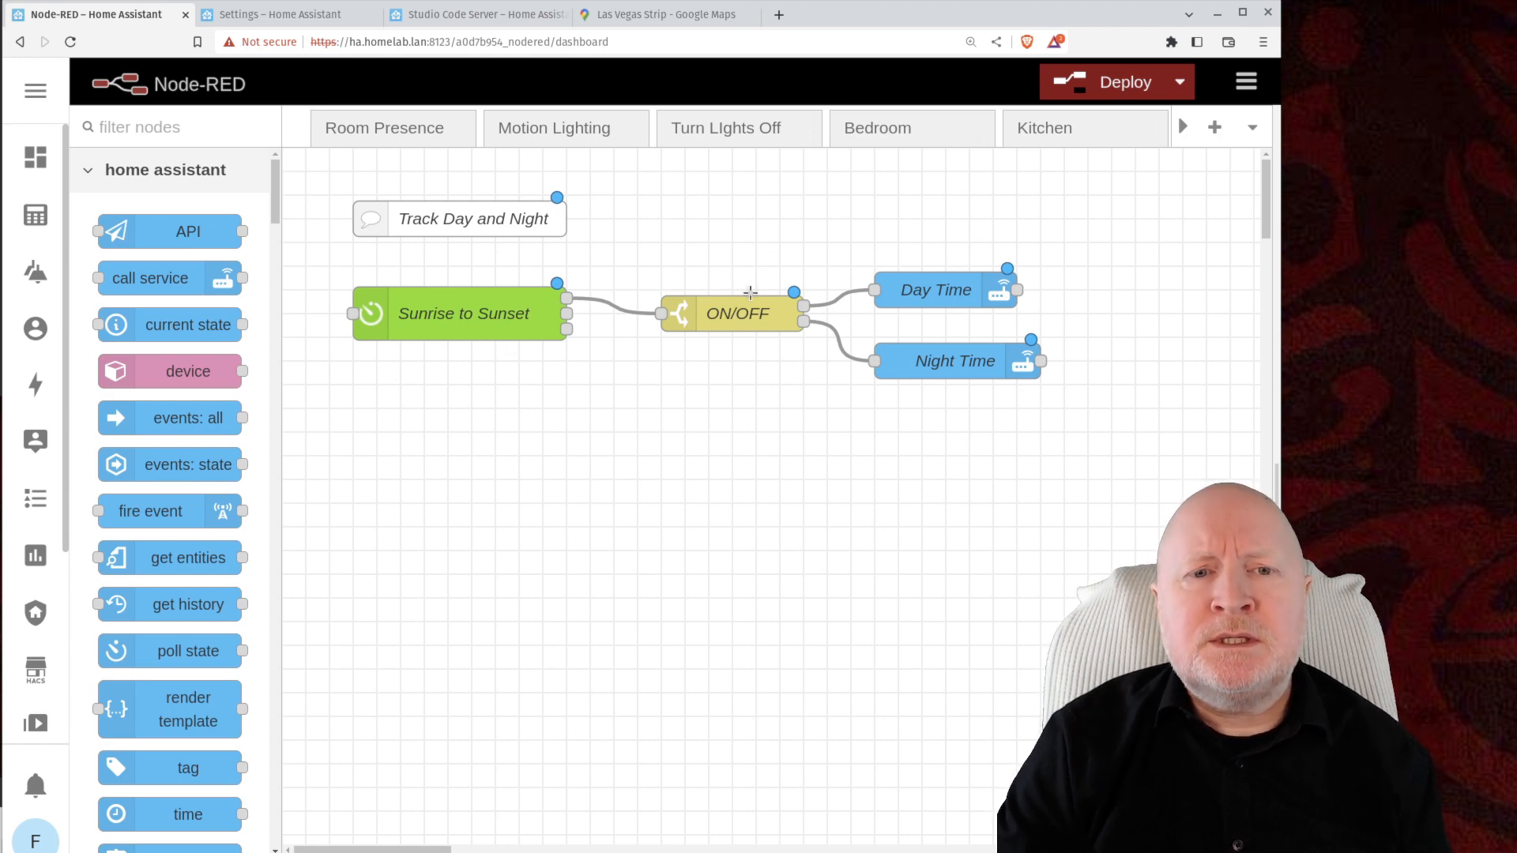
Step: Review the service, domain and entity settings of the Day Time and Night Time call service nodes
{"action": "left_click", "coordinate": [935, 282]}
{"action": "double_click", "coordinate": [935, 282]}
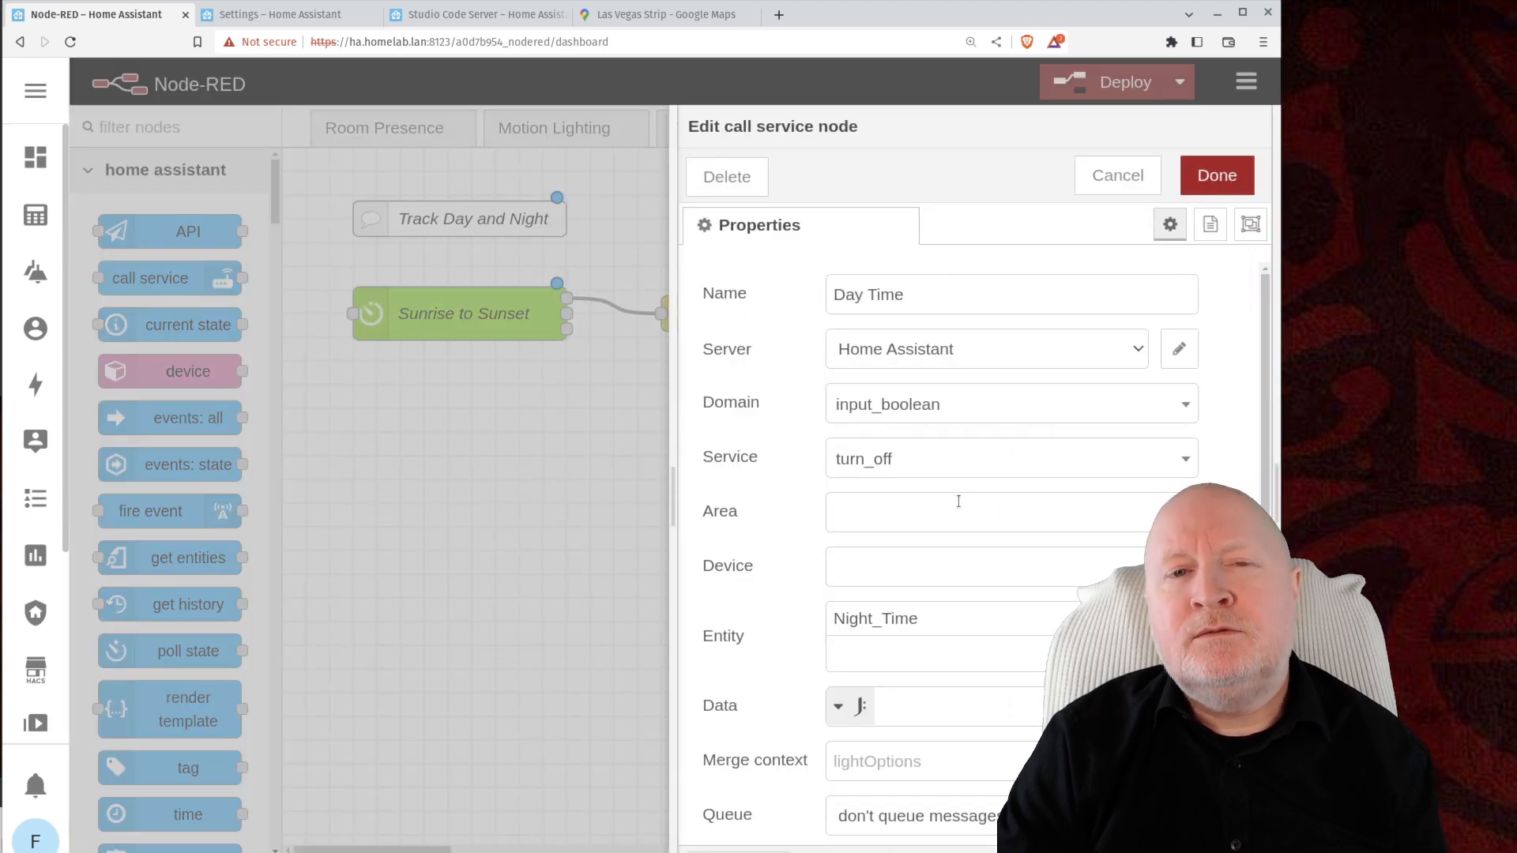
{"action": "left_click", "coordinate": [1098, 183]}
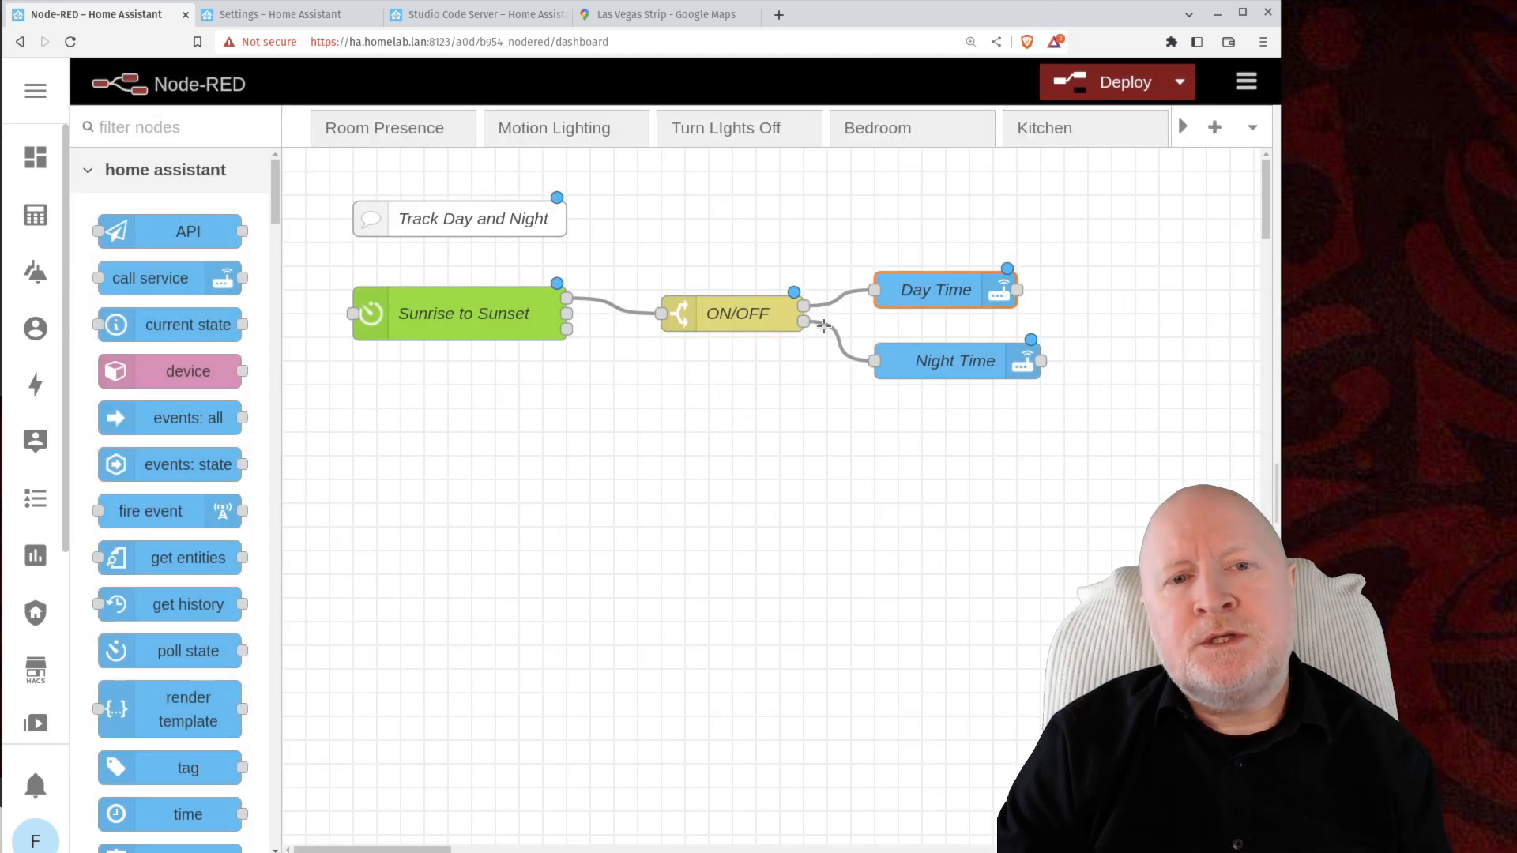
{"action": "mouse_move", "coordinate": [803, 321]}
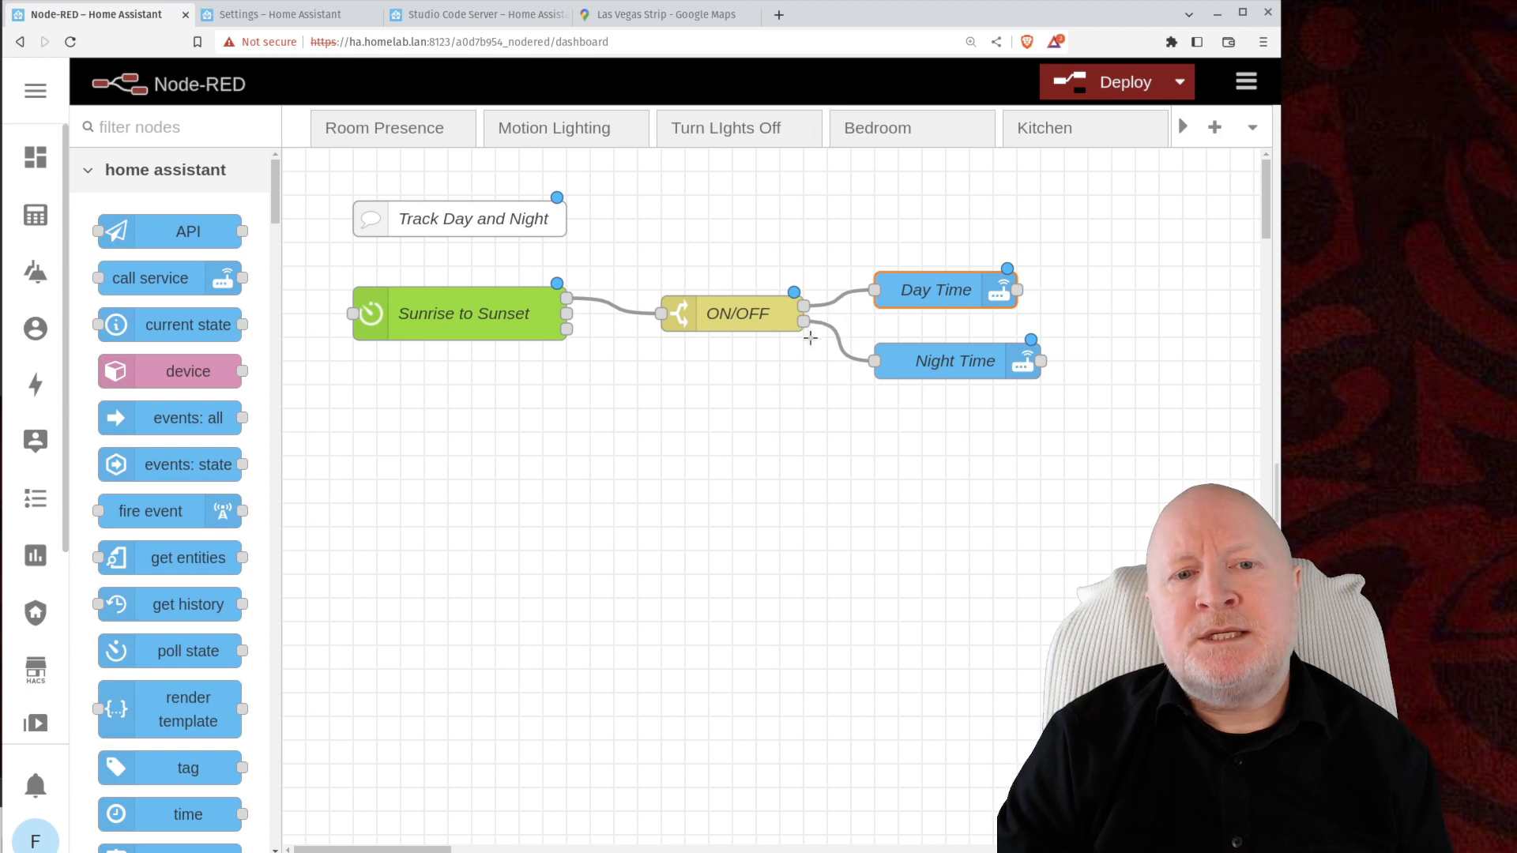
{"action": "double_click", "coordinate": [944, 361]}
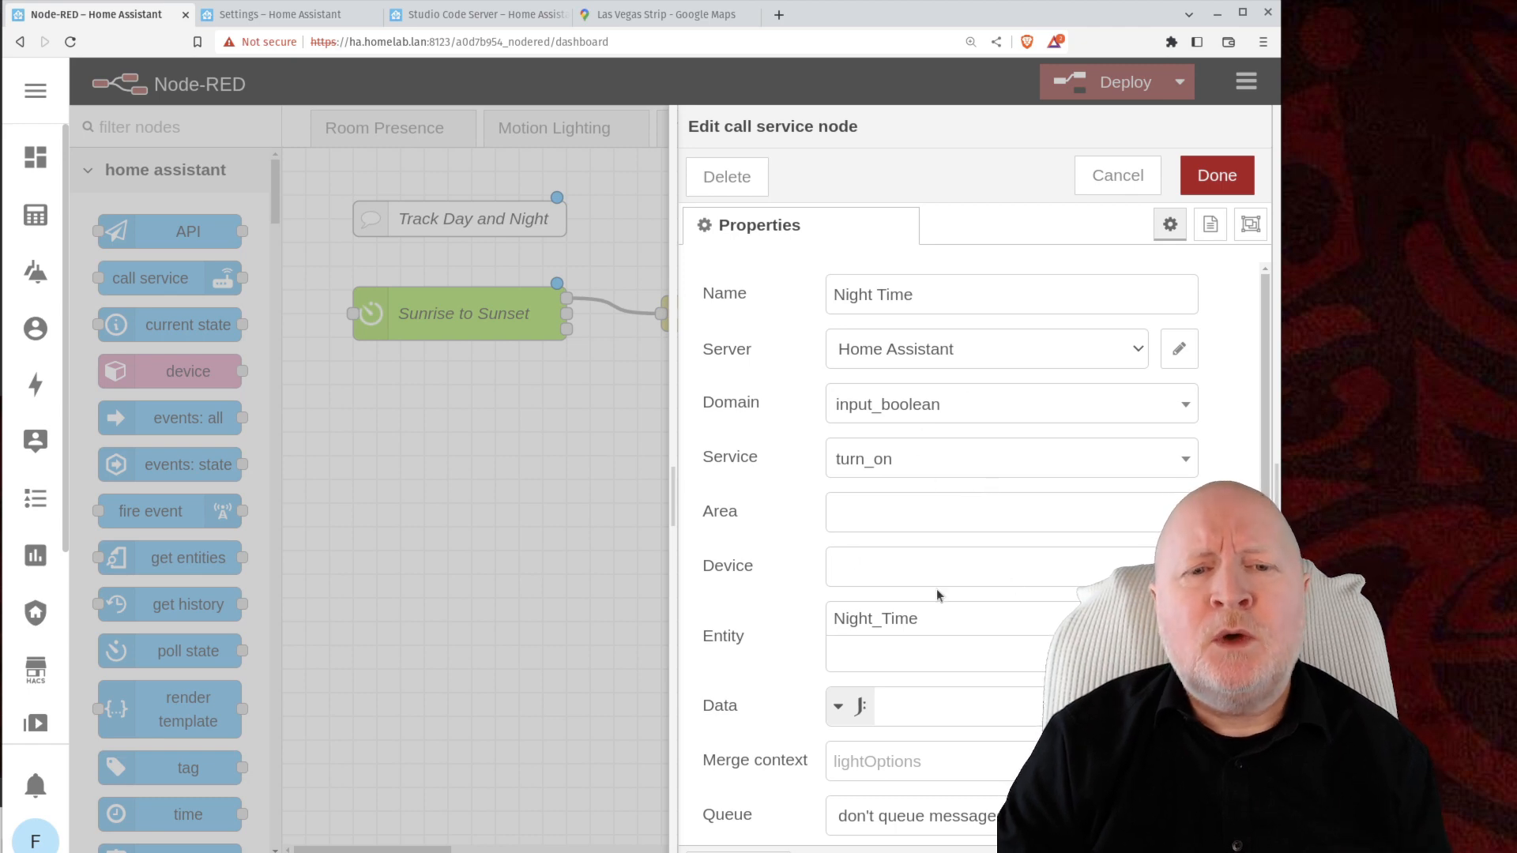
{"action": "left_click", "coordinate": [1106, 182]}
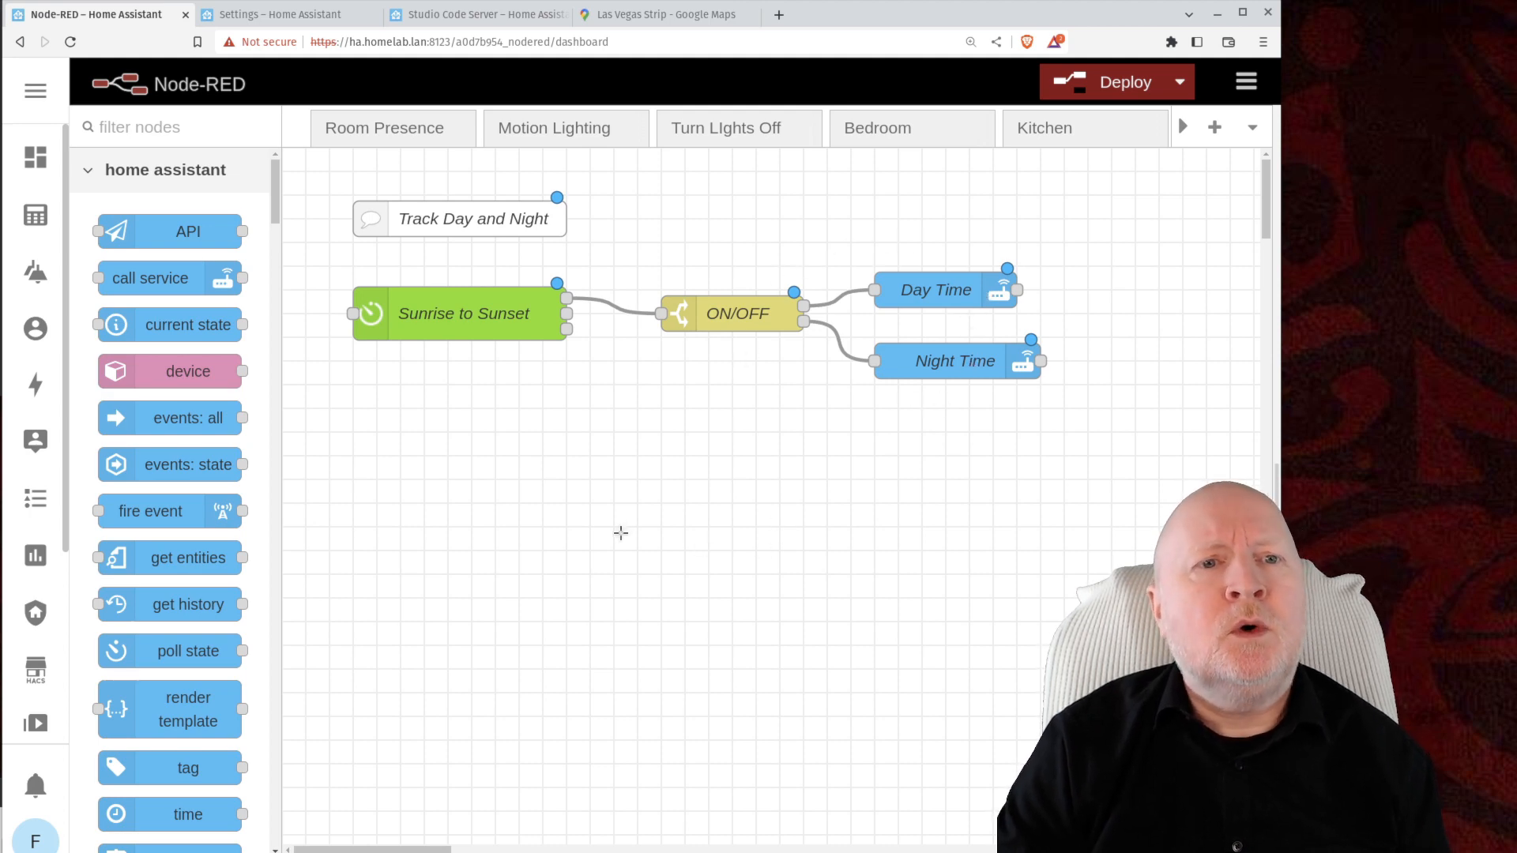
Step: In Home Assistant's helpers, view the Toggle creation form without creating one, and locate the Night_Time helper
{"action": "left_click", "coordinate": [262, 15]}
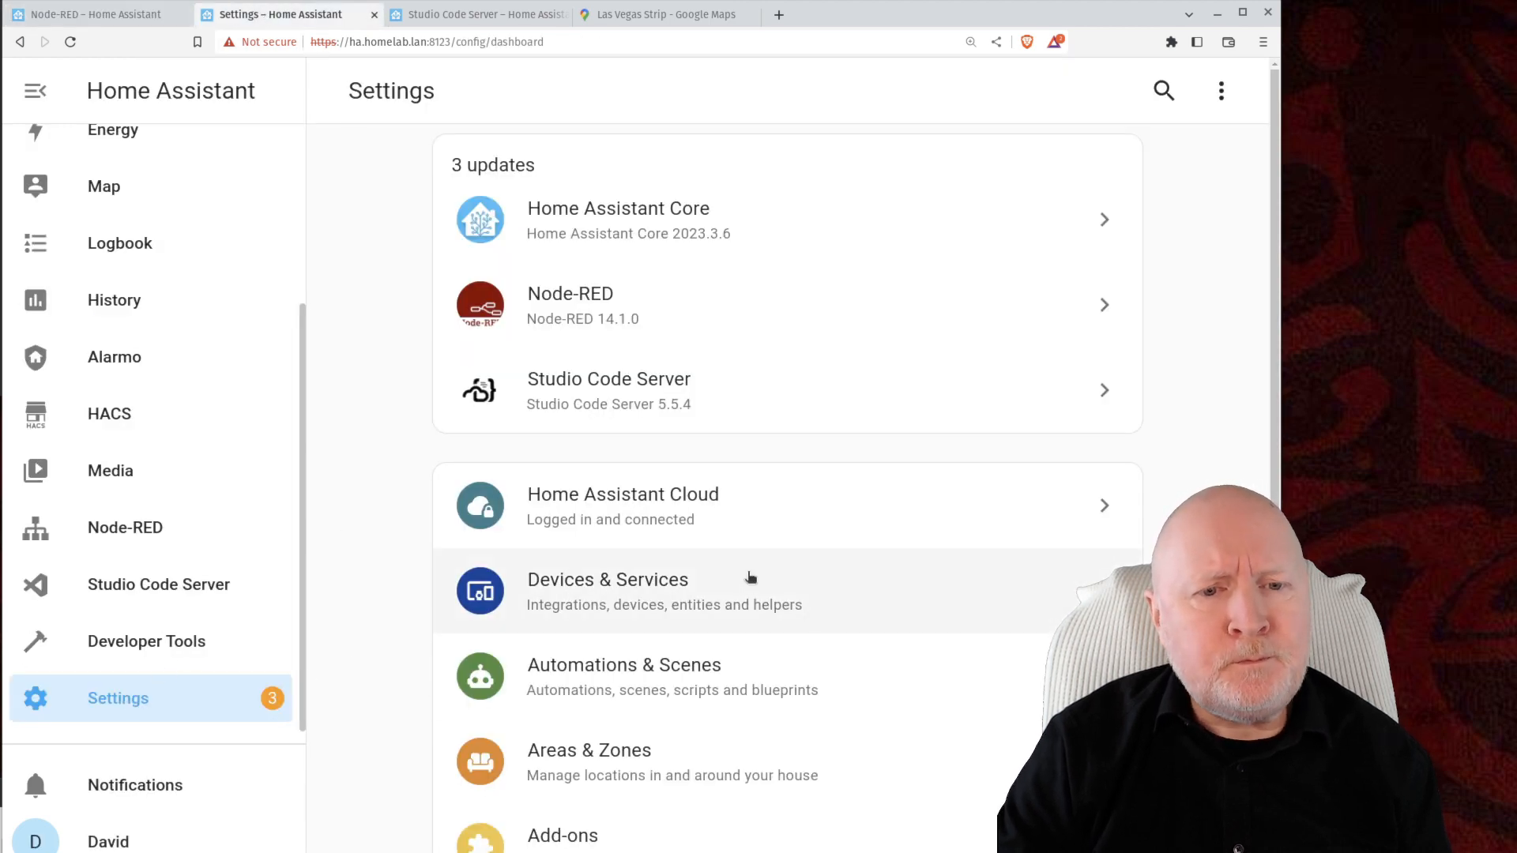
{"action": "left_click", "coordinate": [600, 598]}
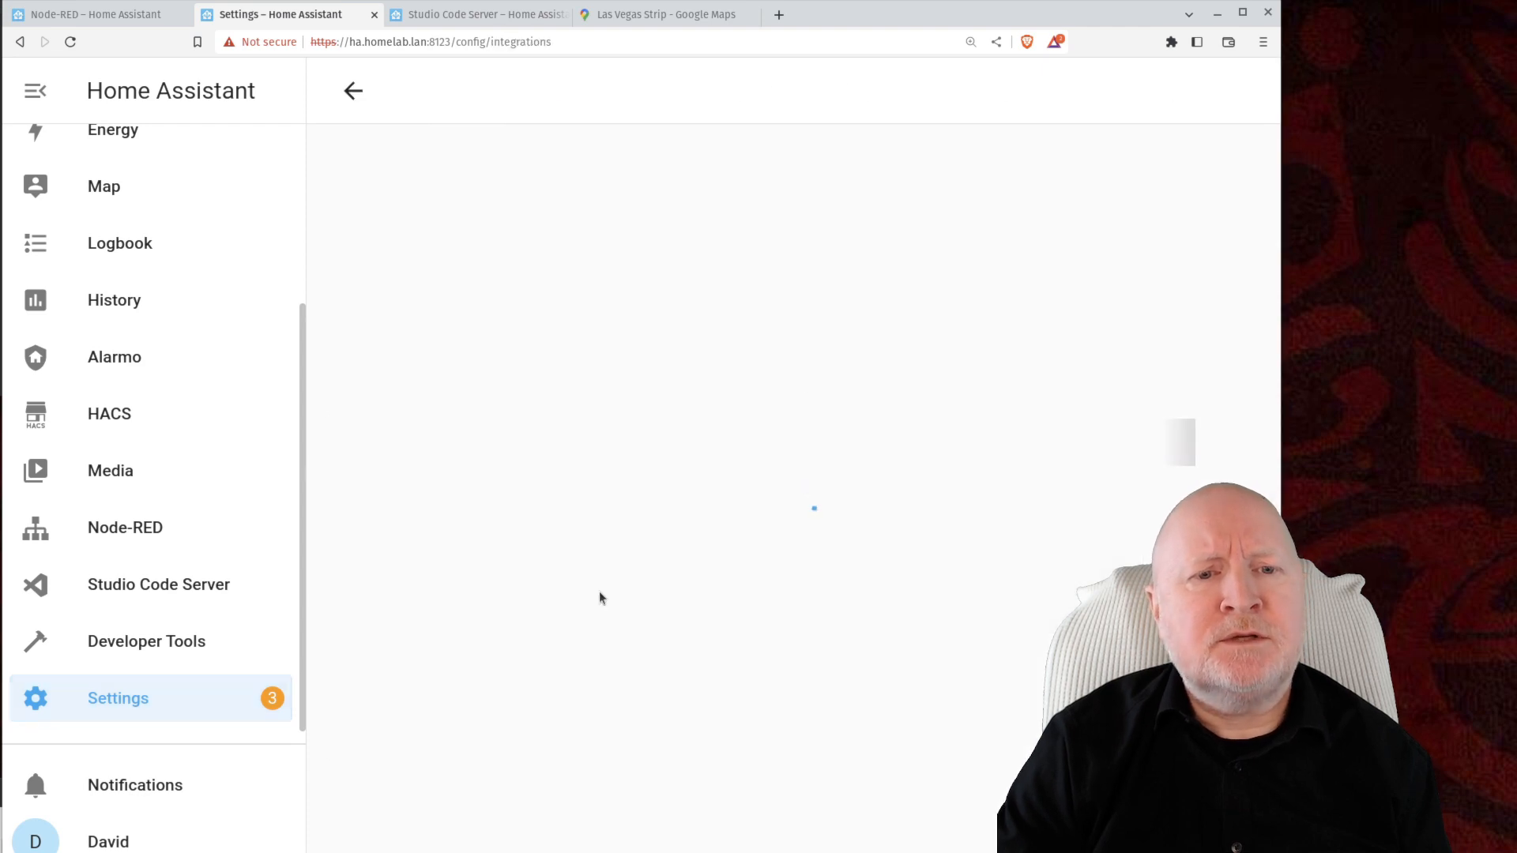
{"action": "left_click", "coordinate": [999, 99]}
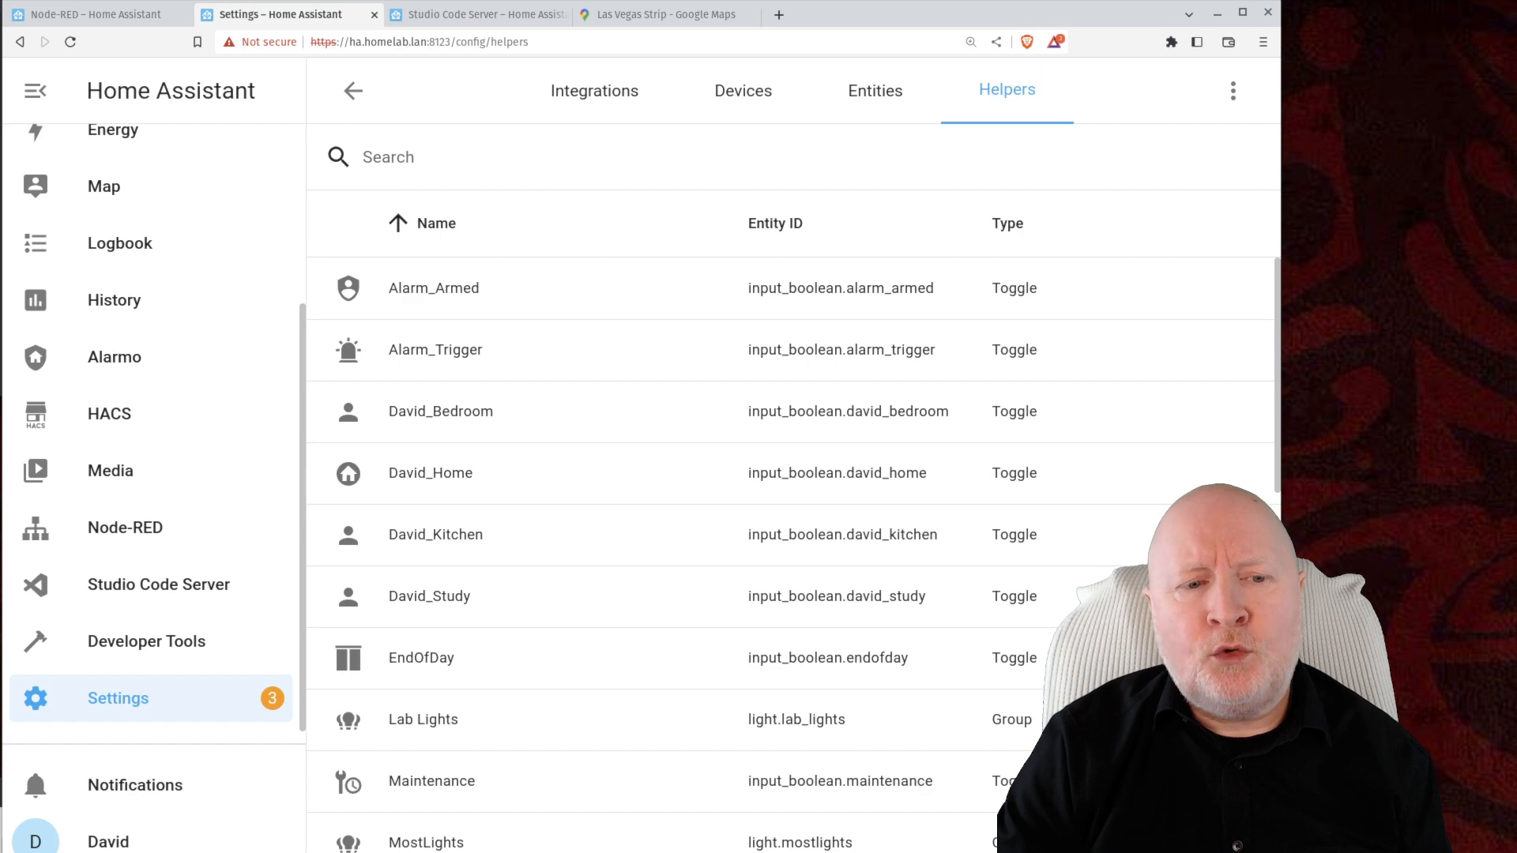
{"action": "left_click", "coordinate": [1177, 810]}
{"action": "scroll", "coordinate": [825, 469], "scroll_direction": "down", "scroll_amount": 5}
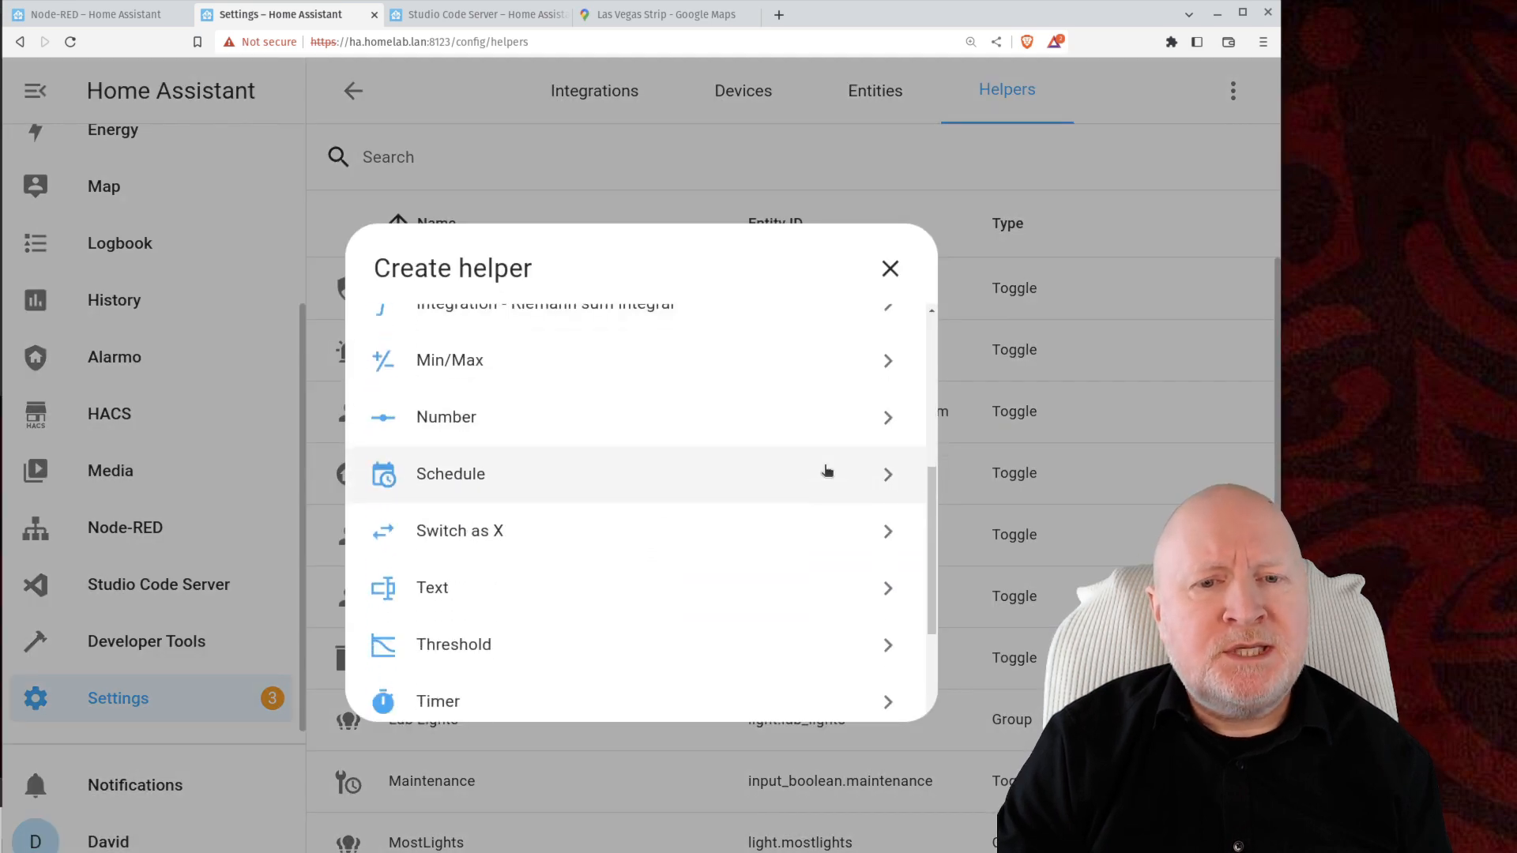
{"action": "scroll", "coordinate": [827, 471], "scroll_direction": "down", "scroll_amount": 3}
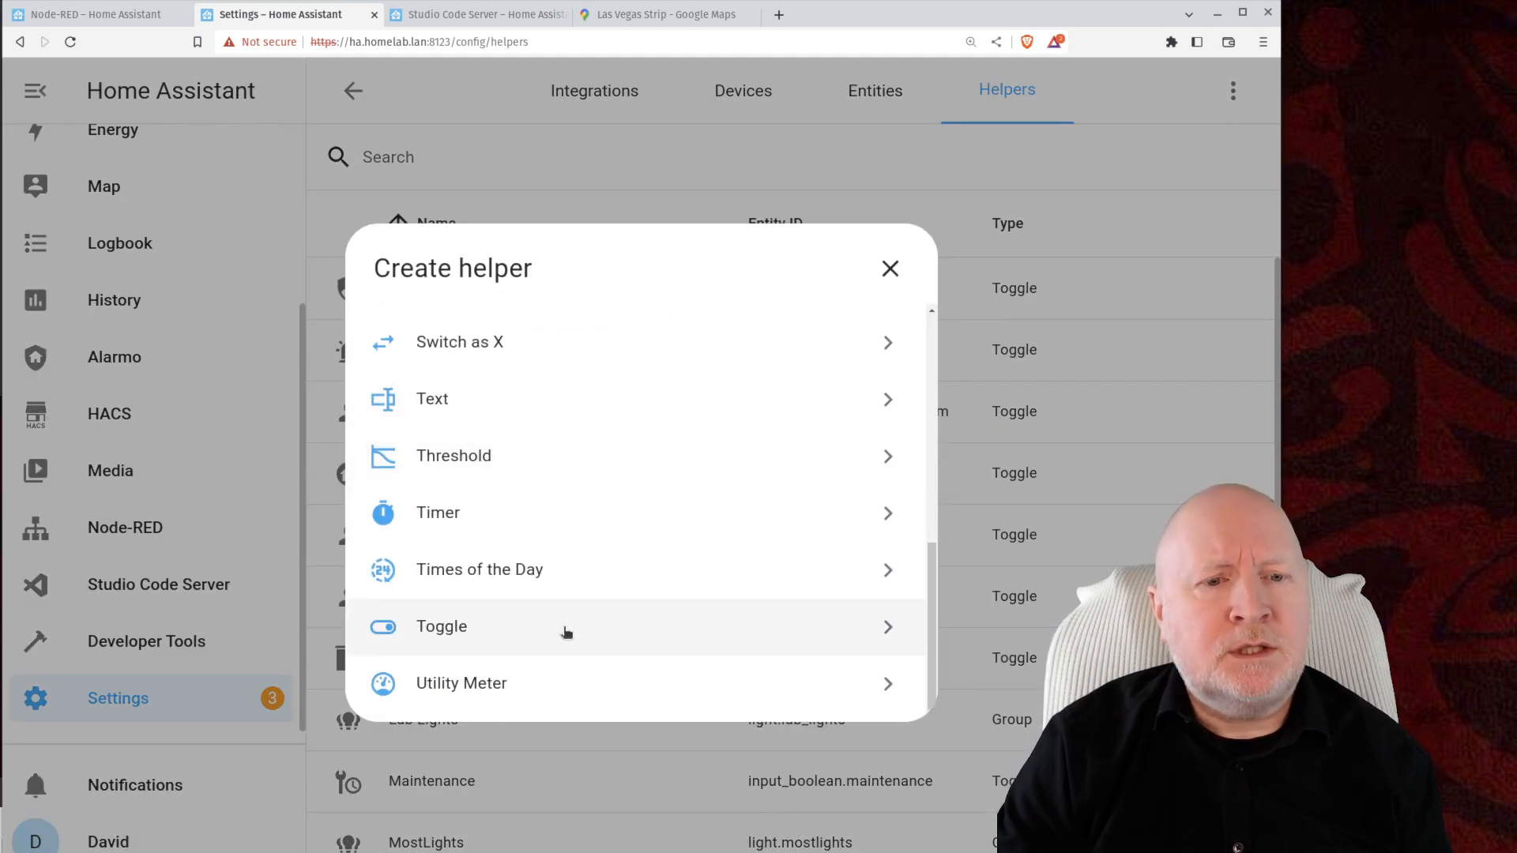
{"action": "left_click", "coordinate": [565, 630]}
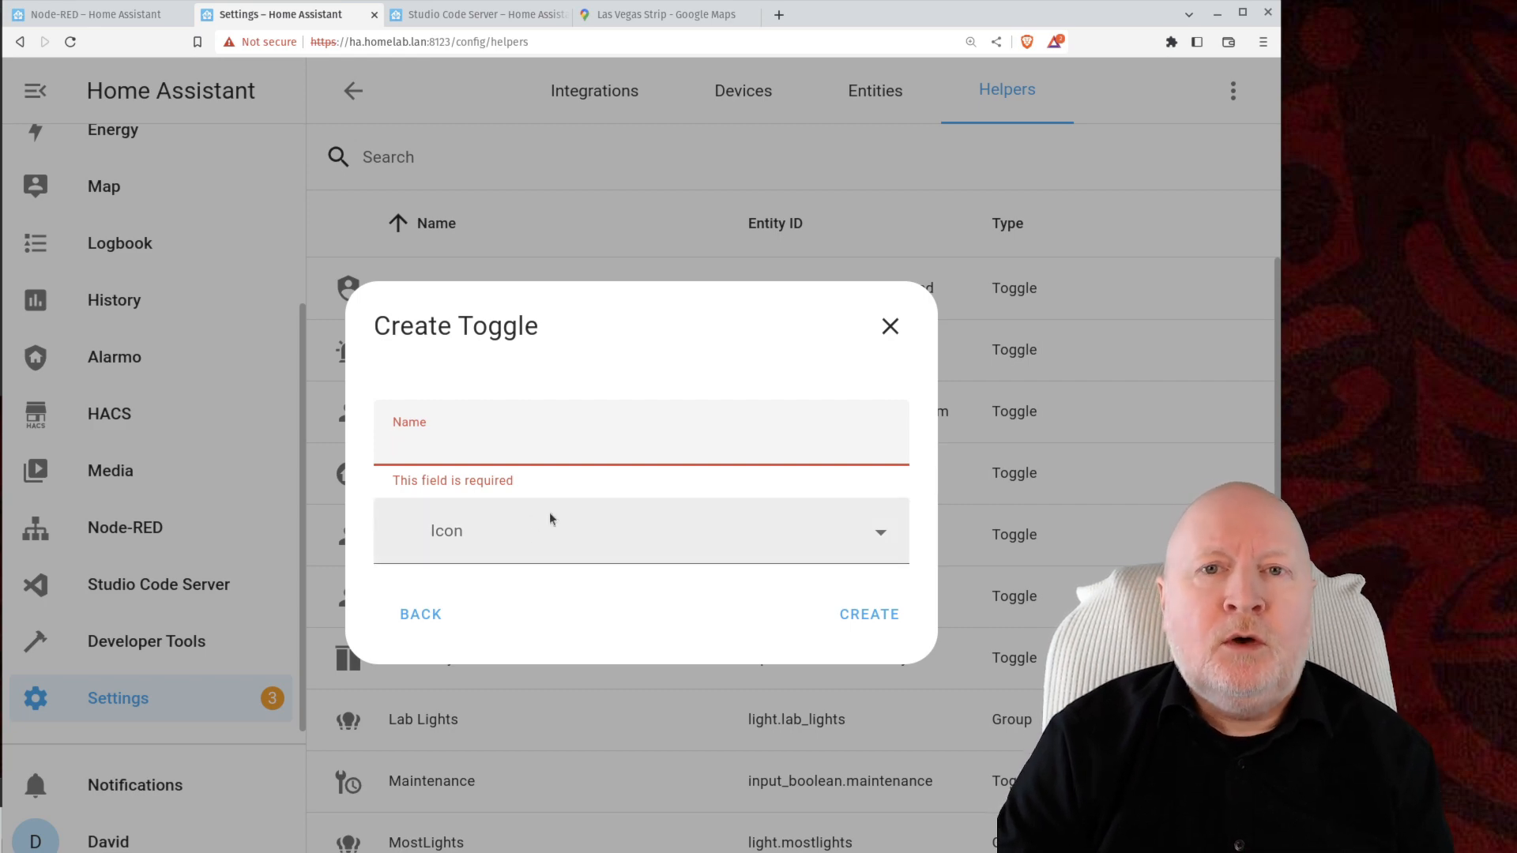
{"action": "left_click", "coordinate": [890, 325]}
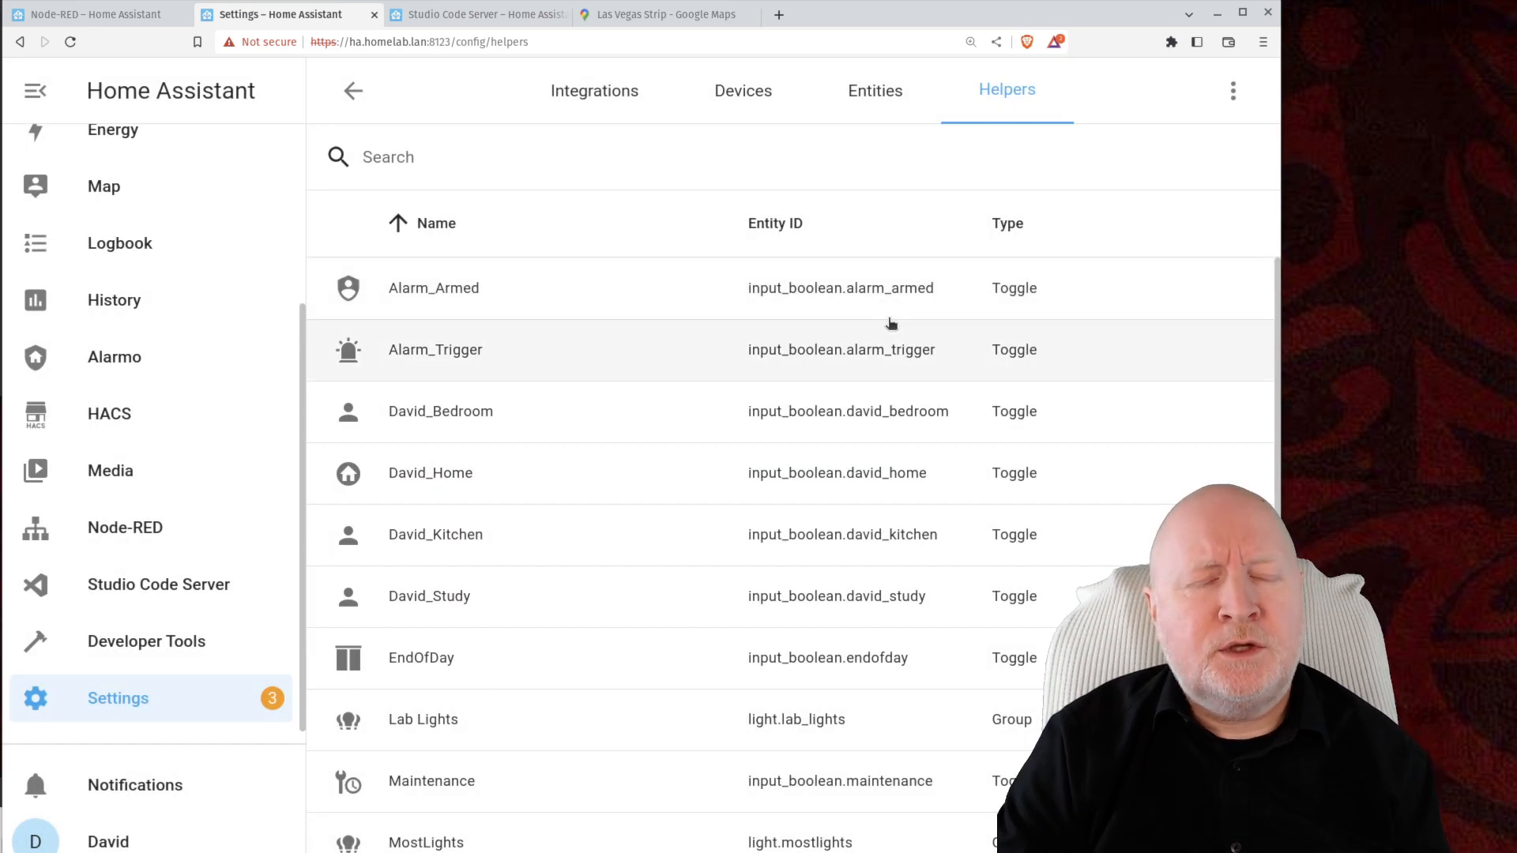
{"action": "scroll", "coordinate": [890, 324], "scroll_direction": "down", "scroll_amount": 3}
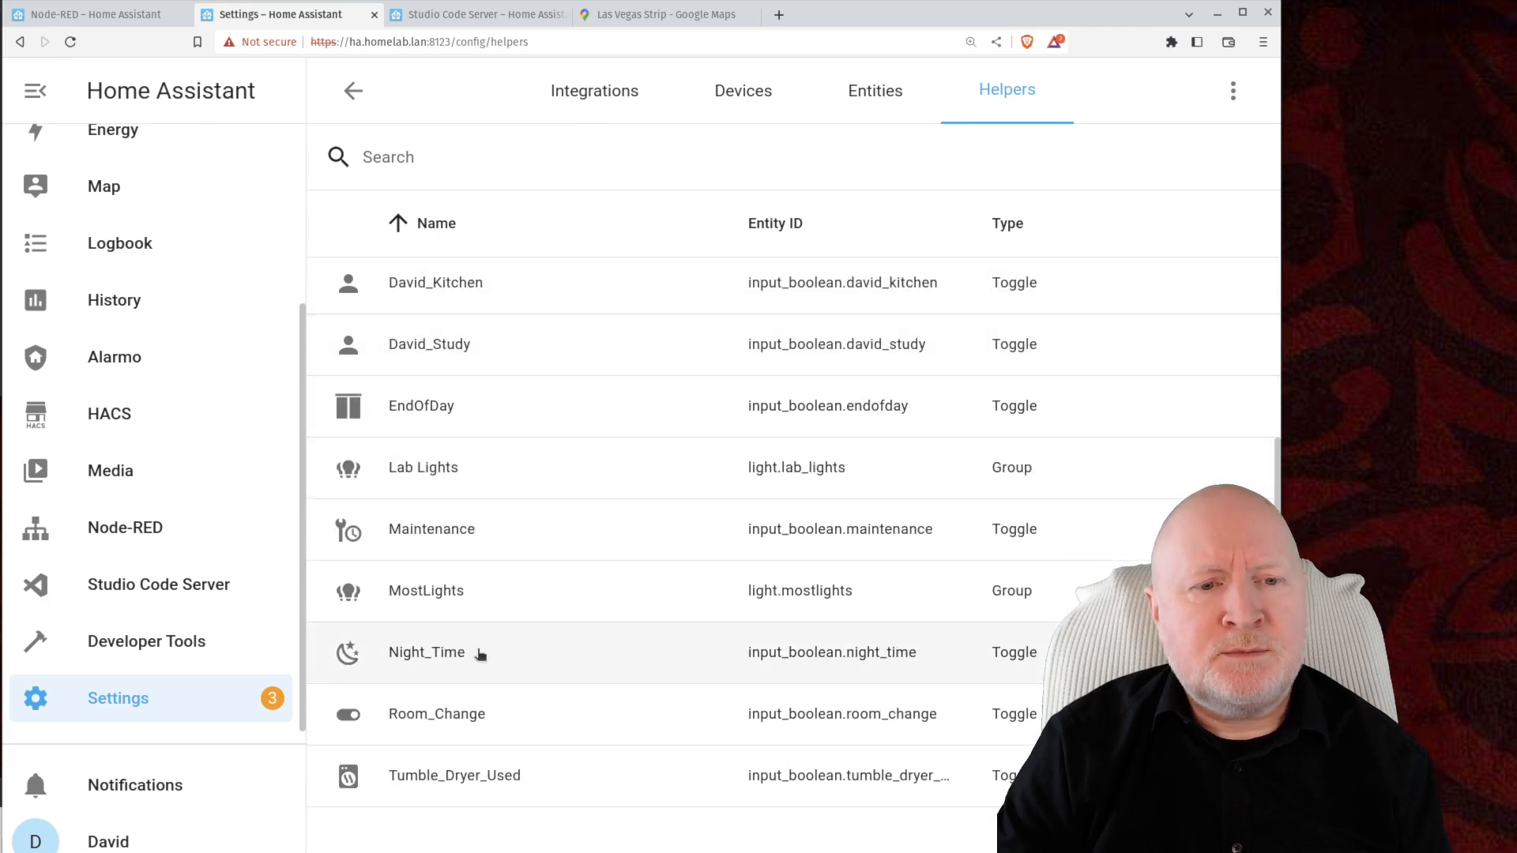
Step: Return to Node-RED and review the settings of the hall flow's Is It Night Time? and Turn Lights On nodes
{"action": "left_click", "coordinate": [76, 16]}
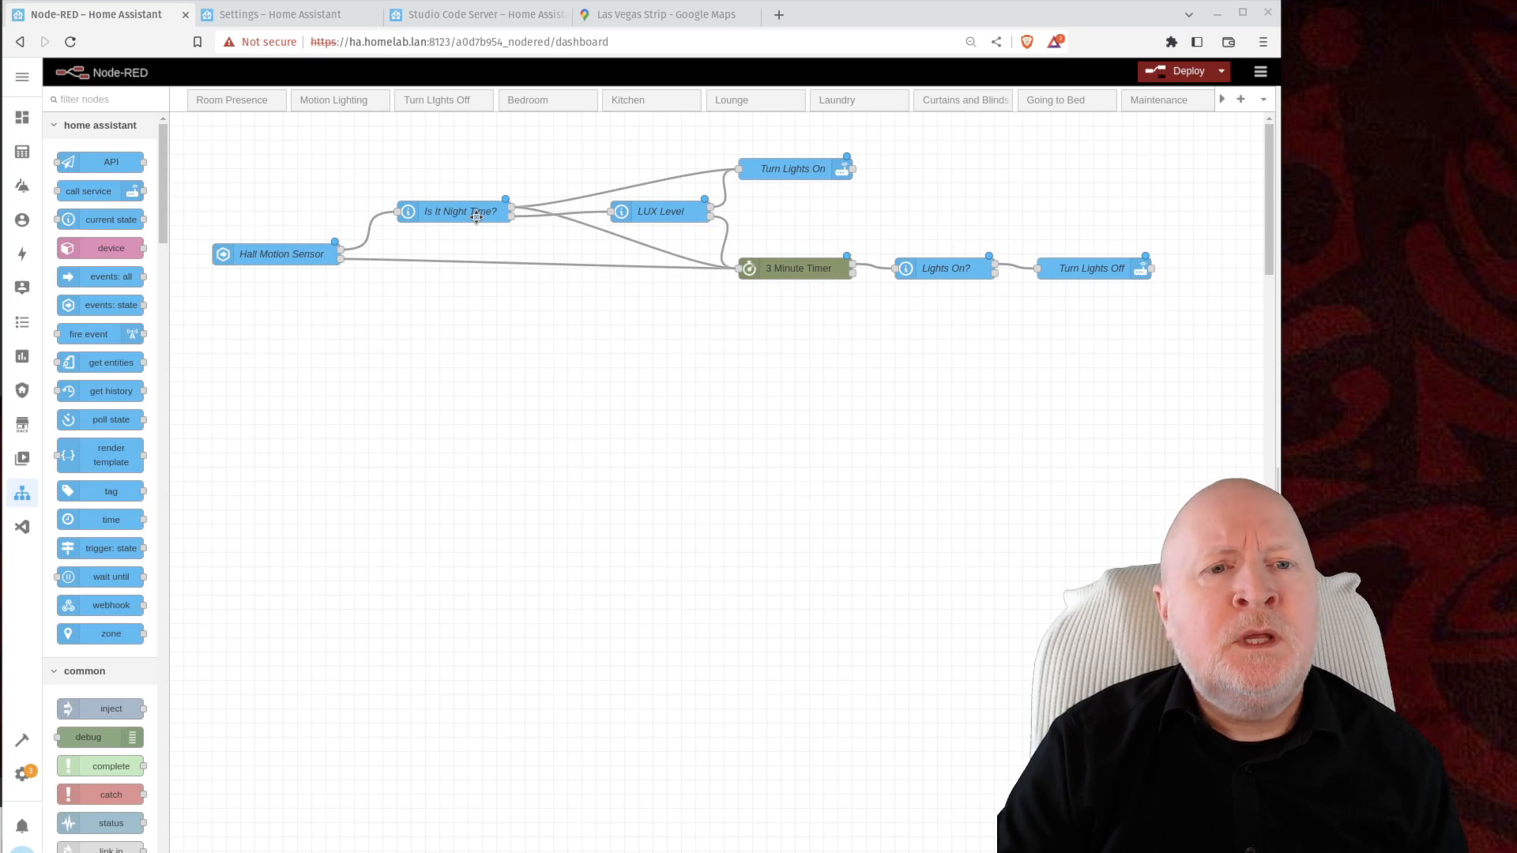
{"action": "double_click", "coordinate": [466, 211]}
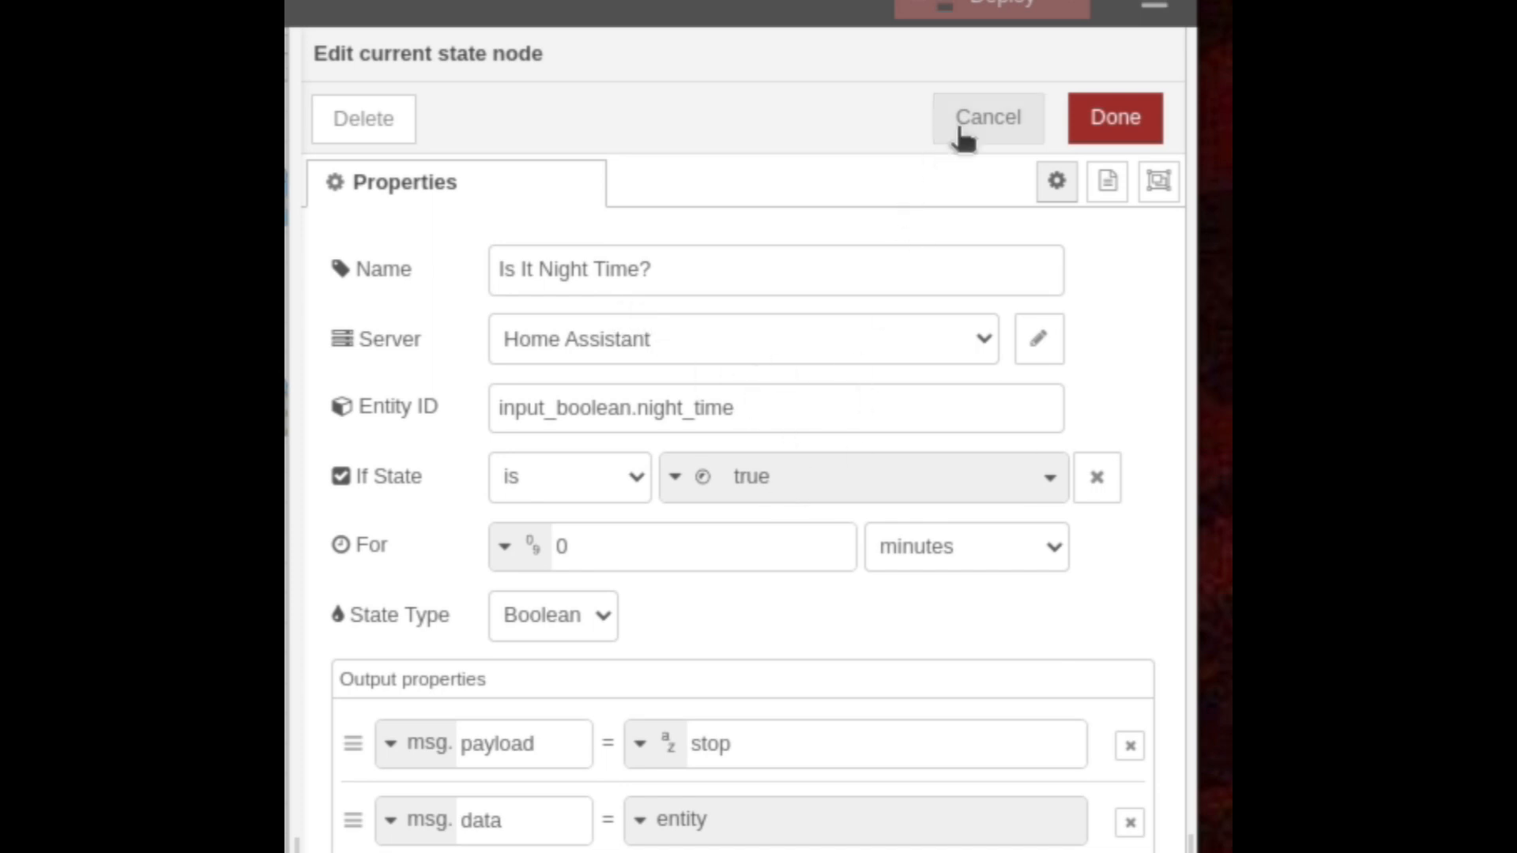
{"action": "left_click", "coordinate": [987, 120]}
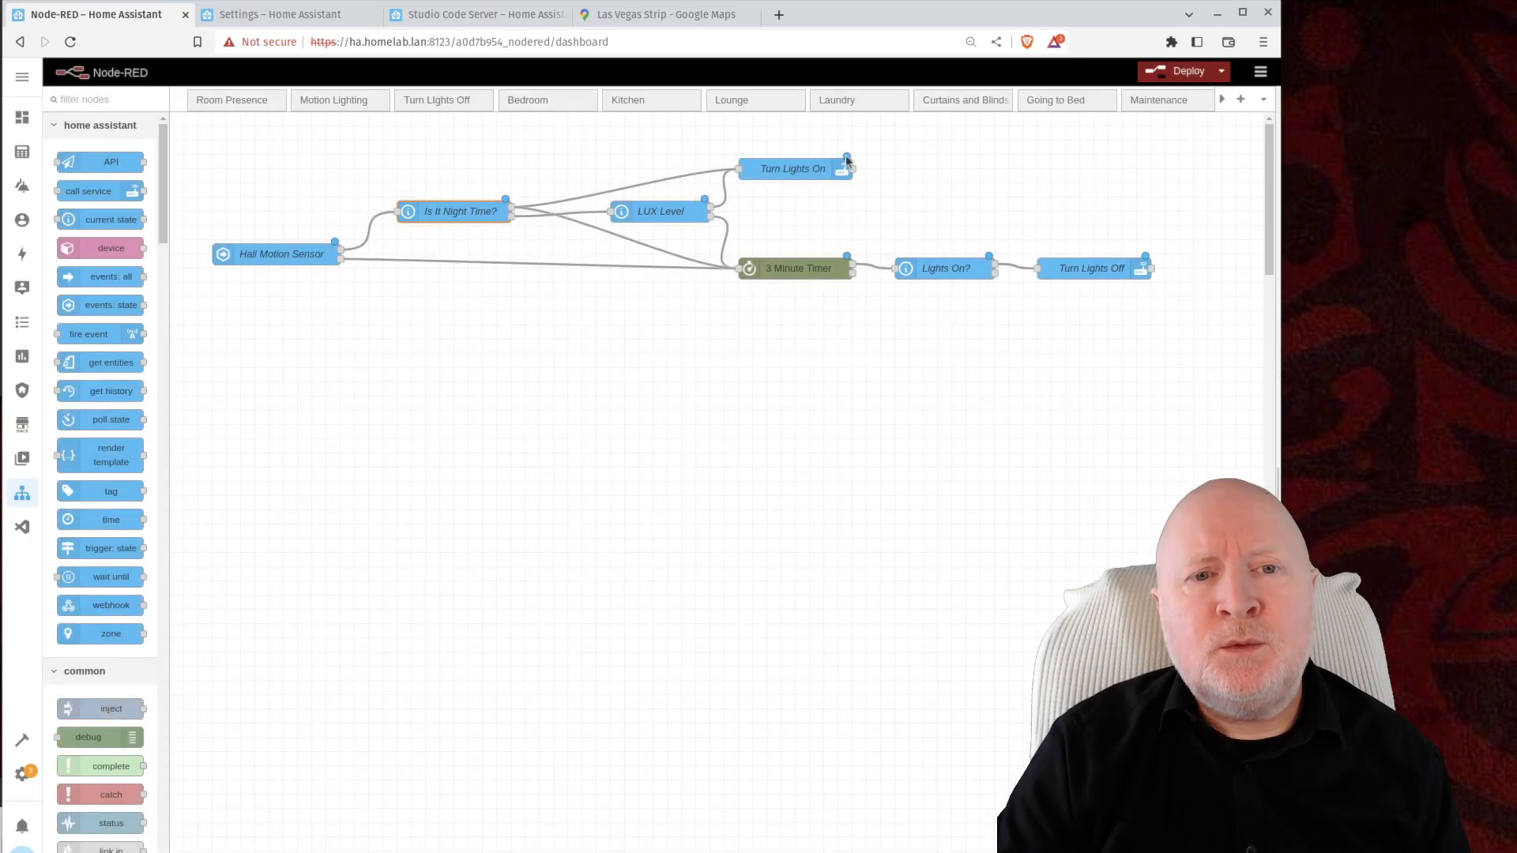
{"action": "left_click", "coordinate": [805, 170]}
{"action": "double_click", "coordinate": [803, 170]}
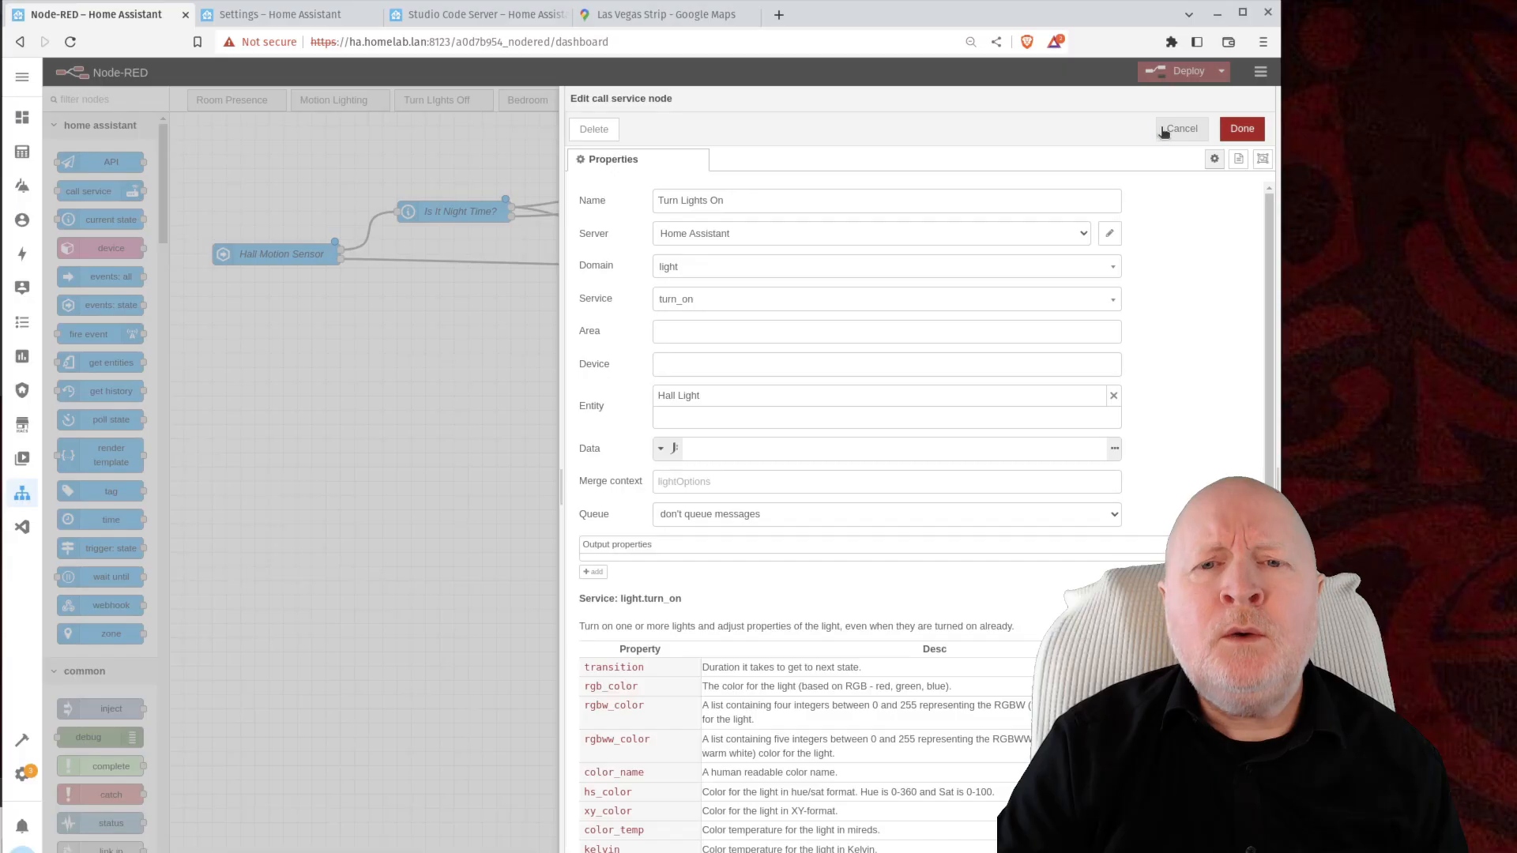
{"action": "left_click", "coordinate": [1303, 141]}
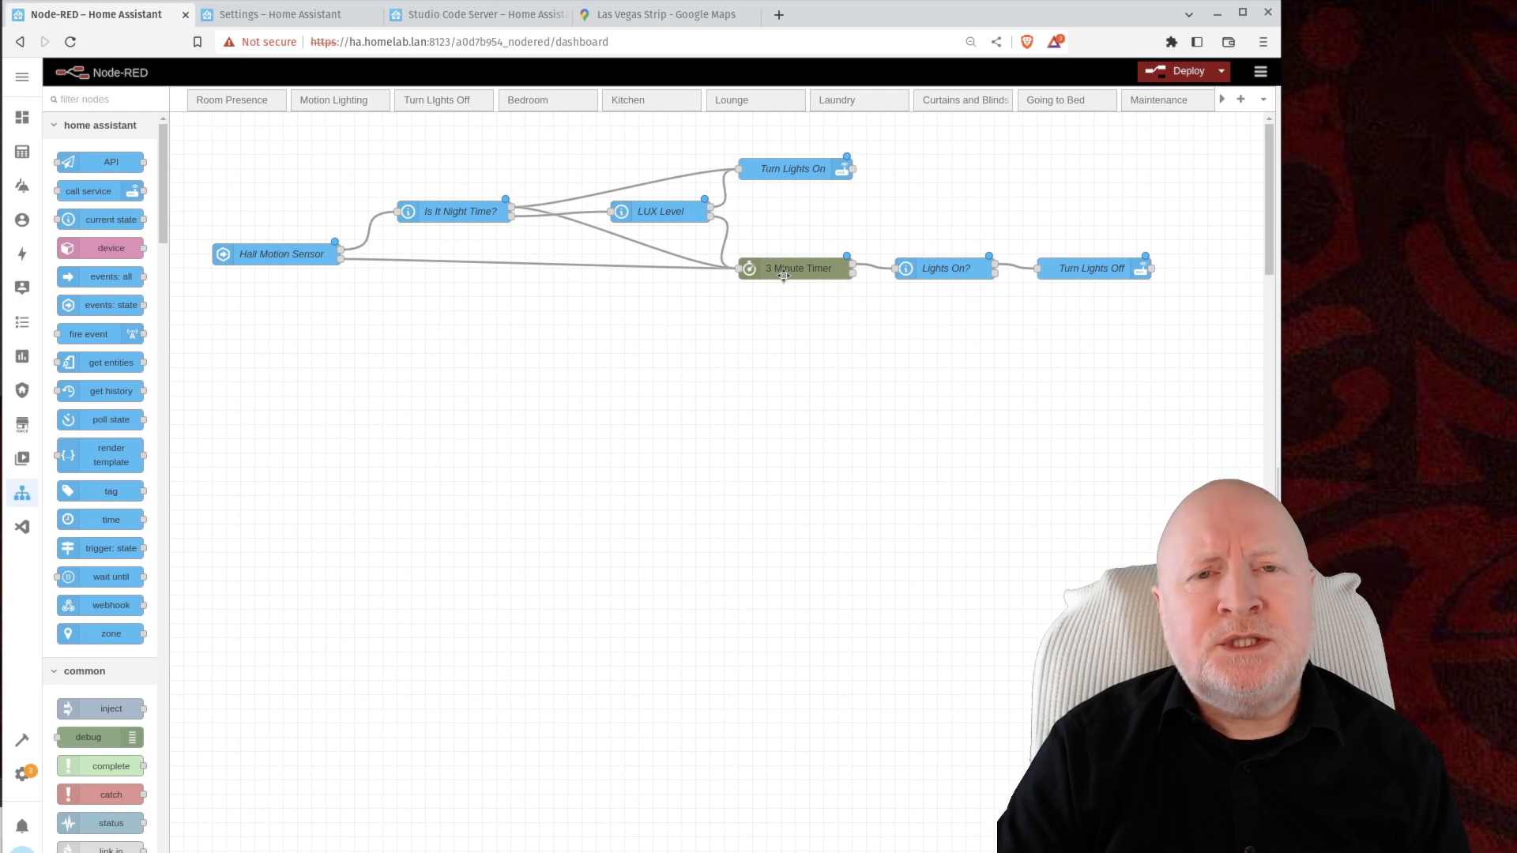
Step: Search the palette's installable modules for "stop" to check the stoptimer module, then close the palette manager
{"action": "left_click", "coordinate": [1261, 72]}
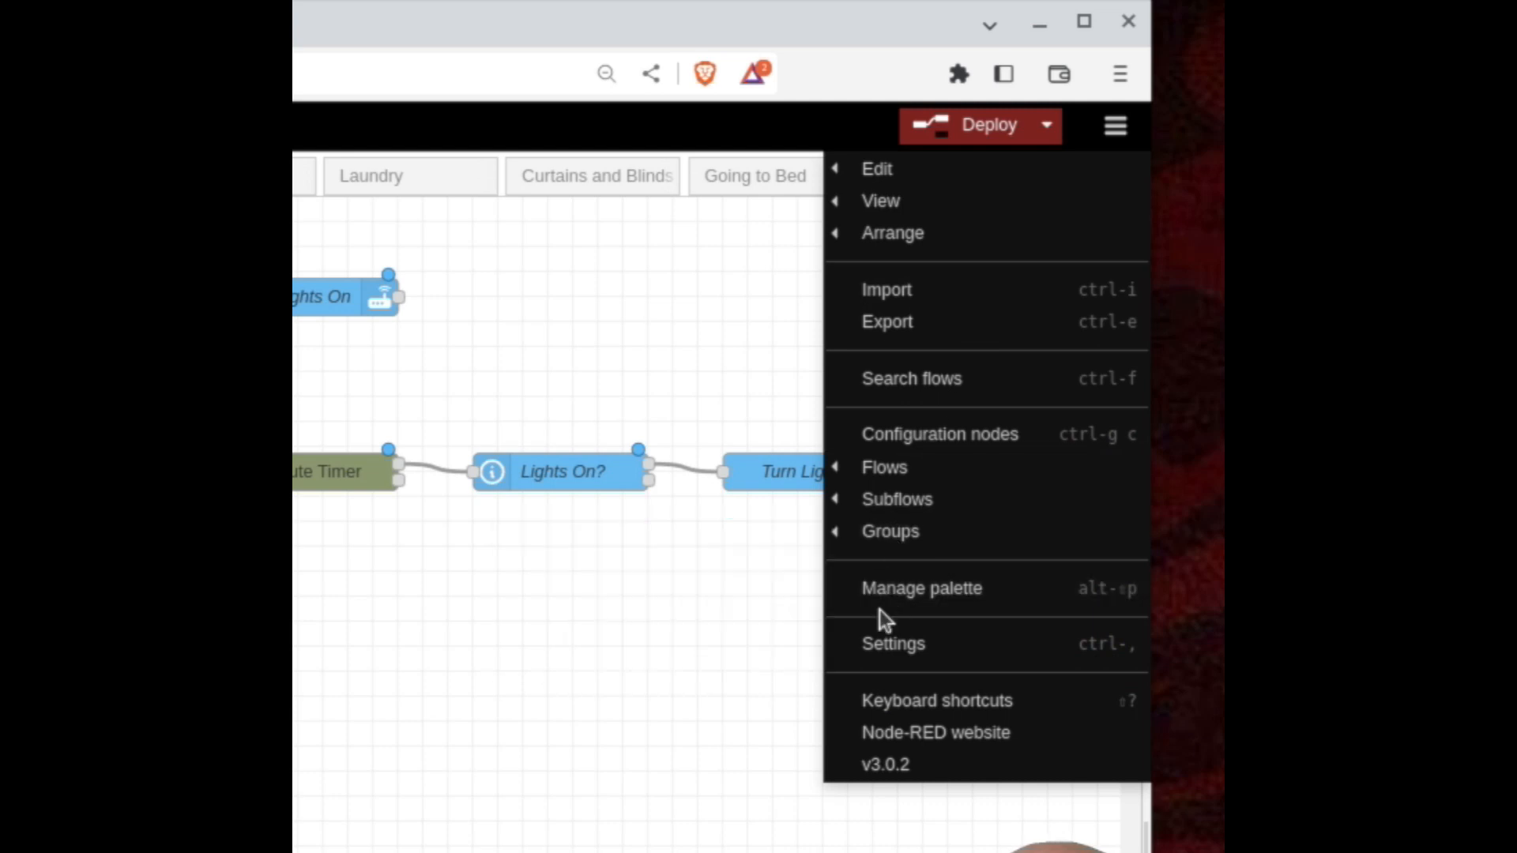
{"action": "left_click", "coordinate": [893, 593]}
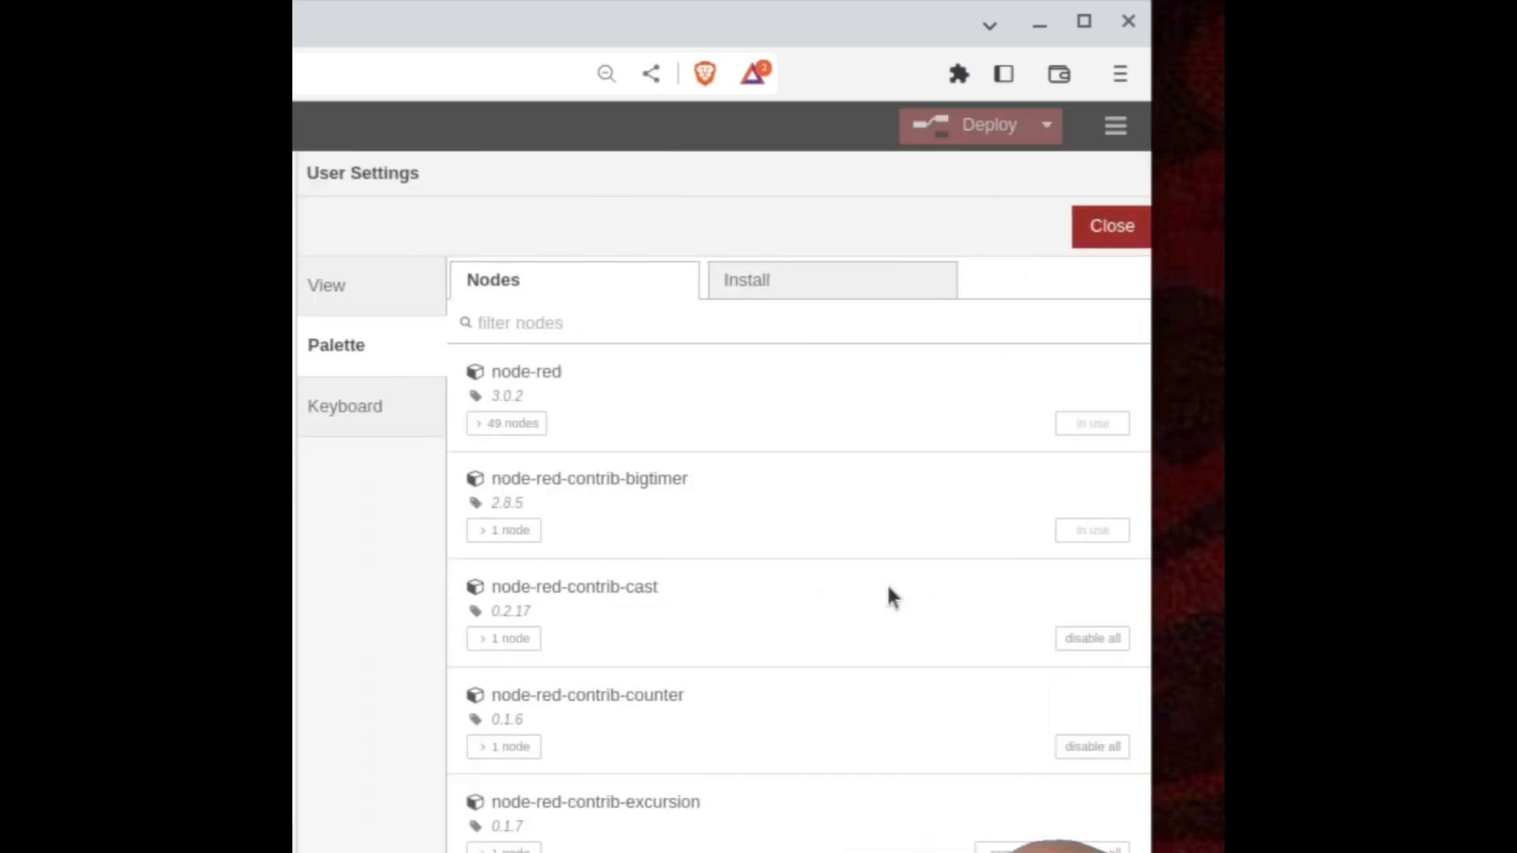
{"action": "left_click", "coordinate": [806, 287]}
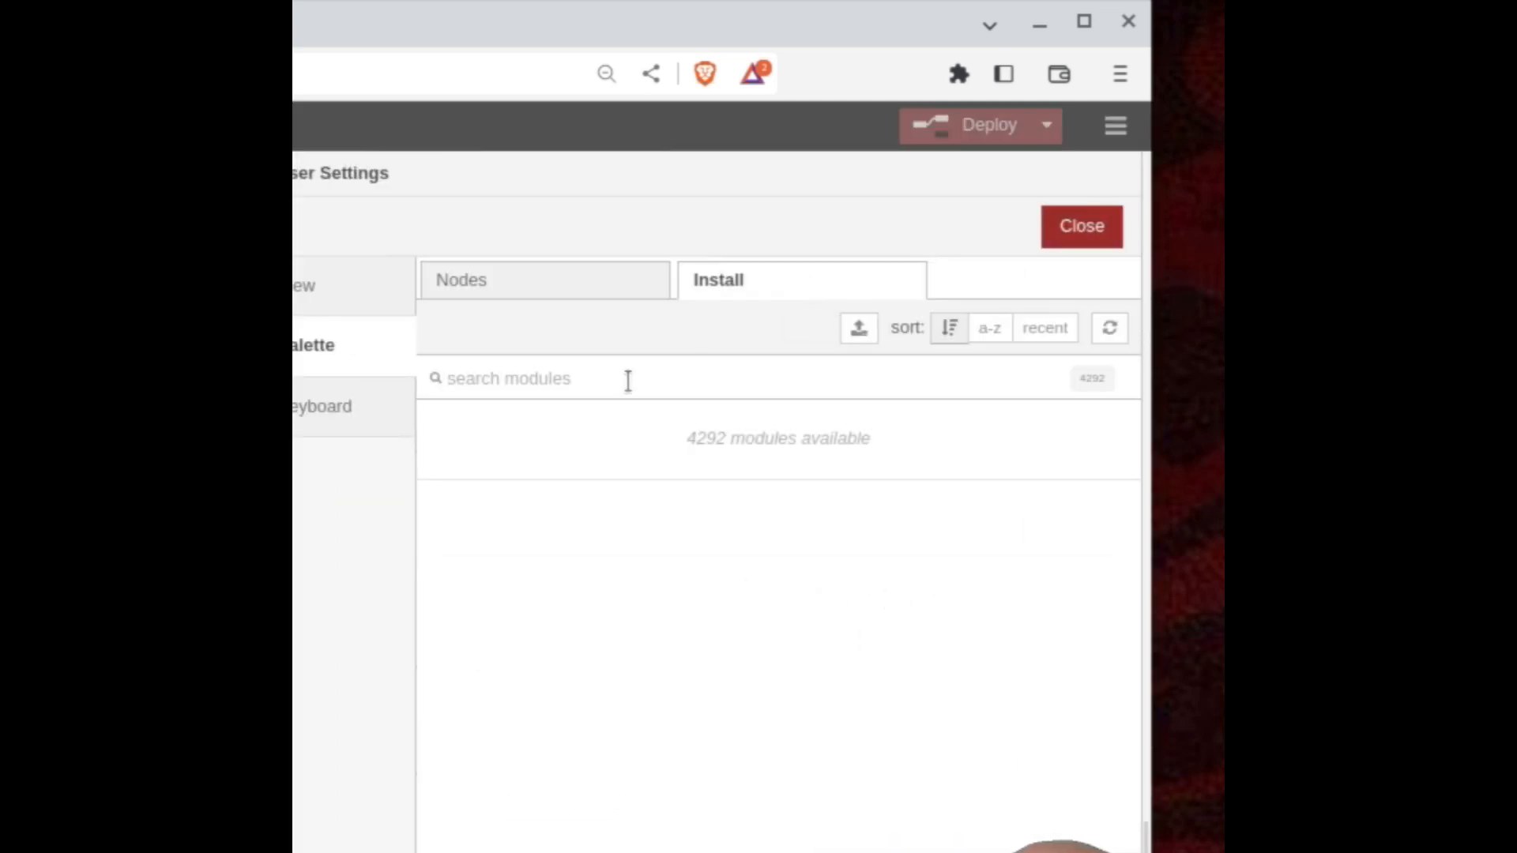
{"action": "type", "text": "stop"}
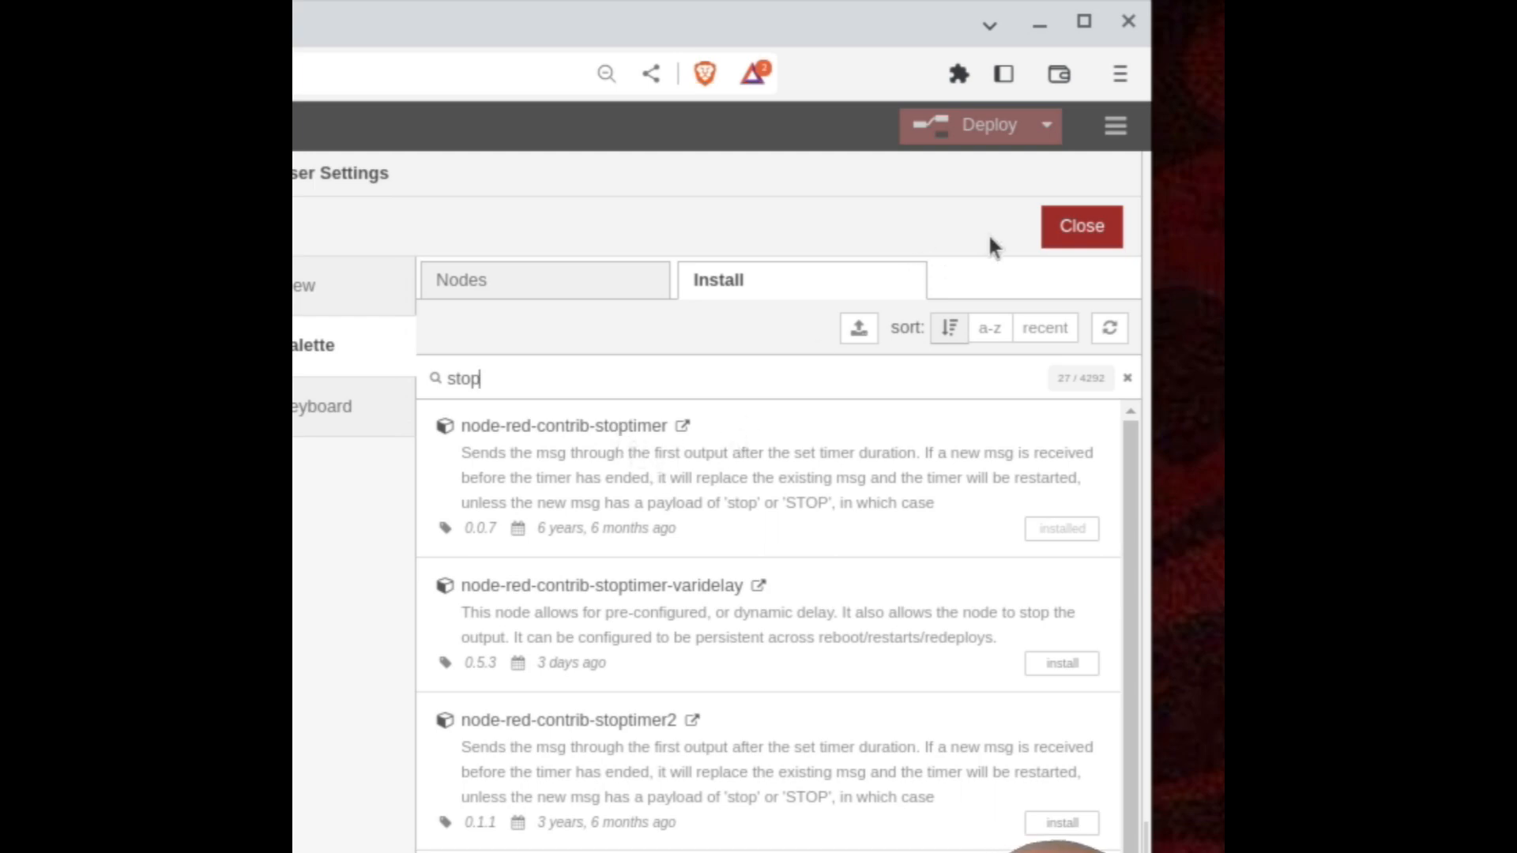
{"action": "left_click", "coordinate": [1046, 226]}
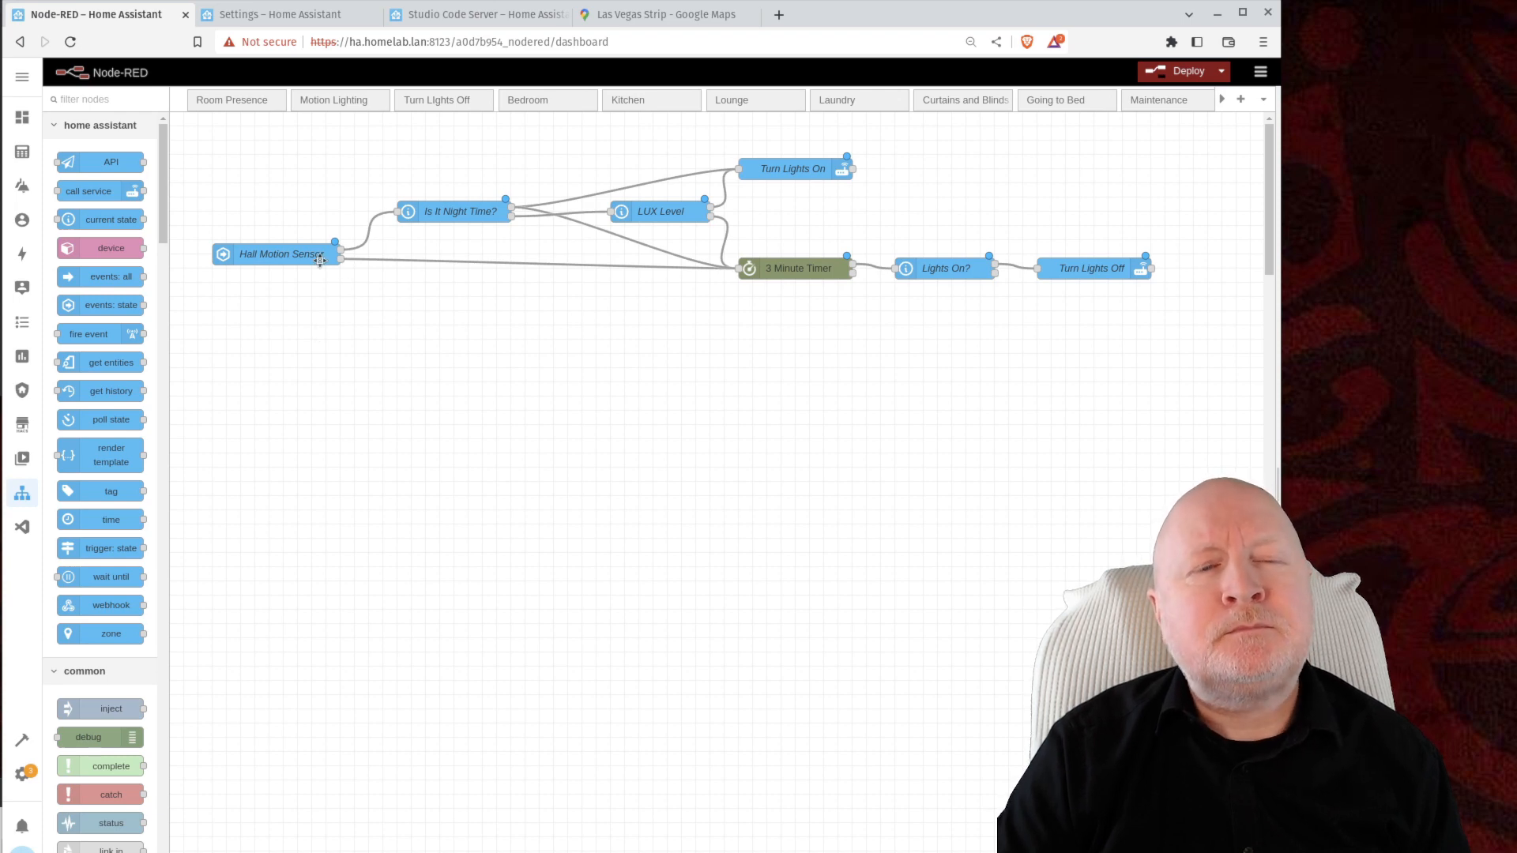
Step: Check the state condition and output properties of the Is It Night Time? node again without editing them
{"action": "double_click", "coordinate": [474, 212]}
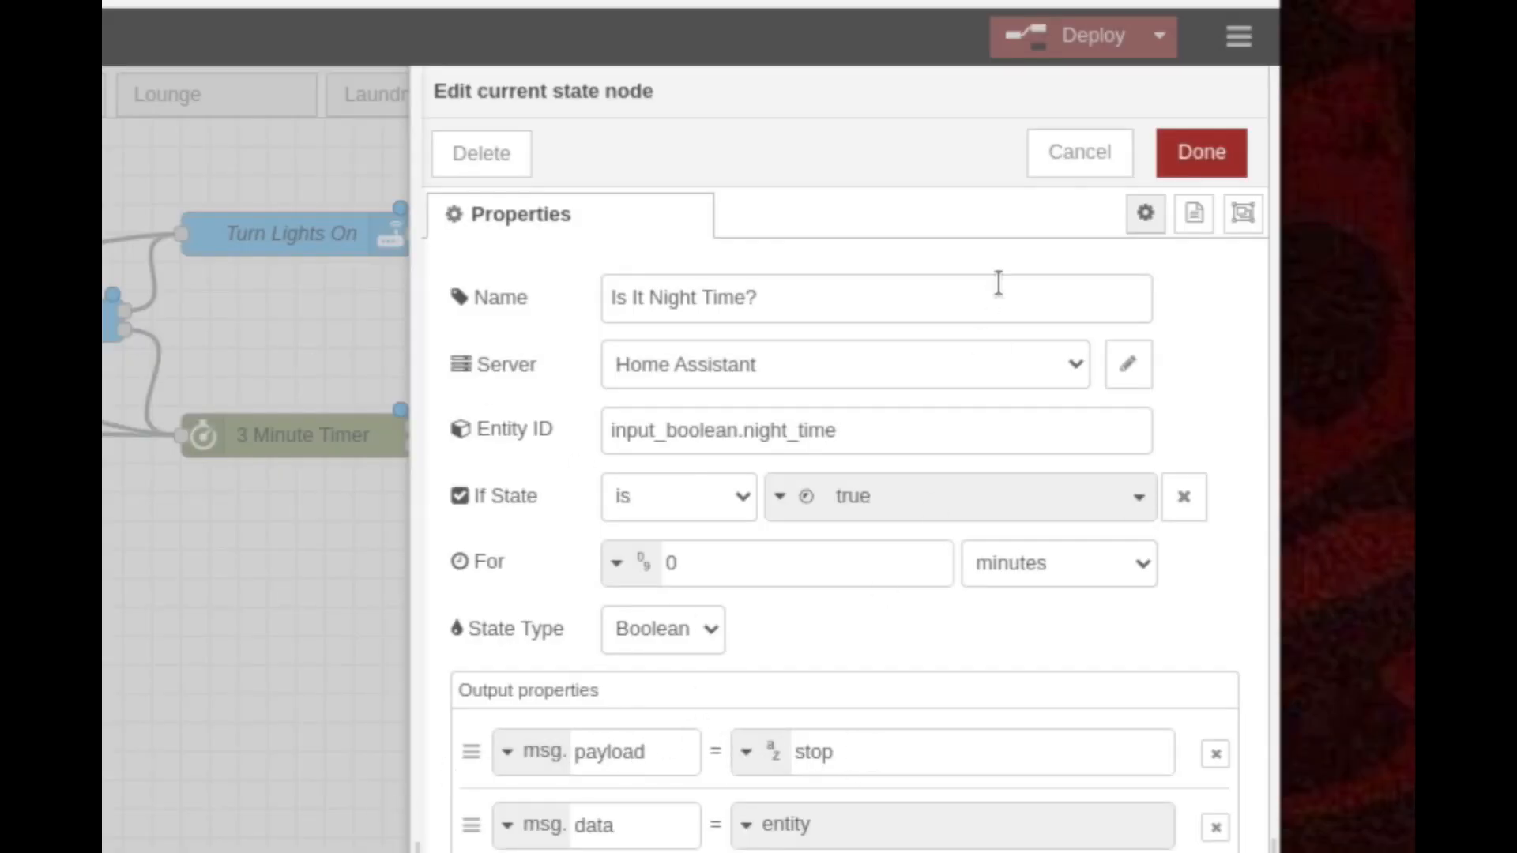
{"action": "left_click", "coordinate": [1058, 180]}
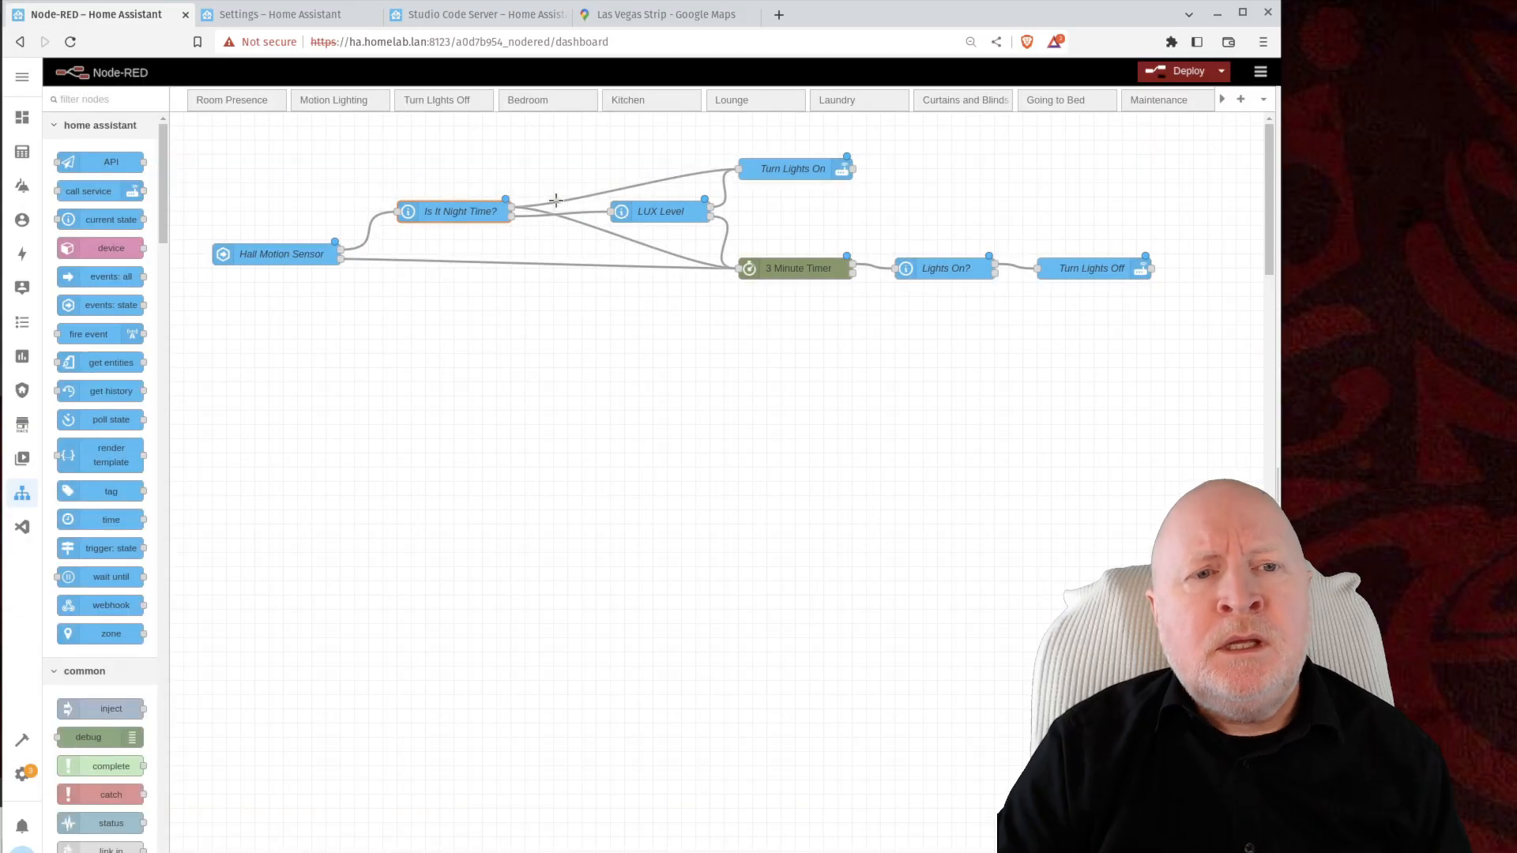
Step: Review the LUX Level node's illuminance condition and output properties in the hall flow without editing them
{"action": "left_click", "coordinate": [794, 170]}
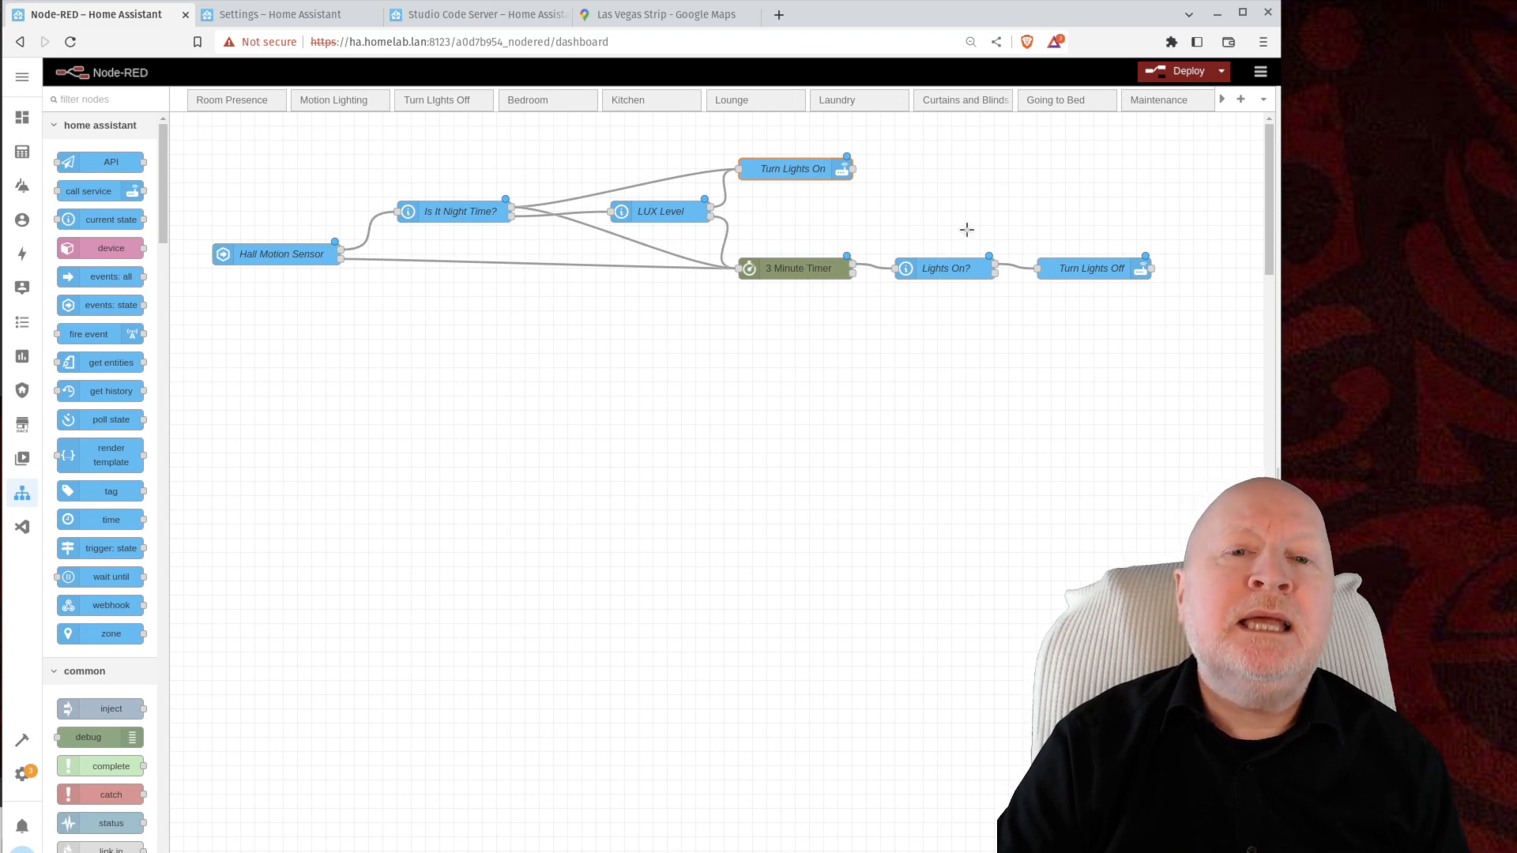
{"action": "left_click", "coordinate": [677, 316]}
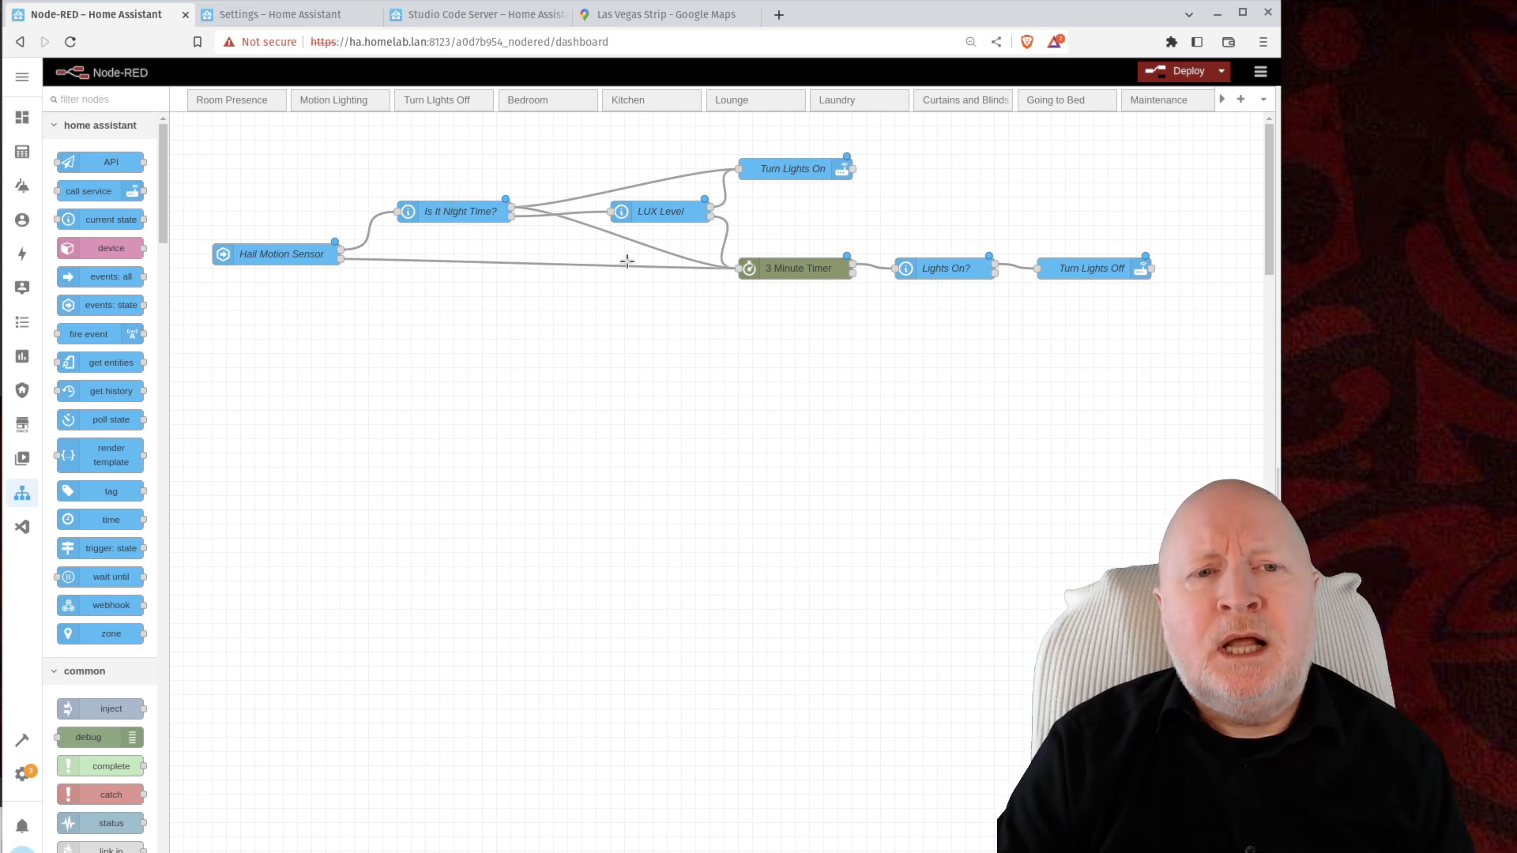
{"action": "double_click", "coordinate": [652, 218]}
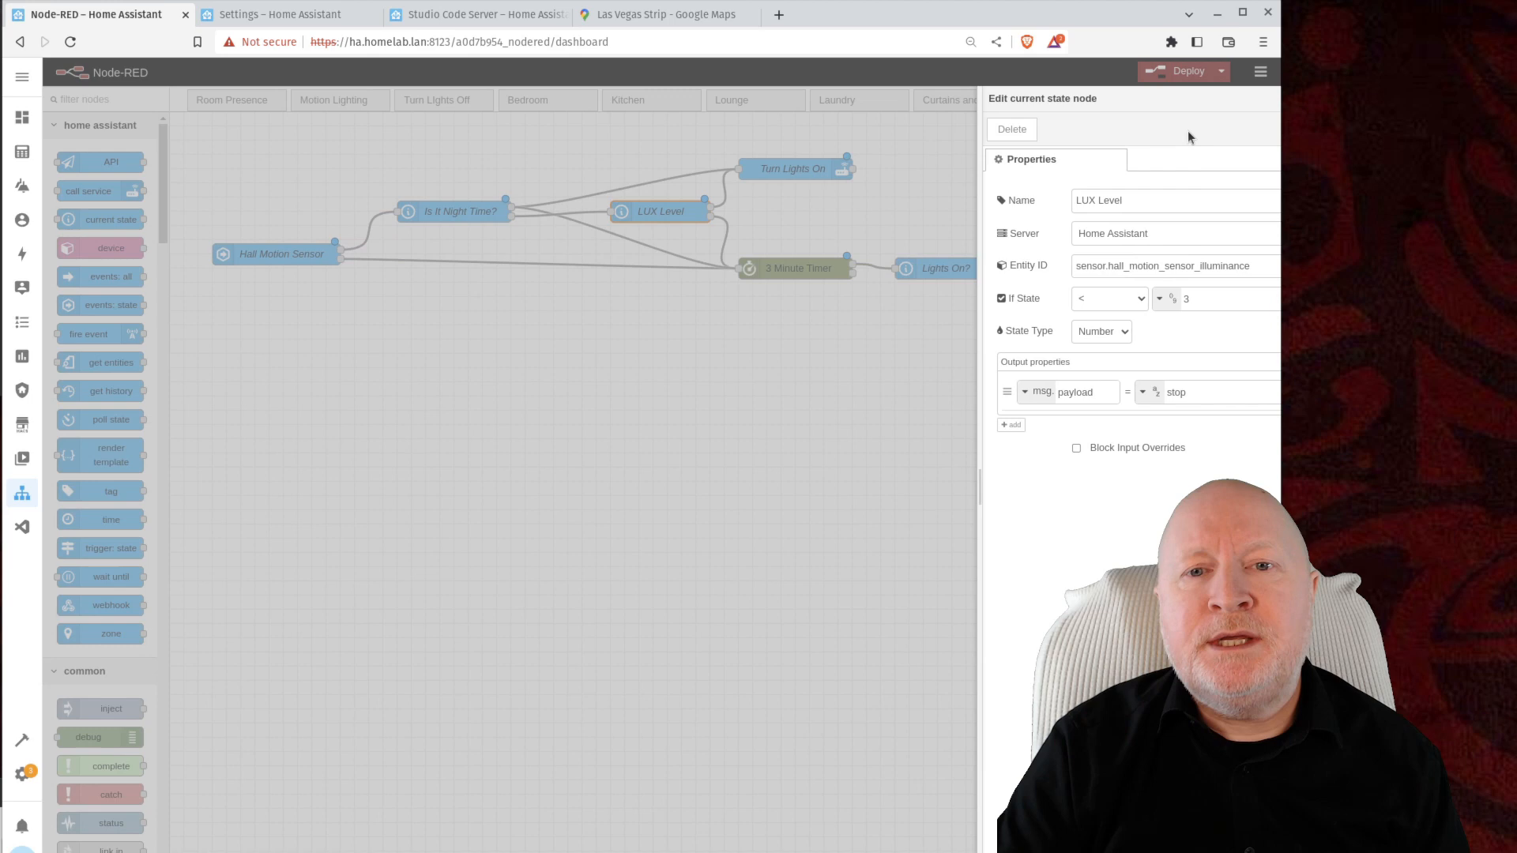
{"action": "left_click", "coordinate": [1095, 153]}
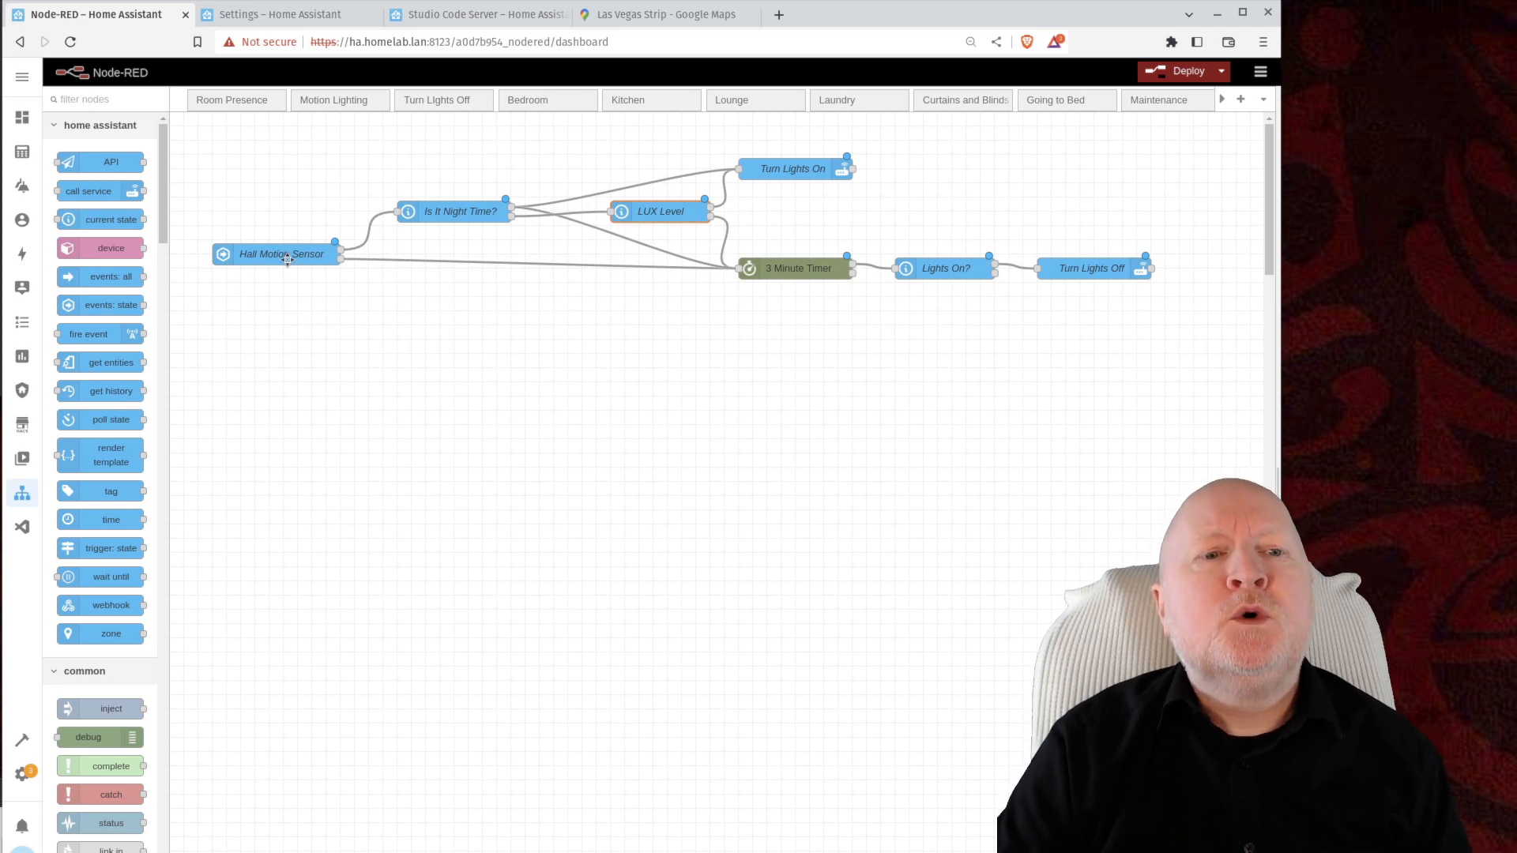
{"action": "left_click", "coordinate": [685, 295]}
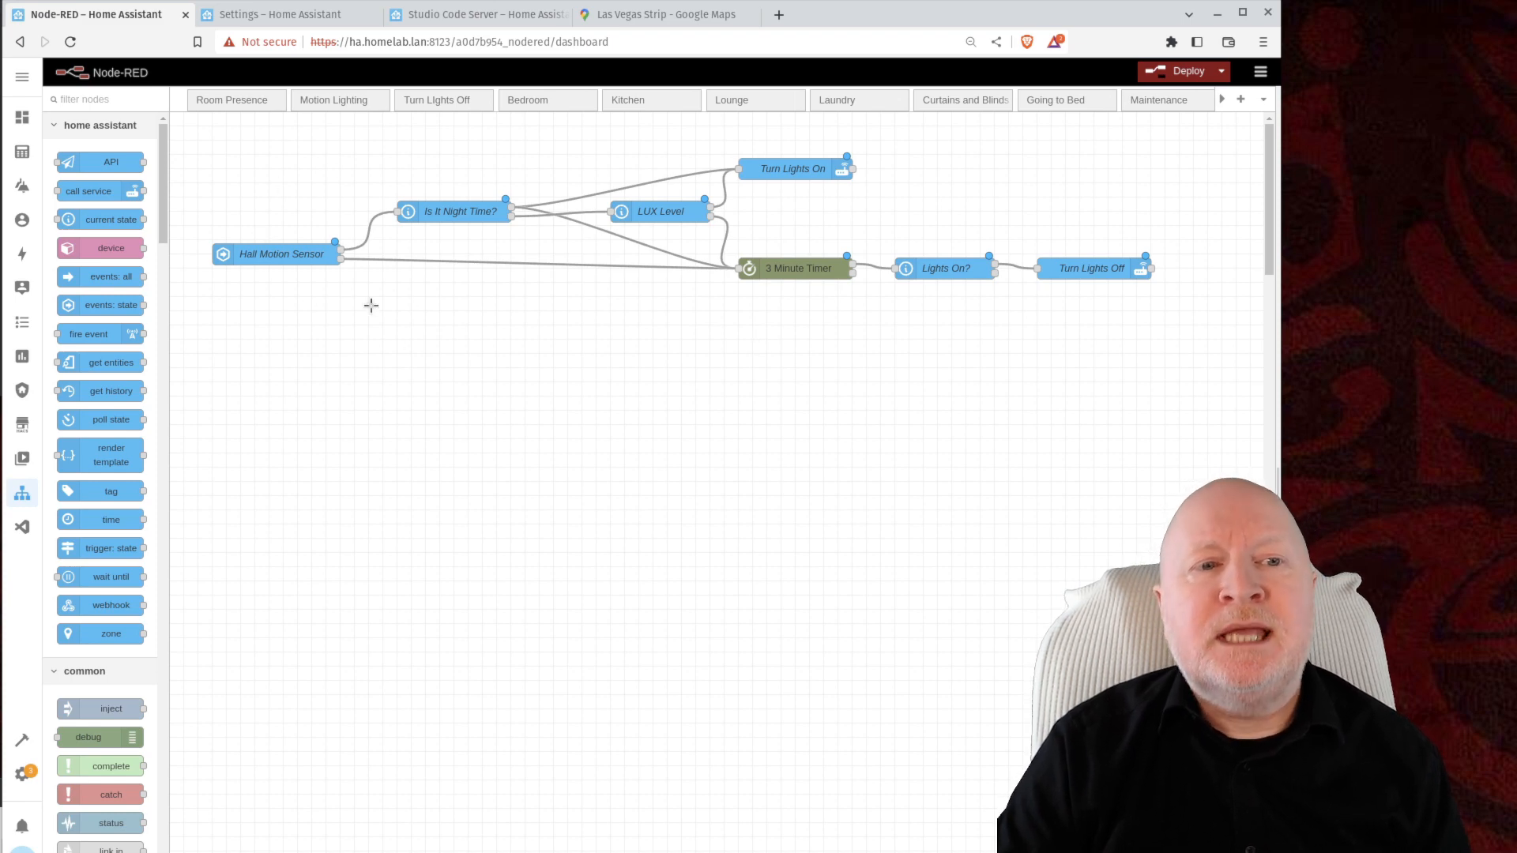
{"action": "double_click", "coordinate": [656, 210]}
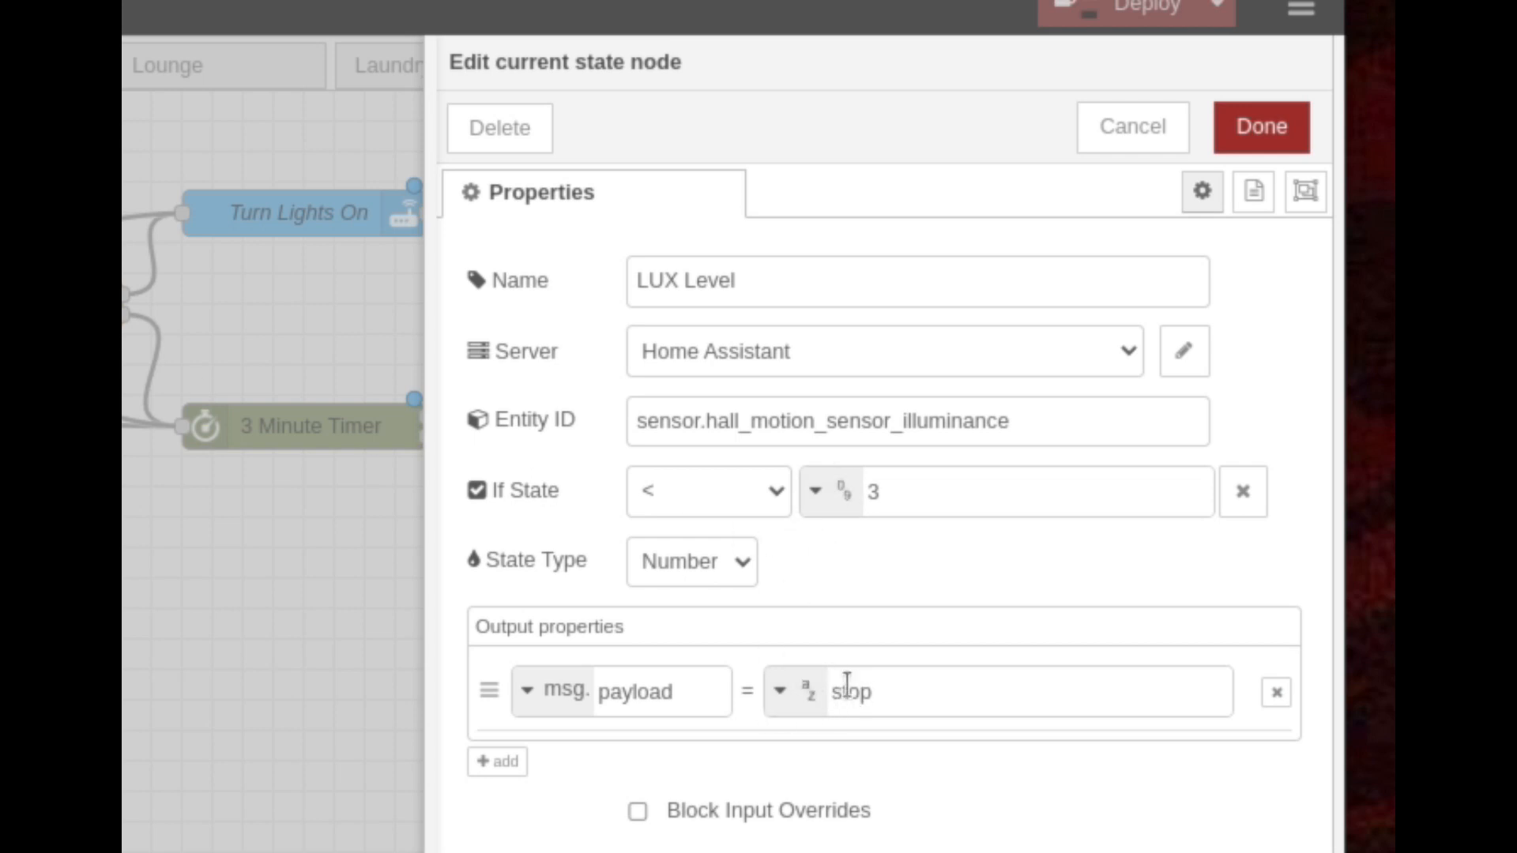
{"action": "left_click", "coordinate": [1132, 128]}
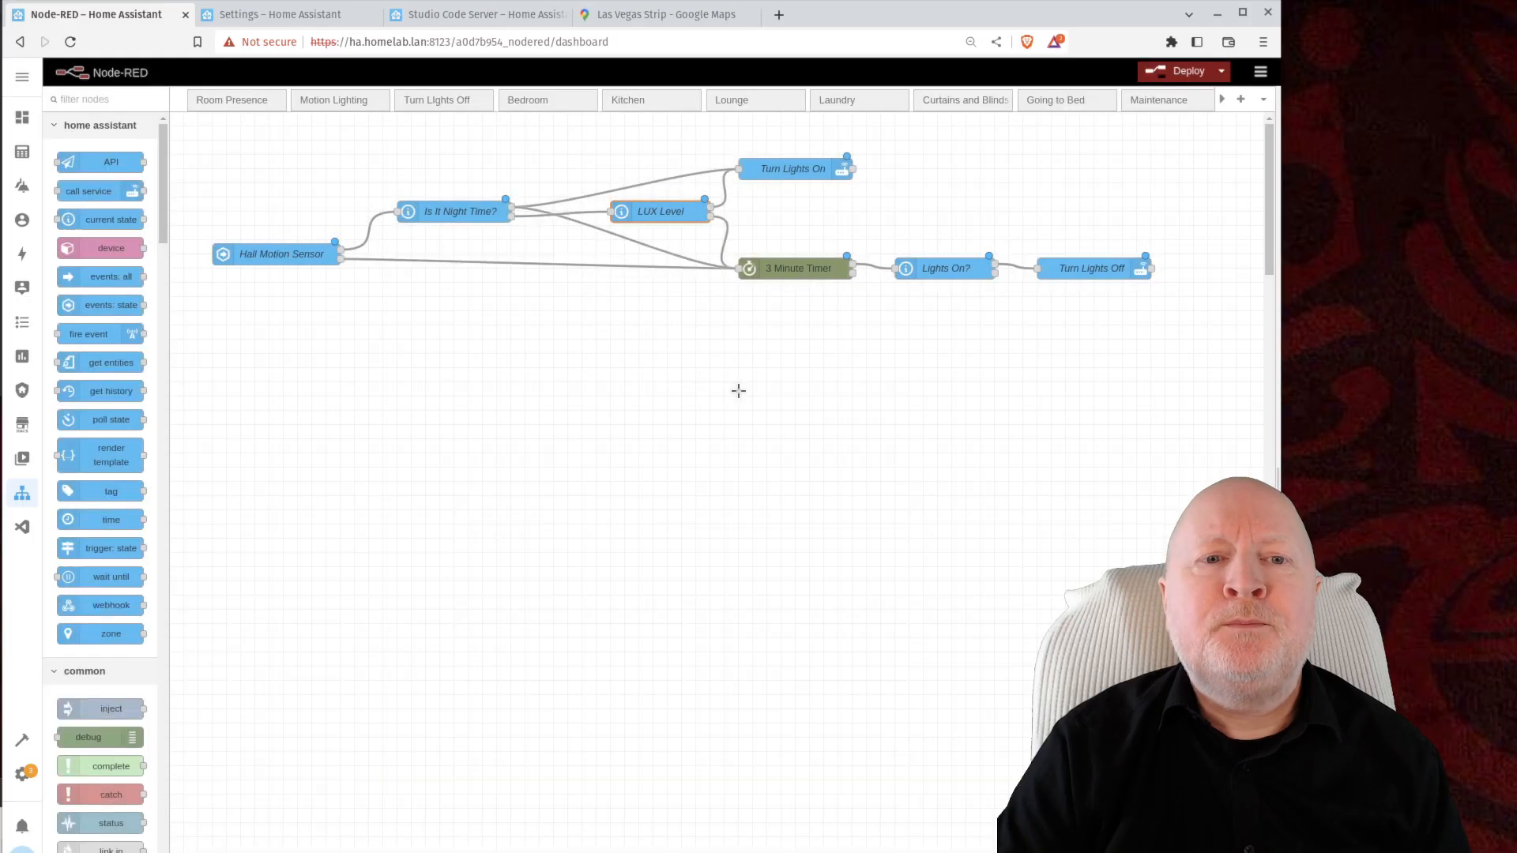
{"action": "left_click", "coordinate": [738, 390]}
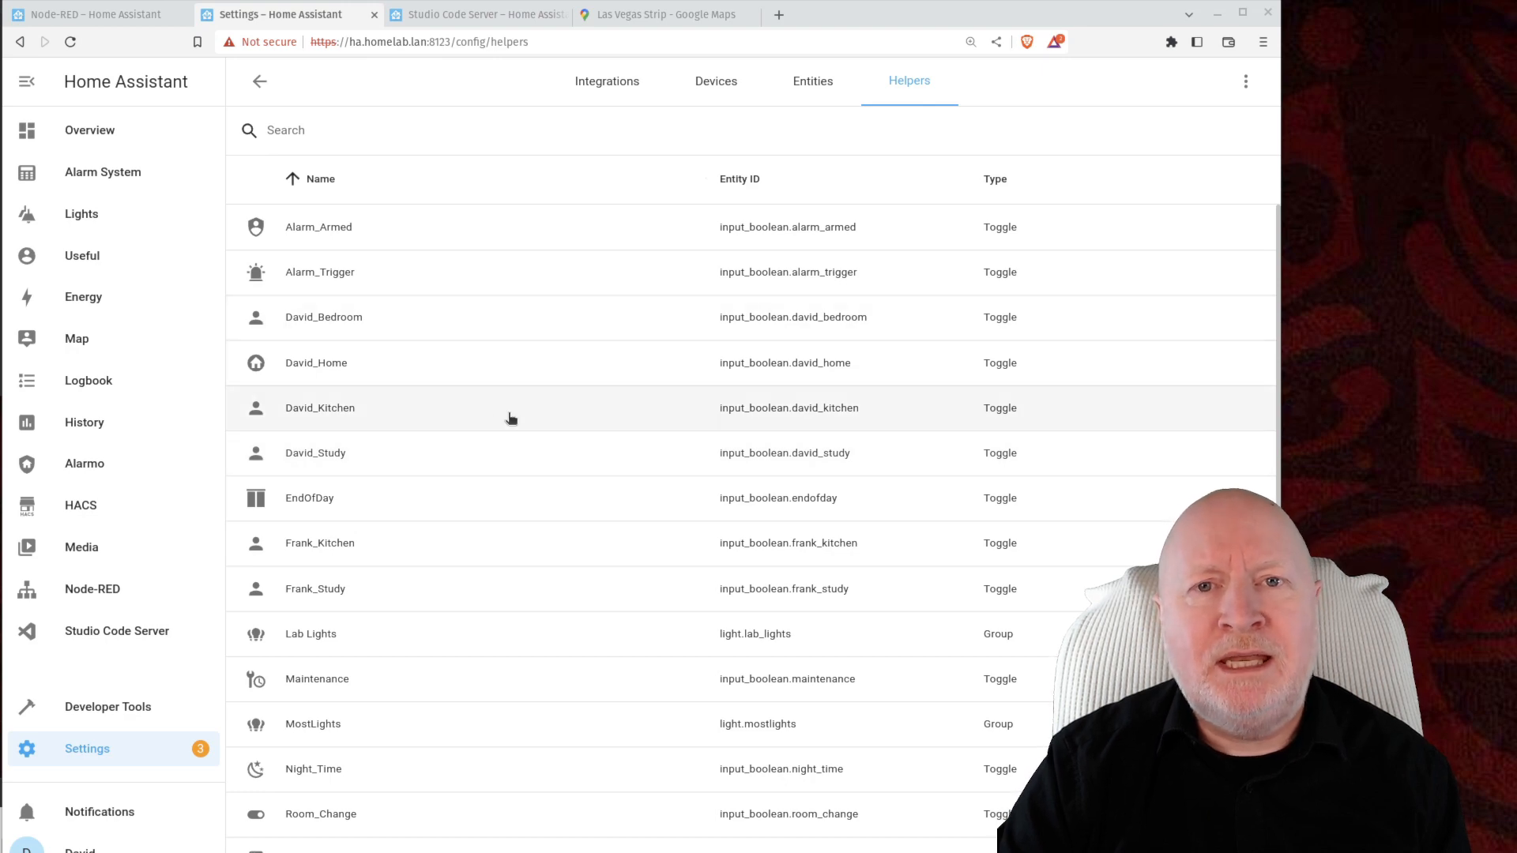
Step: Return to Node-RED and review the state condition of the watch-moved trigger node in the room presence flow without editing it
{"action": "left_click", "coordinate": [95, 14]}
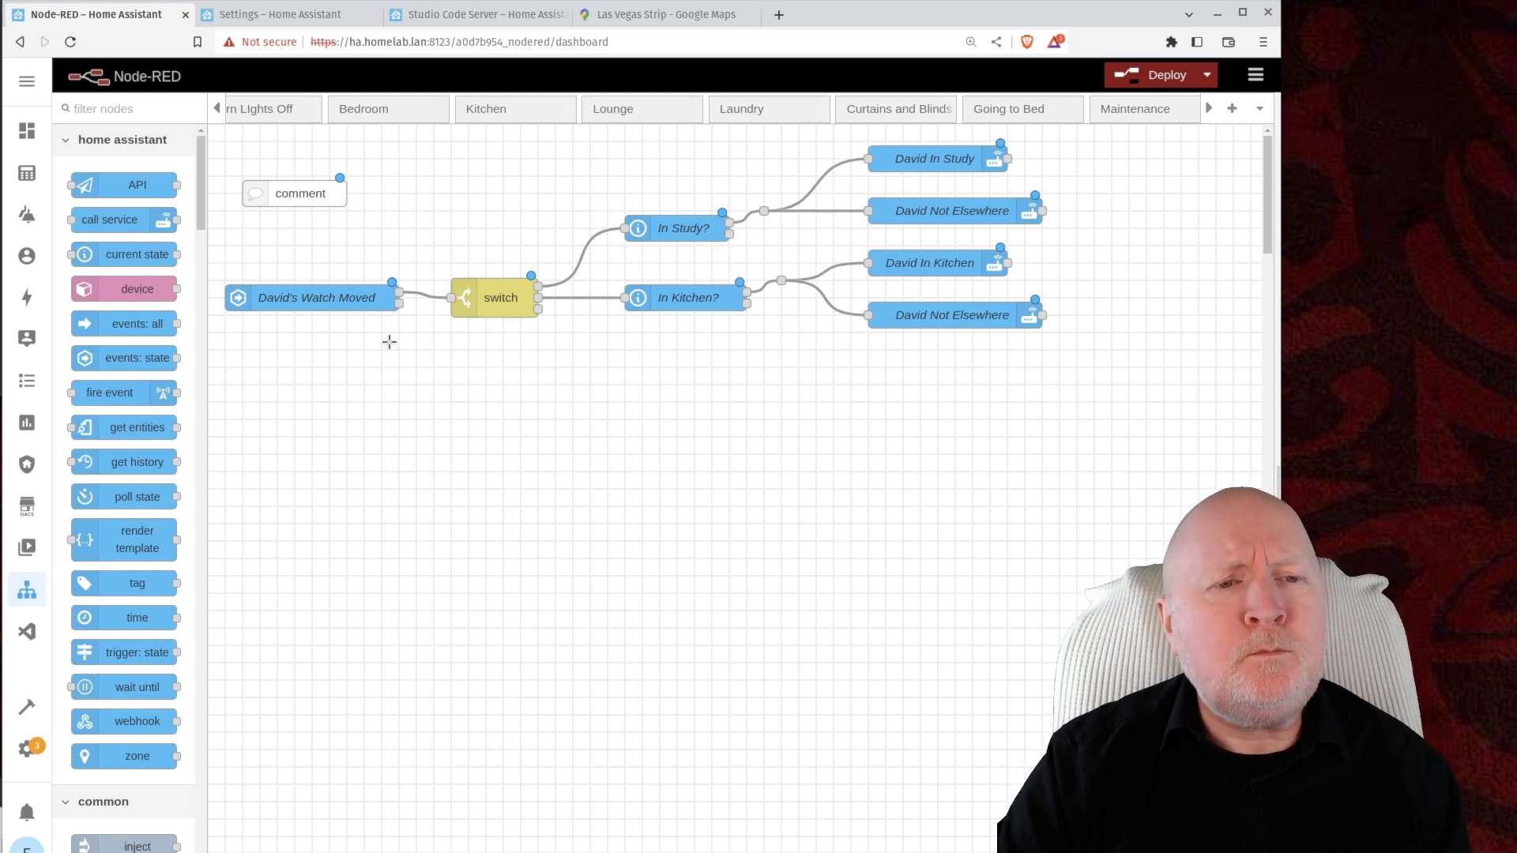
{"action": "double_click", "coordinate": [345, 298]}
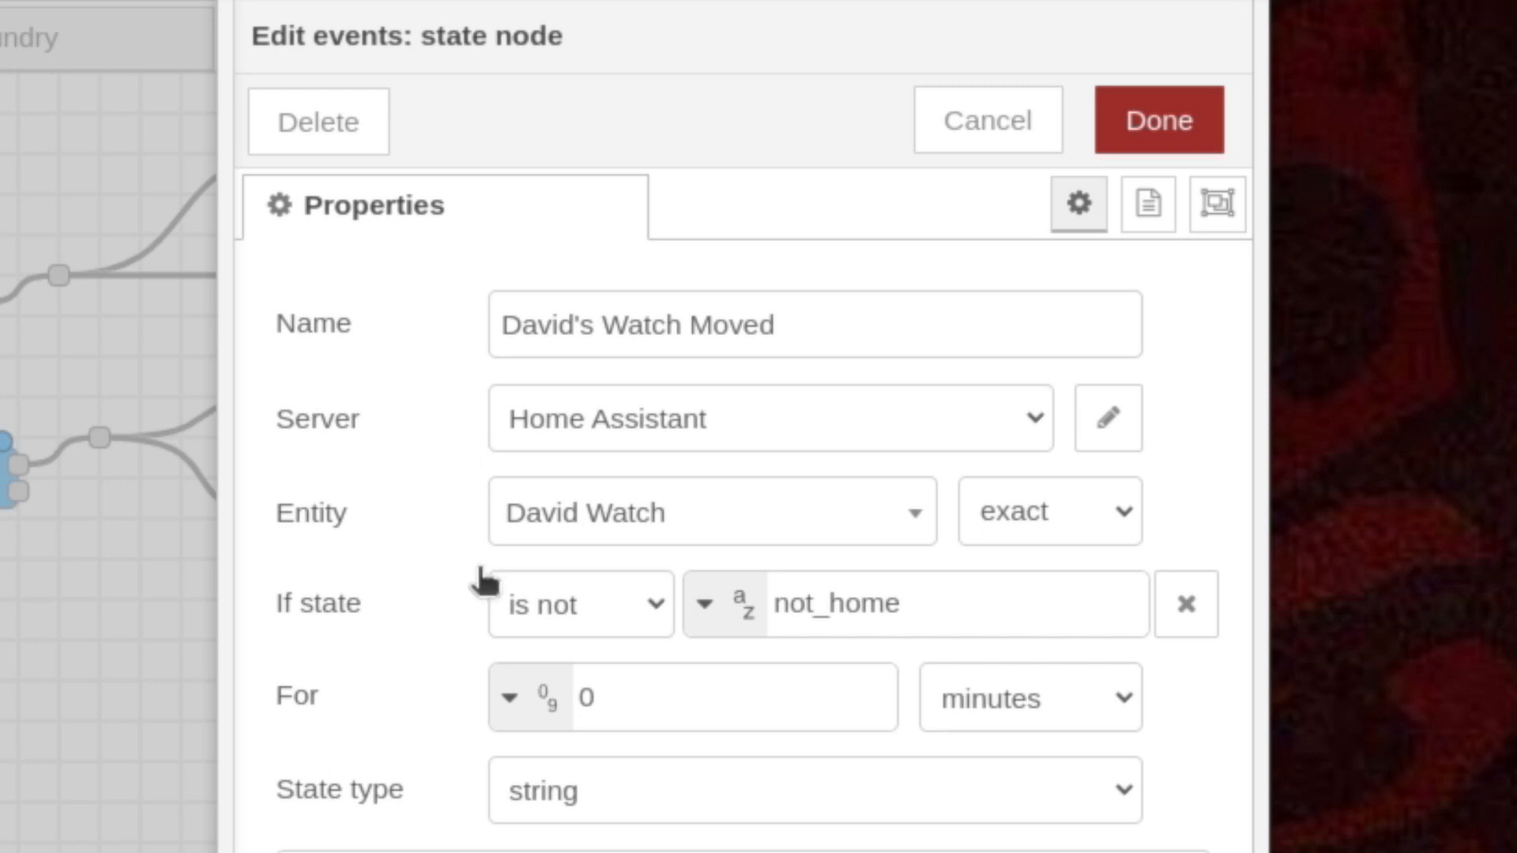
{"action": "left_click", "coordinate": [924, 135]}
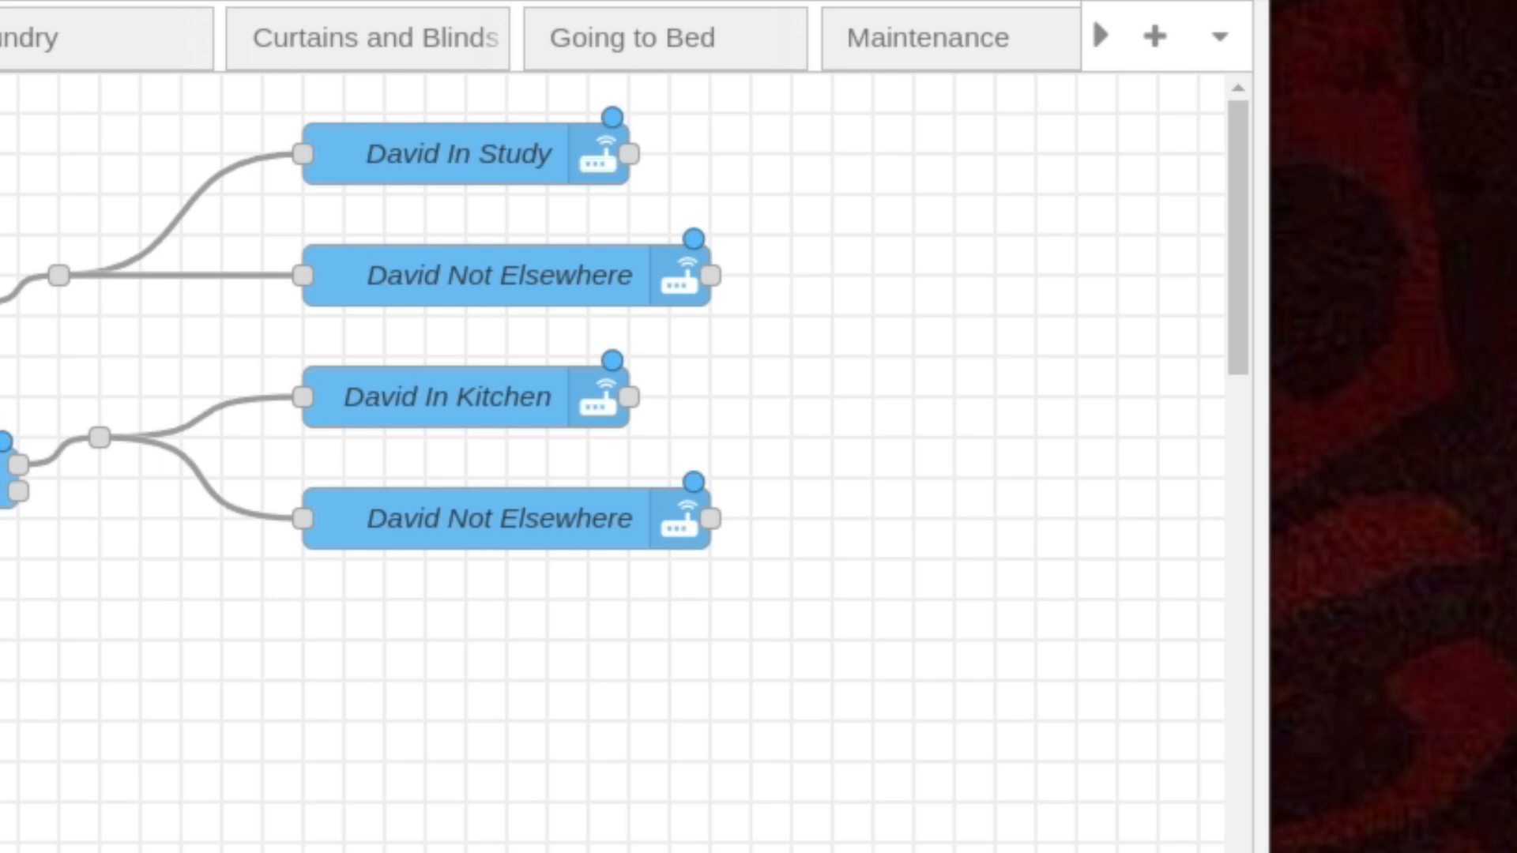
{"action": "double_click", "coordinate": [5, 478]}
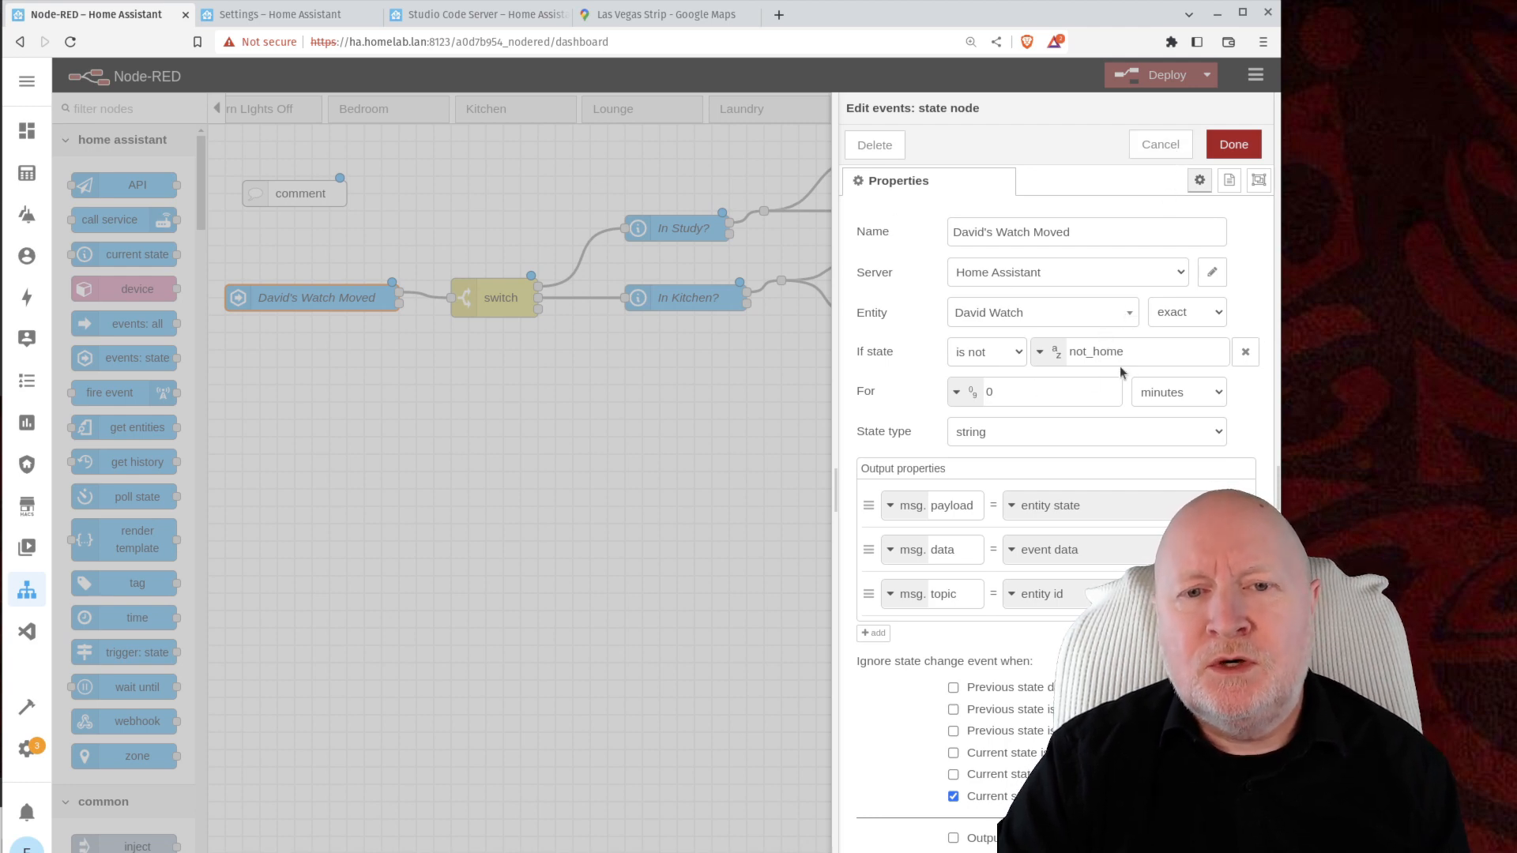
{"action": "left_click", "coordinate": [1158, 144]}
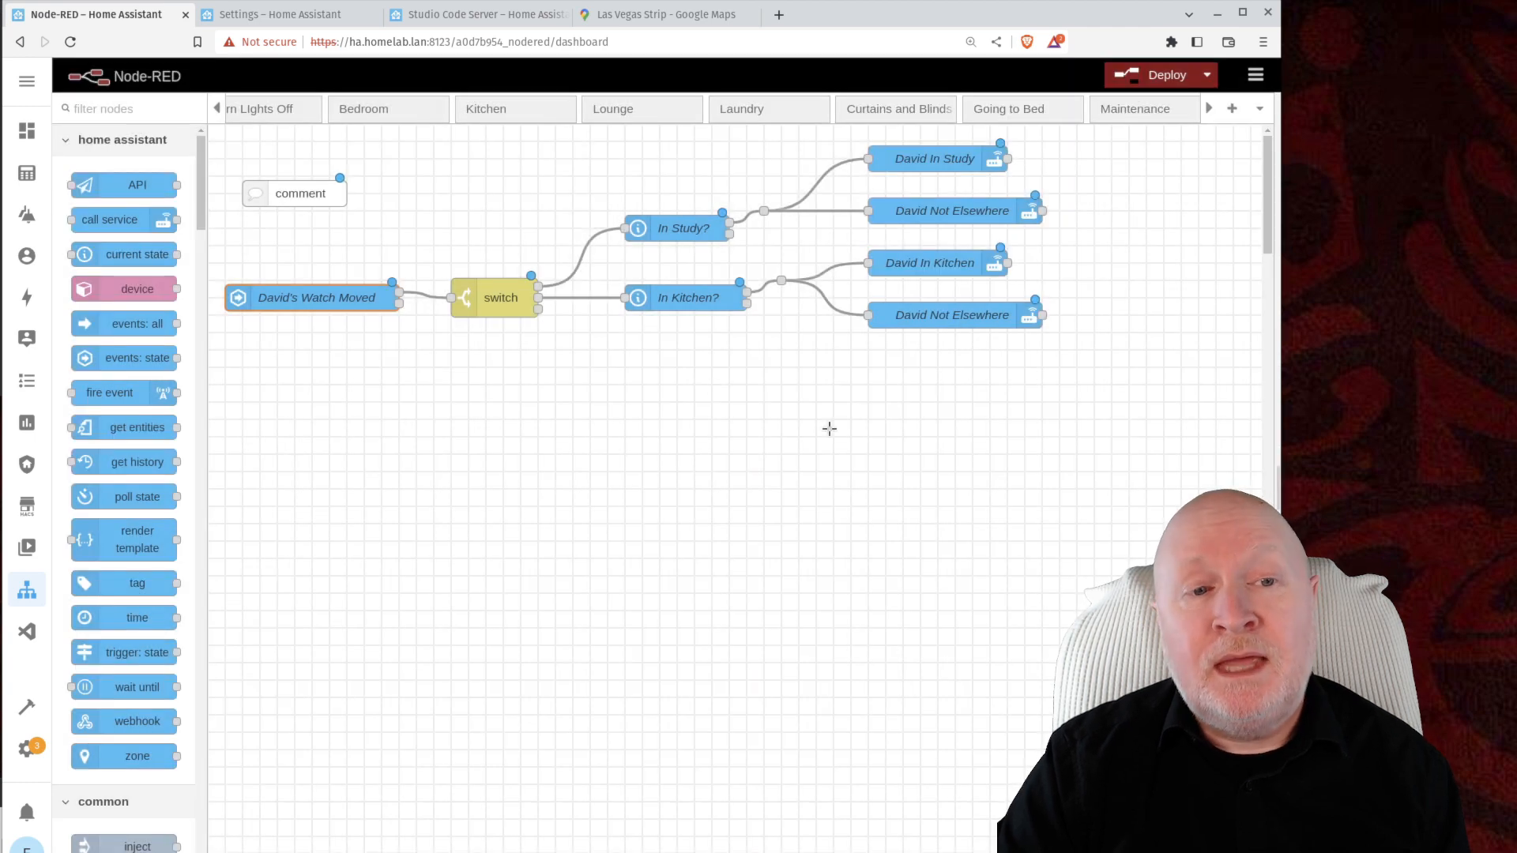
{"action": "left_click", "coordinate": [714, 450]}
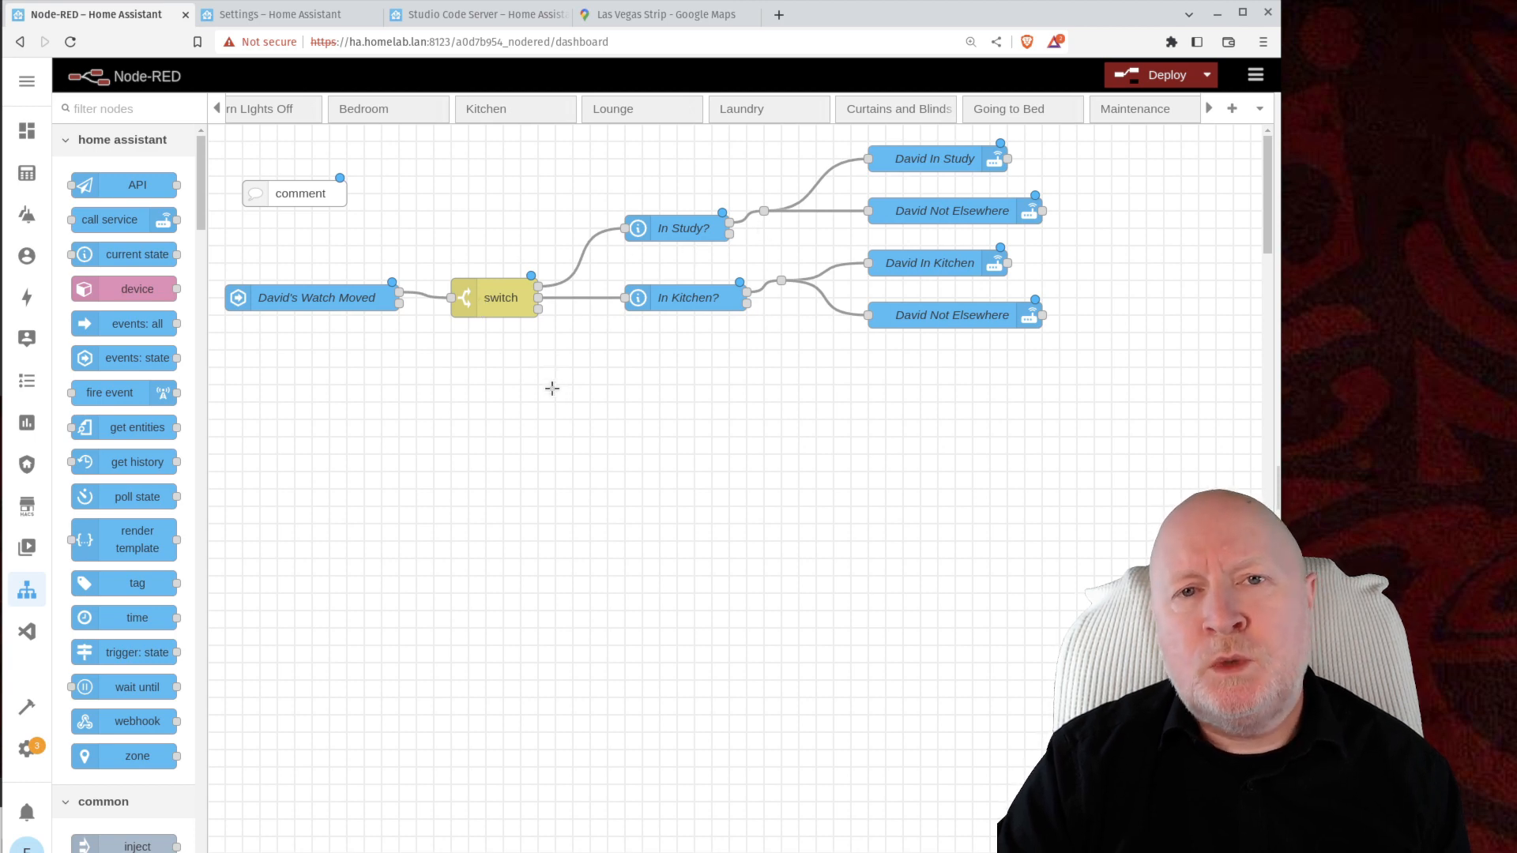
Step: Review the payload rules of the switch node and check which room its first output handles
{"action": "double_click", "coordinate": [491, 298]}
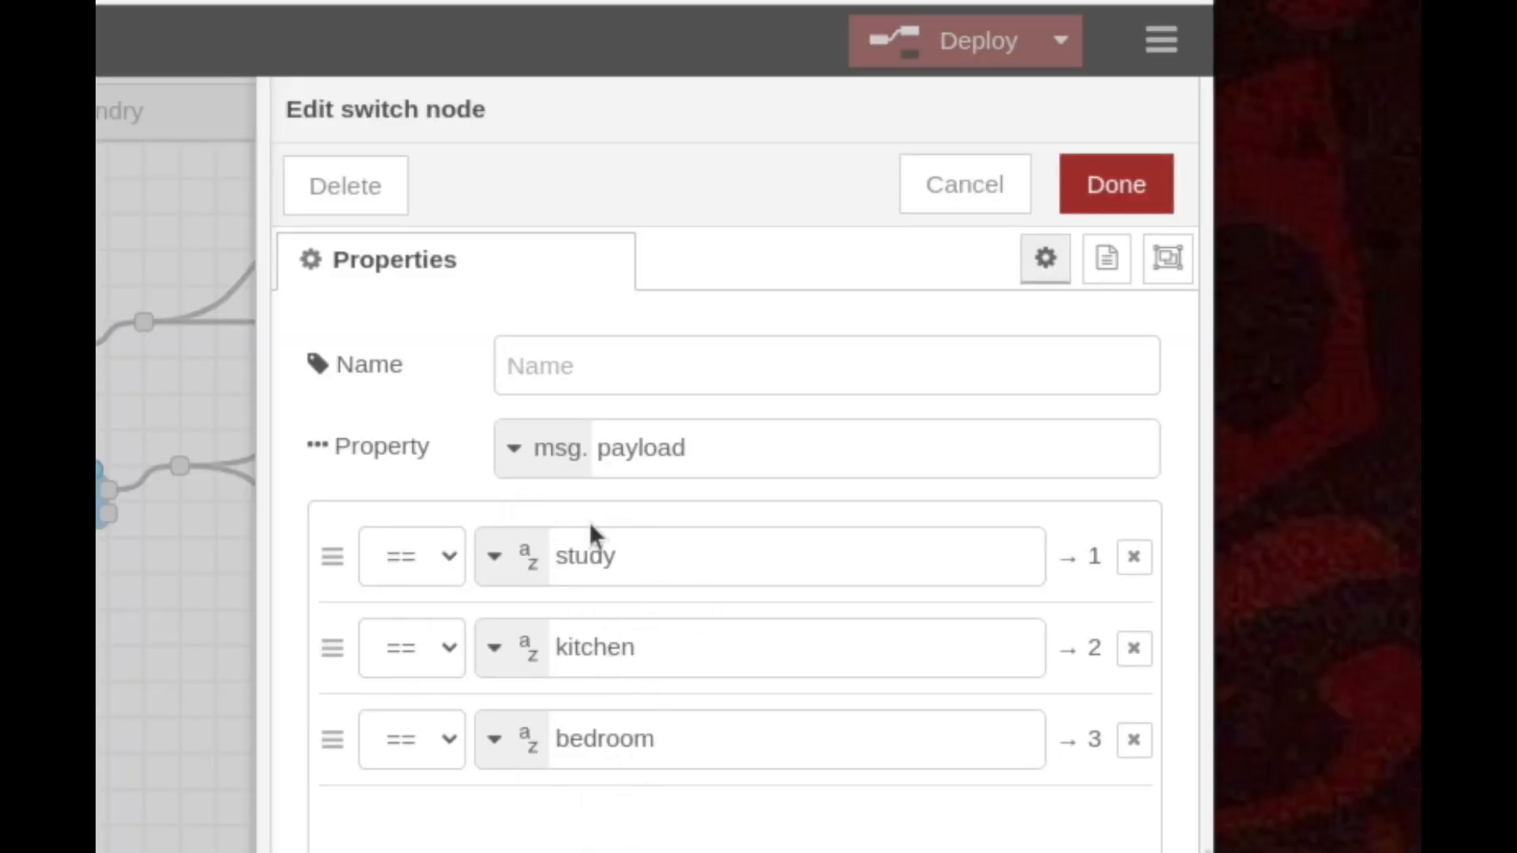
{"action": "left_click", "coordinate": [922, 210]}
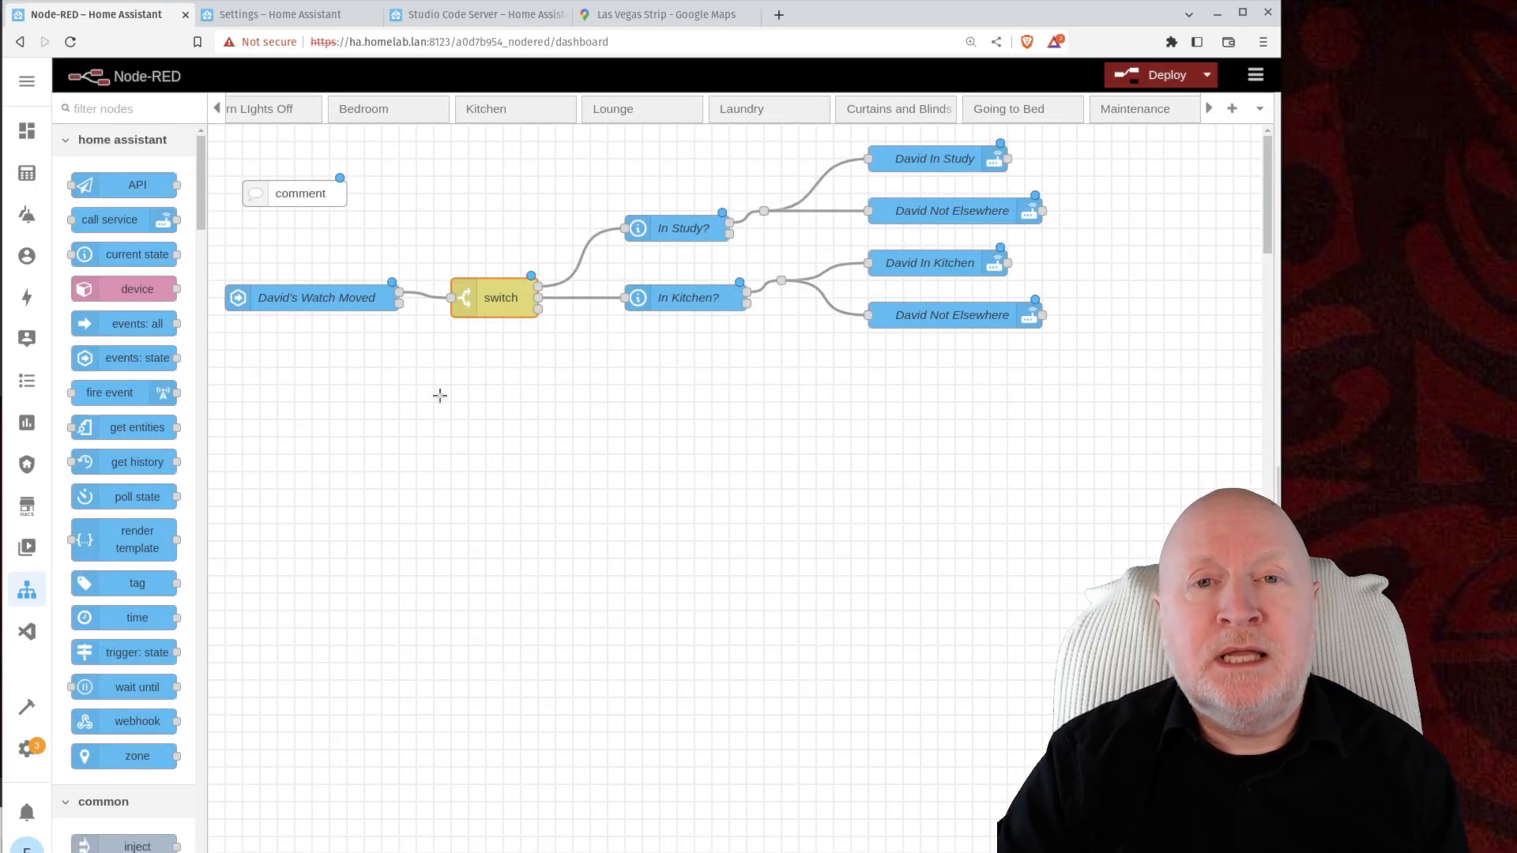
{"action": "left_click", "coordinate": [439, 393]}
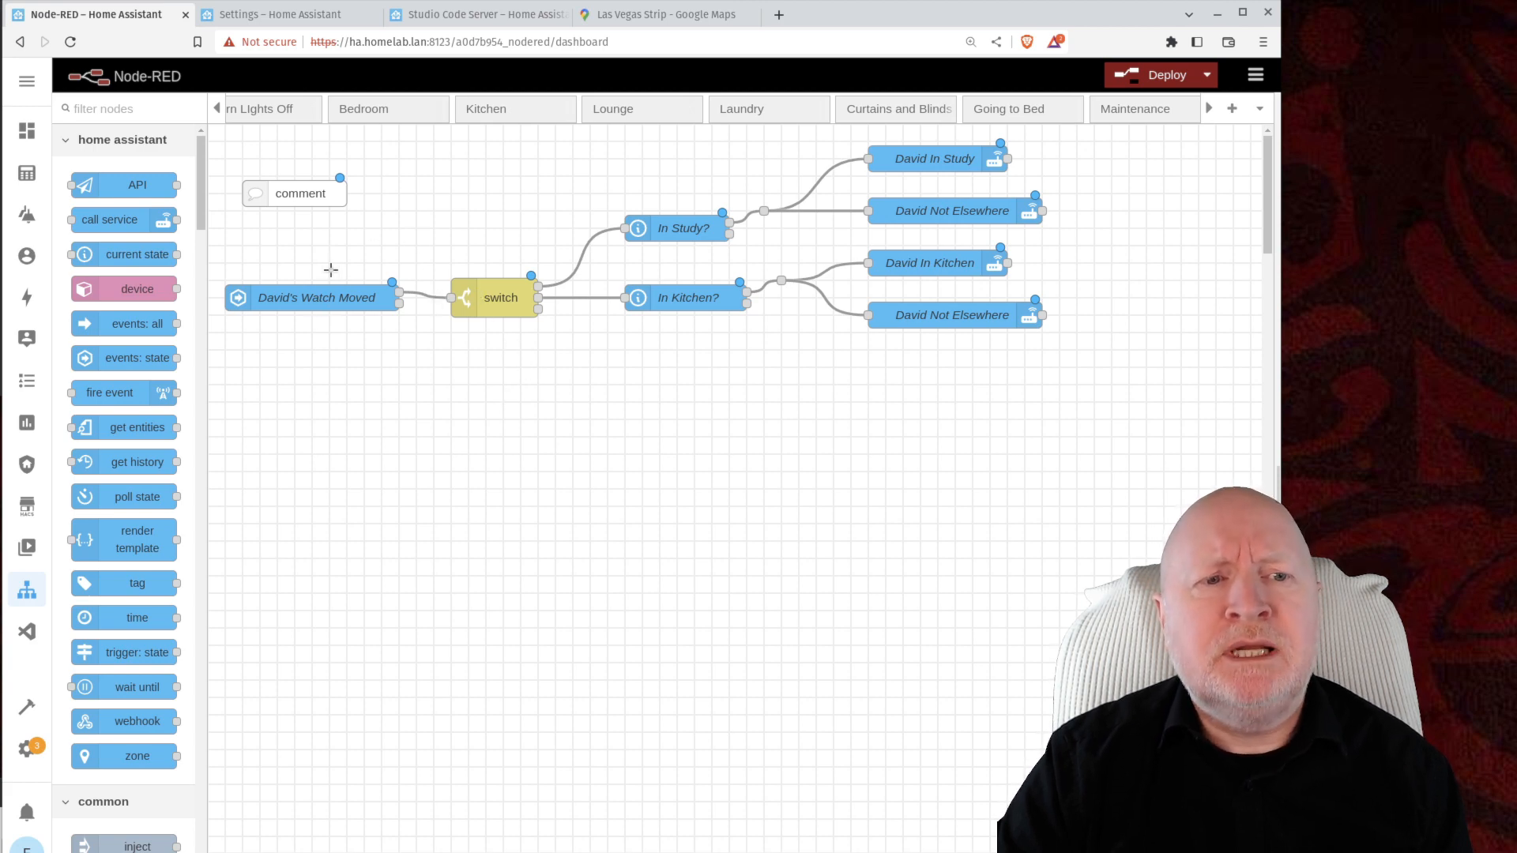
{"action": "mouse_move", "coordinate": [538, 285]}
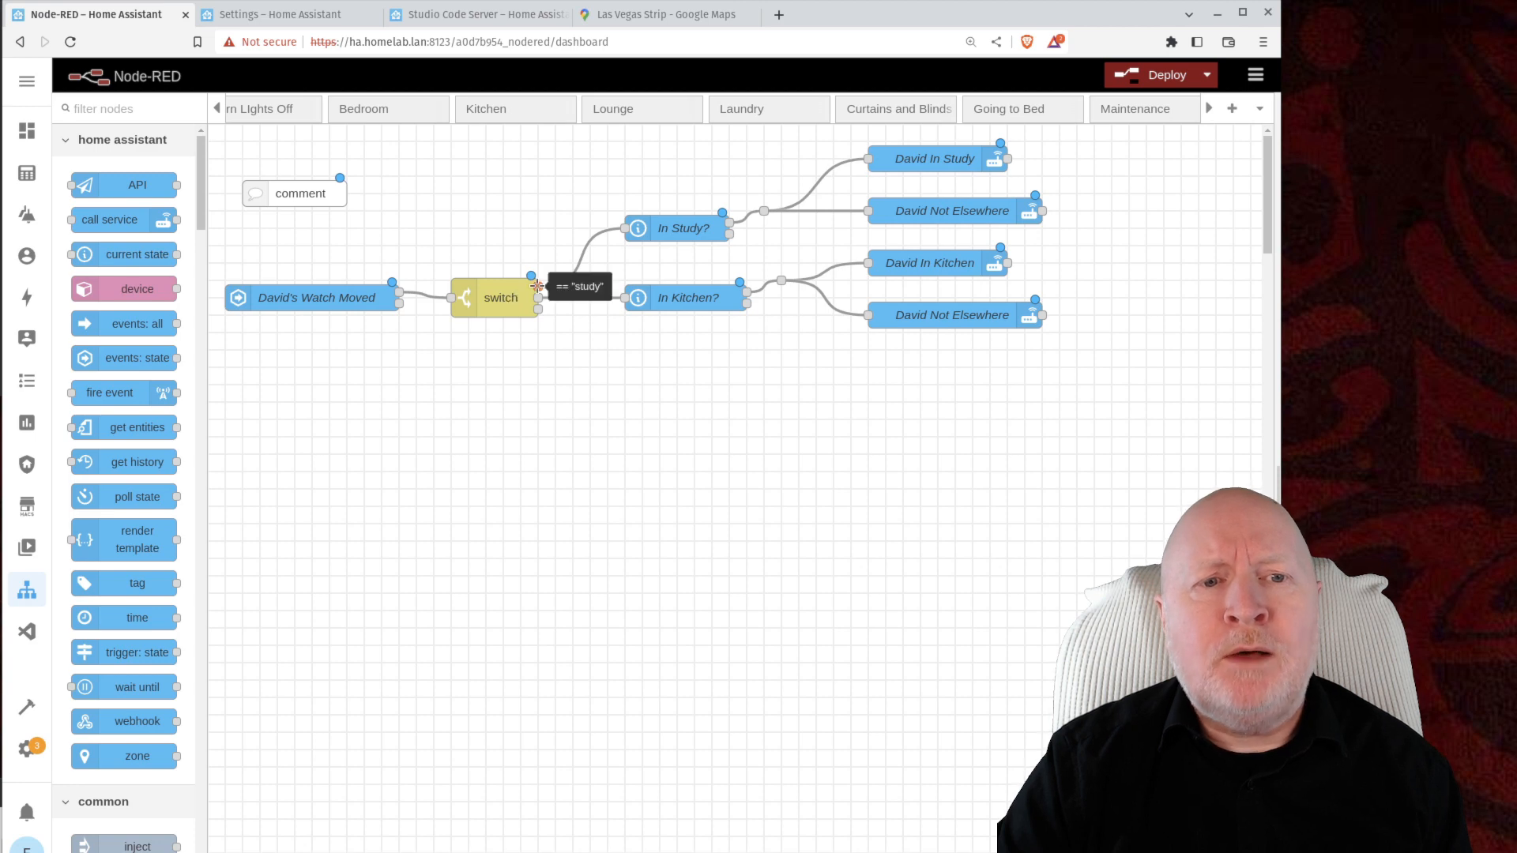
Step: Check the entity and state condition of the In Study? node, leaving its settings as they are
{"action": "double_click", "coordinate": [666, 233]}
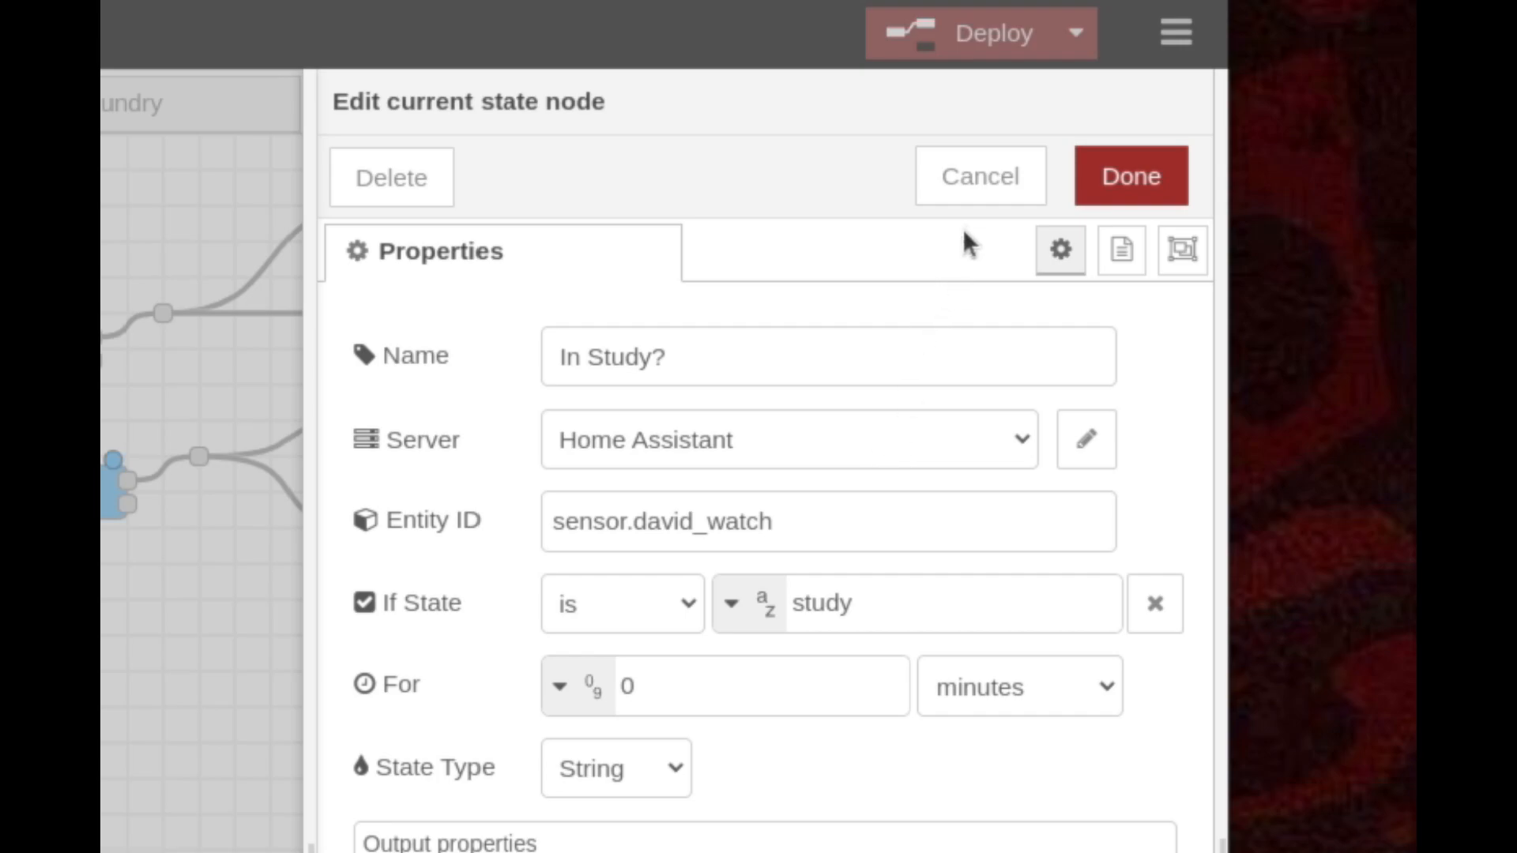
{"action": "left_click", "coordinate": [972, 204]}
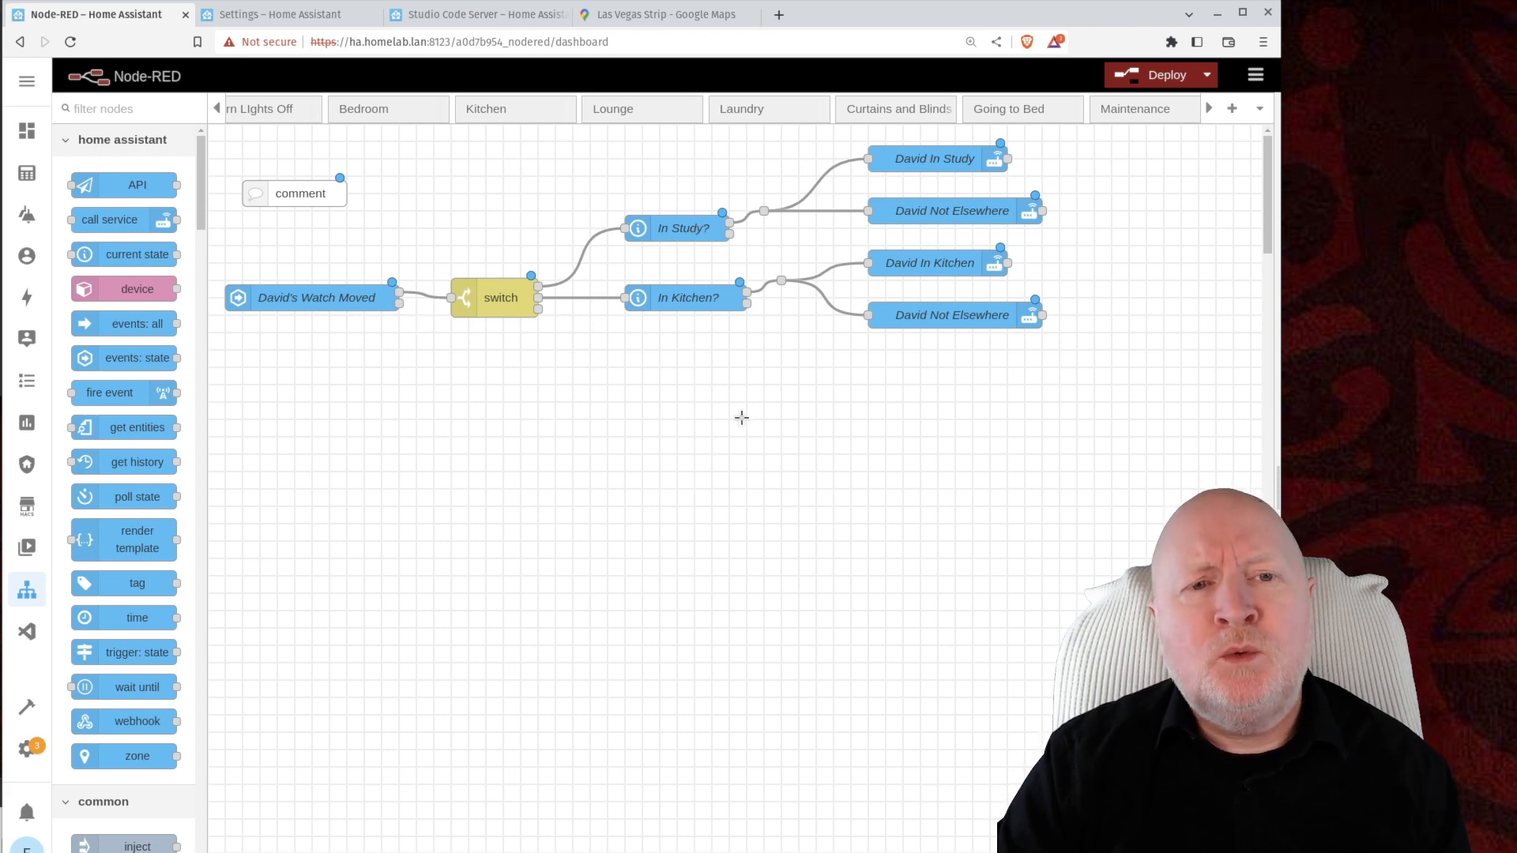
{"action": "left_click", "coordinate": [695, 241]}
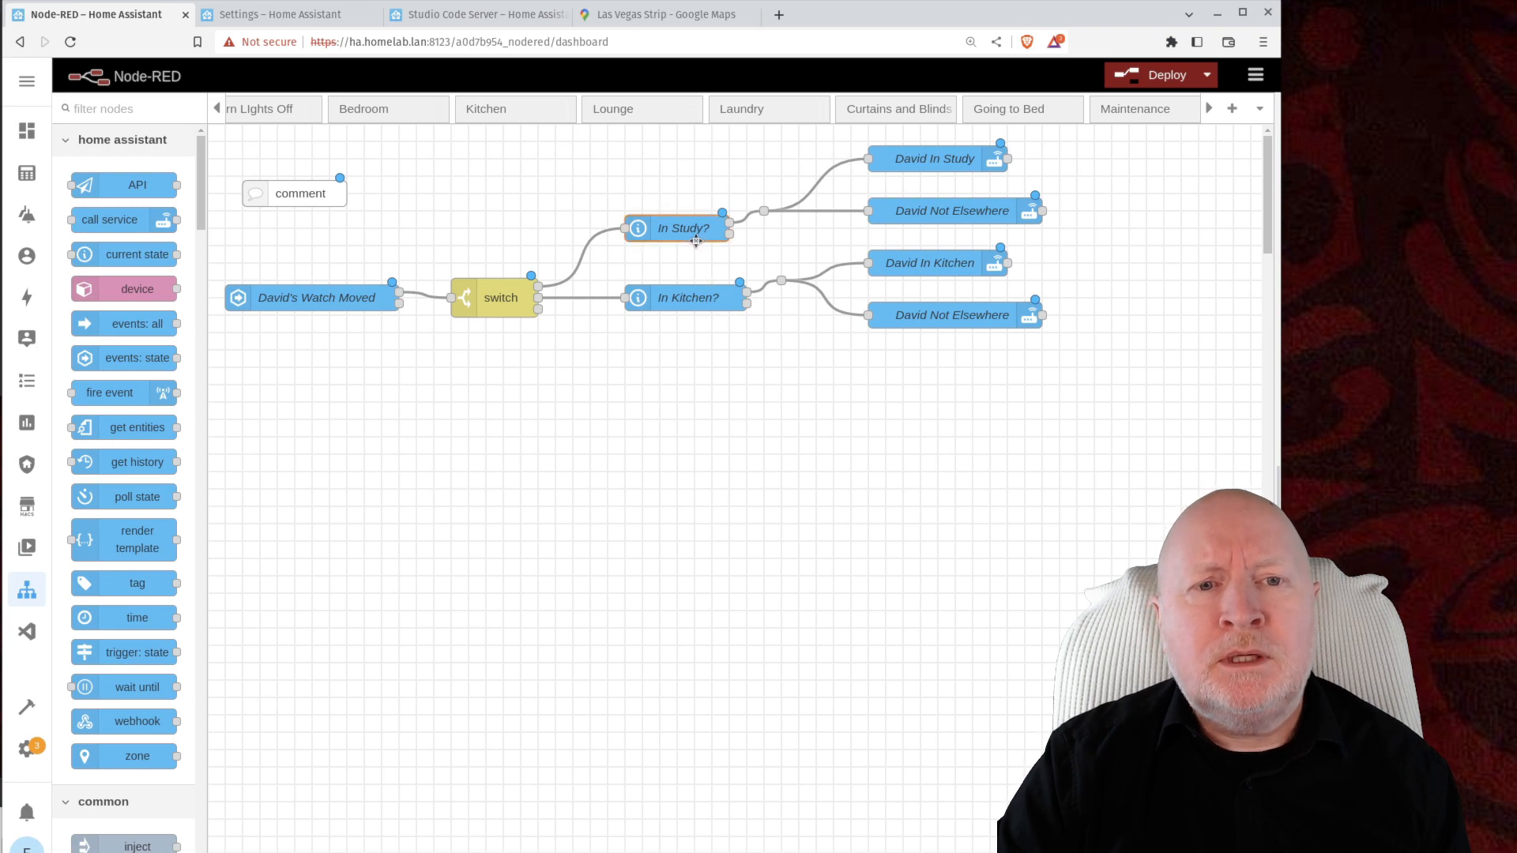
{"action": "double_click", "coordinate": [695, 235]}
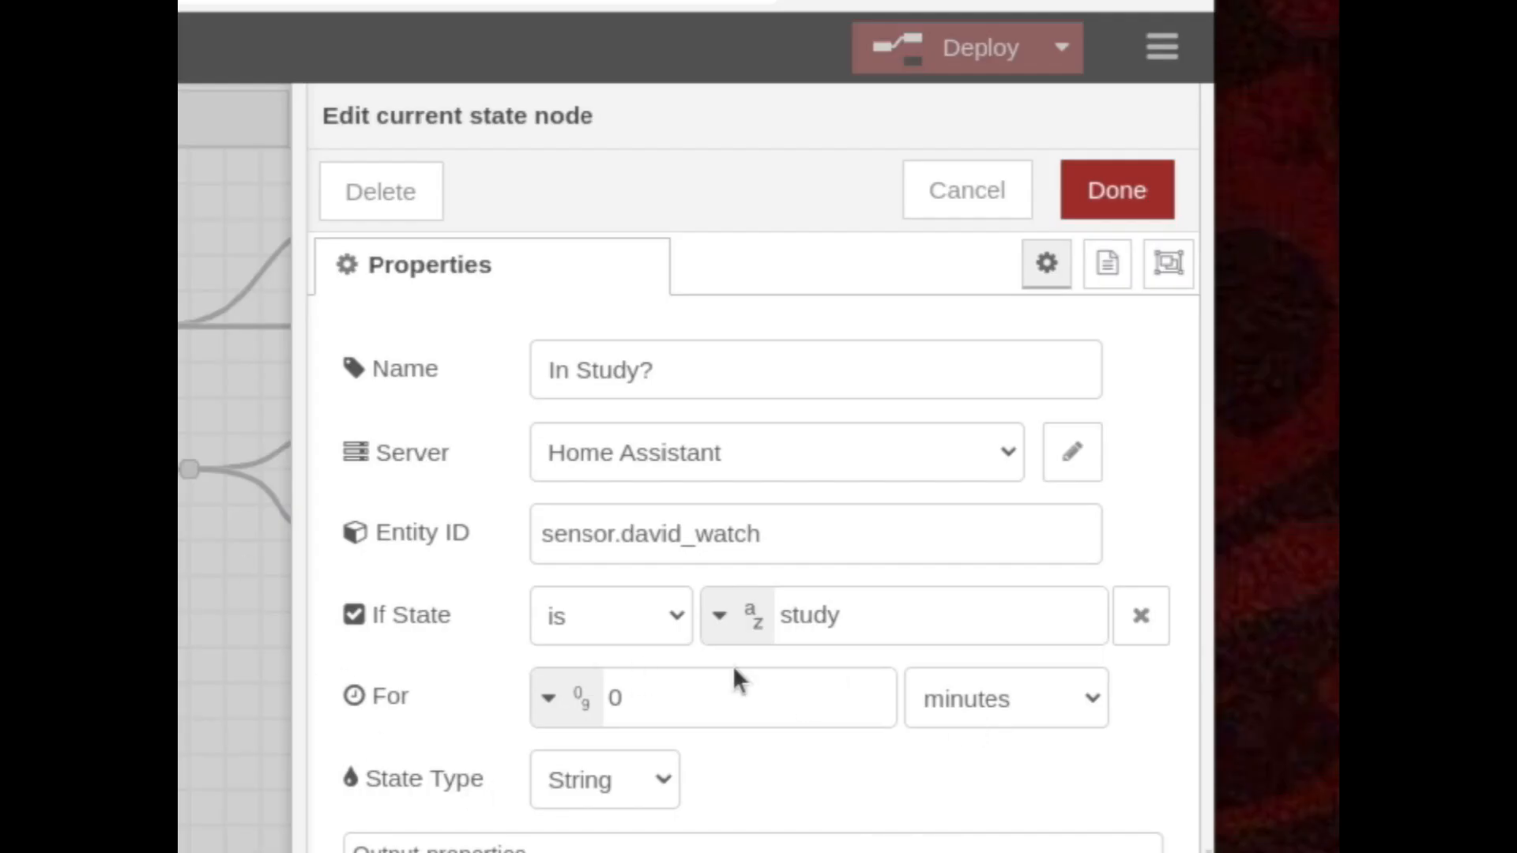
{"action": "left_click", "coordinate": [921, 210]}
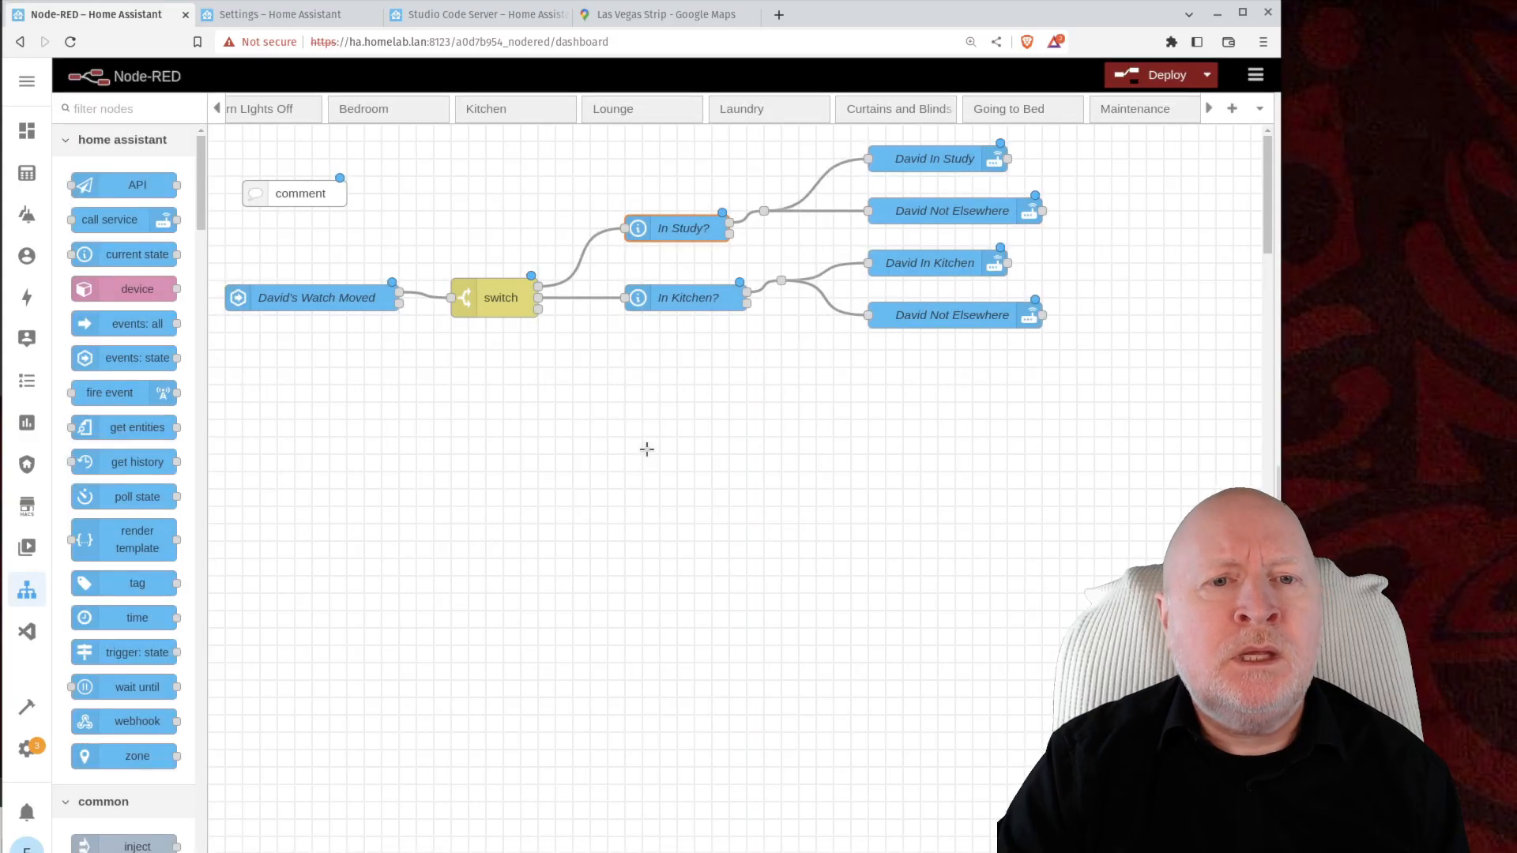
{"action": "left_click", "coordinate": [647, 448]}
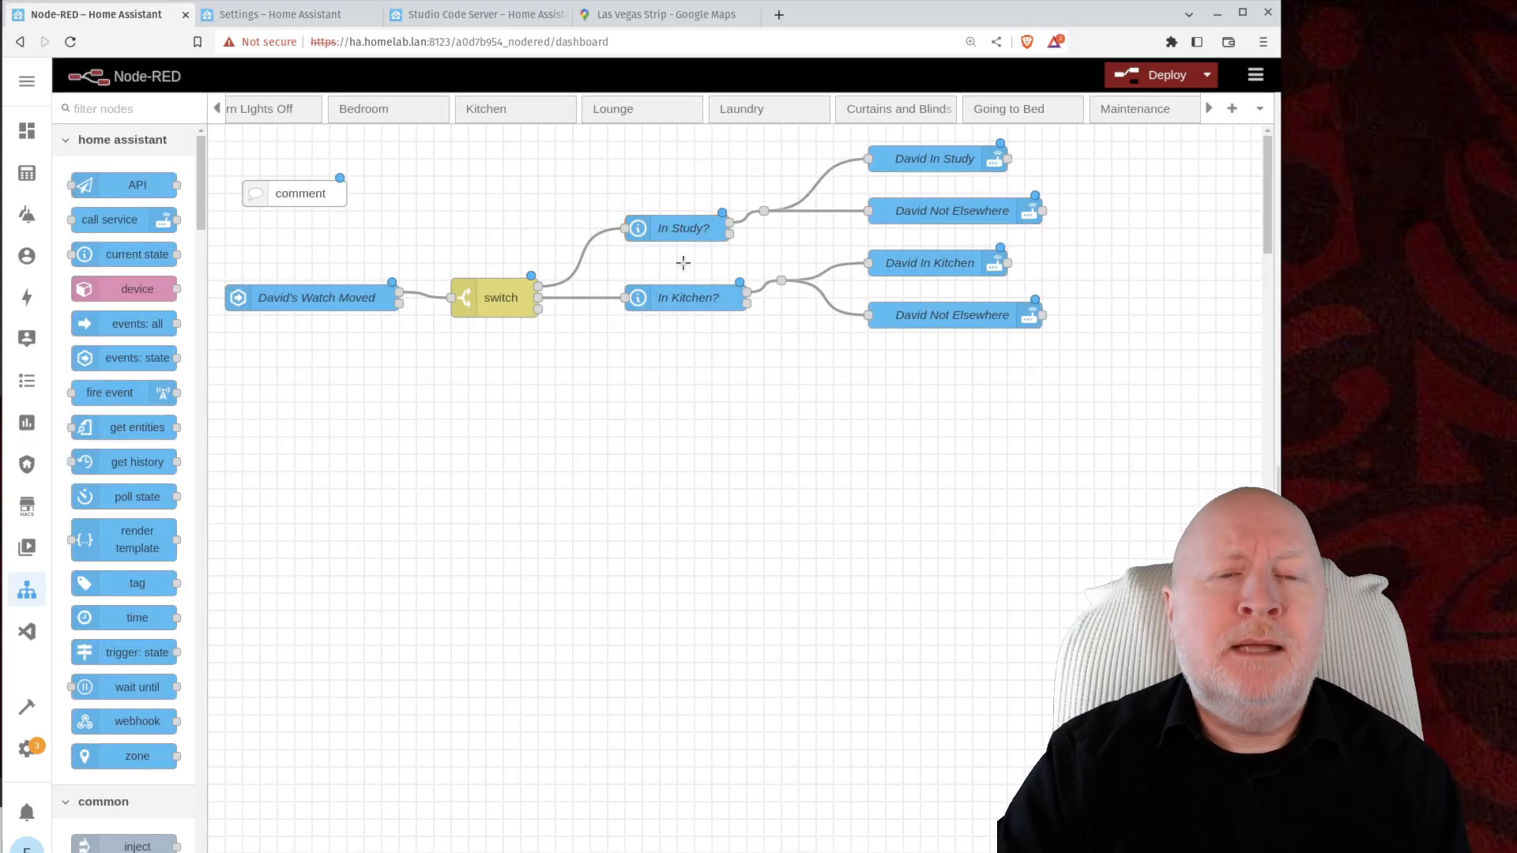
Step: Review the services and target entities of the two call service nodes following In Study? without editing them
{"action": "double_click", "coordinate": [922, 163]}
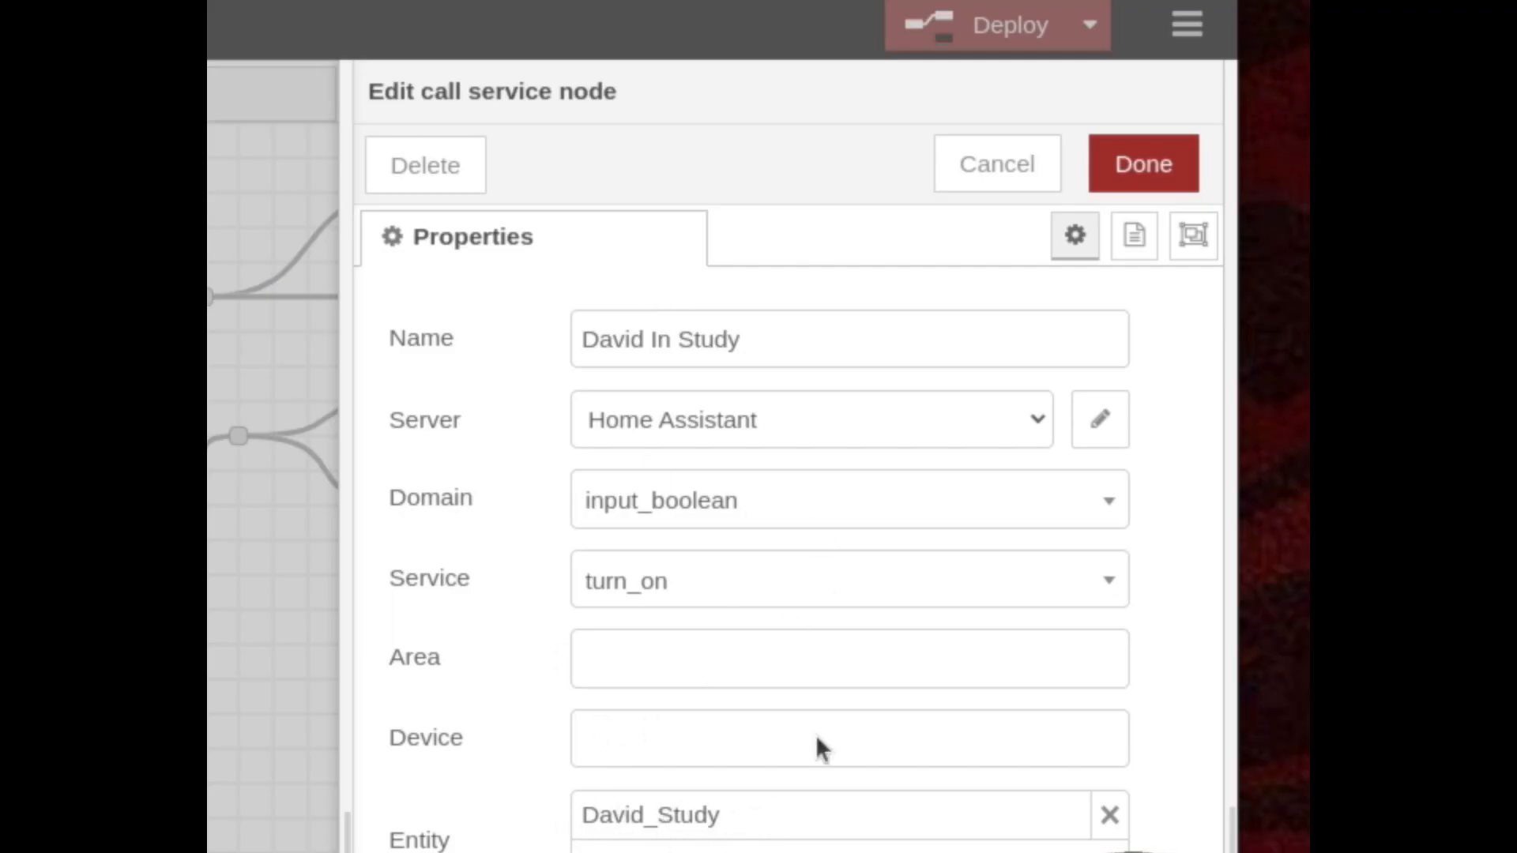
{"action": "left_click", "coordinate": [1001, 188]}
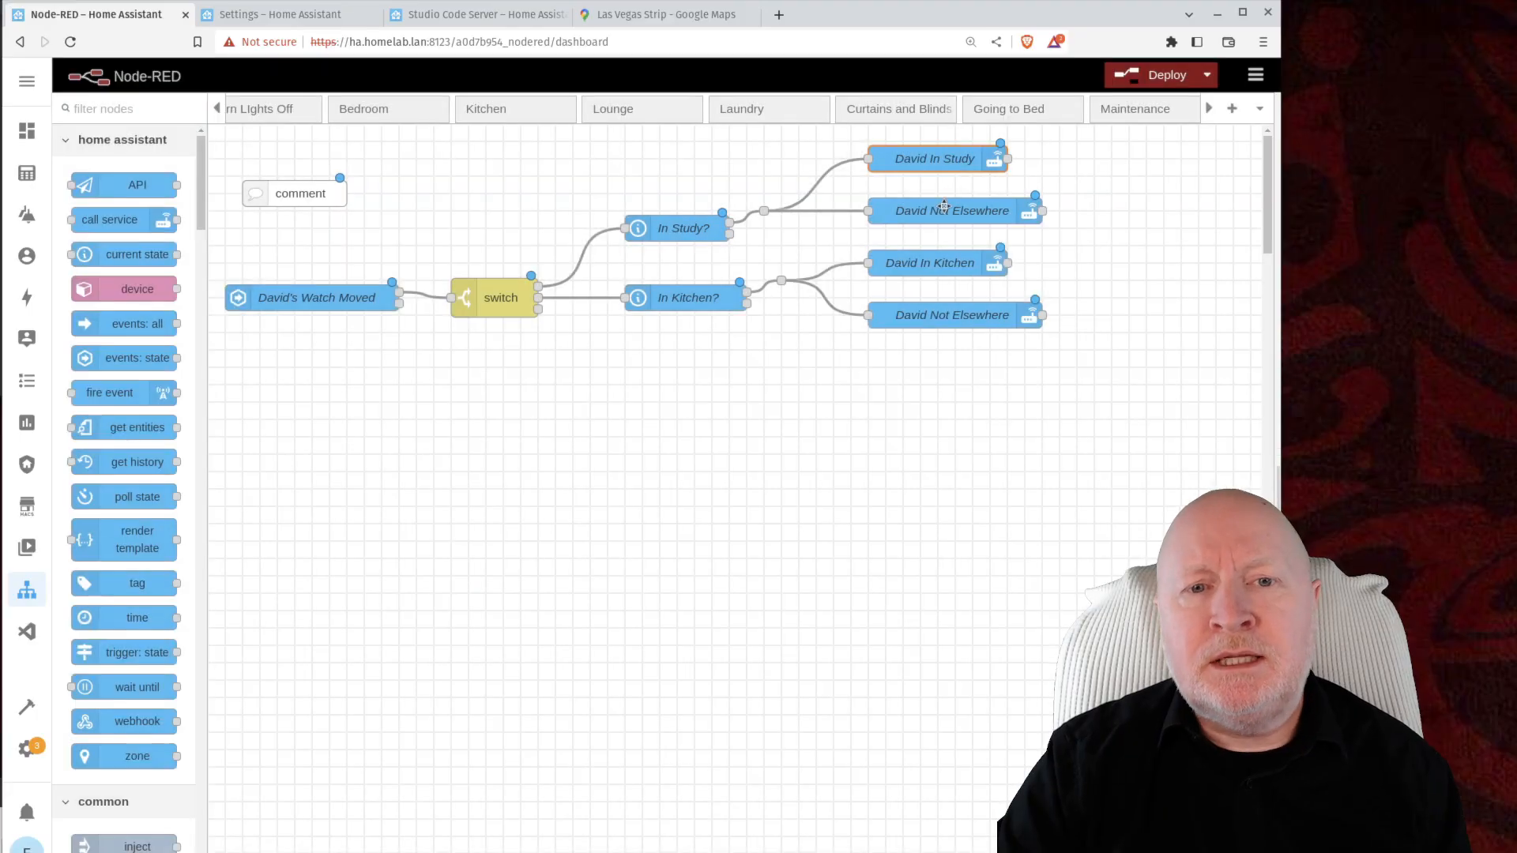
{"action": "double_click", "coordinate": [940, 207]}
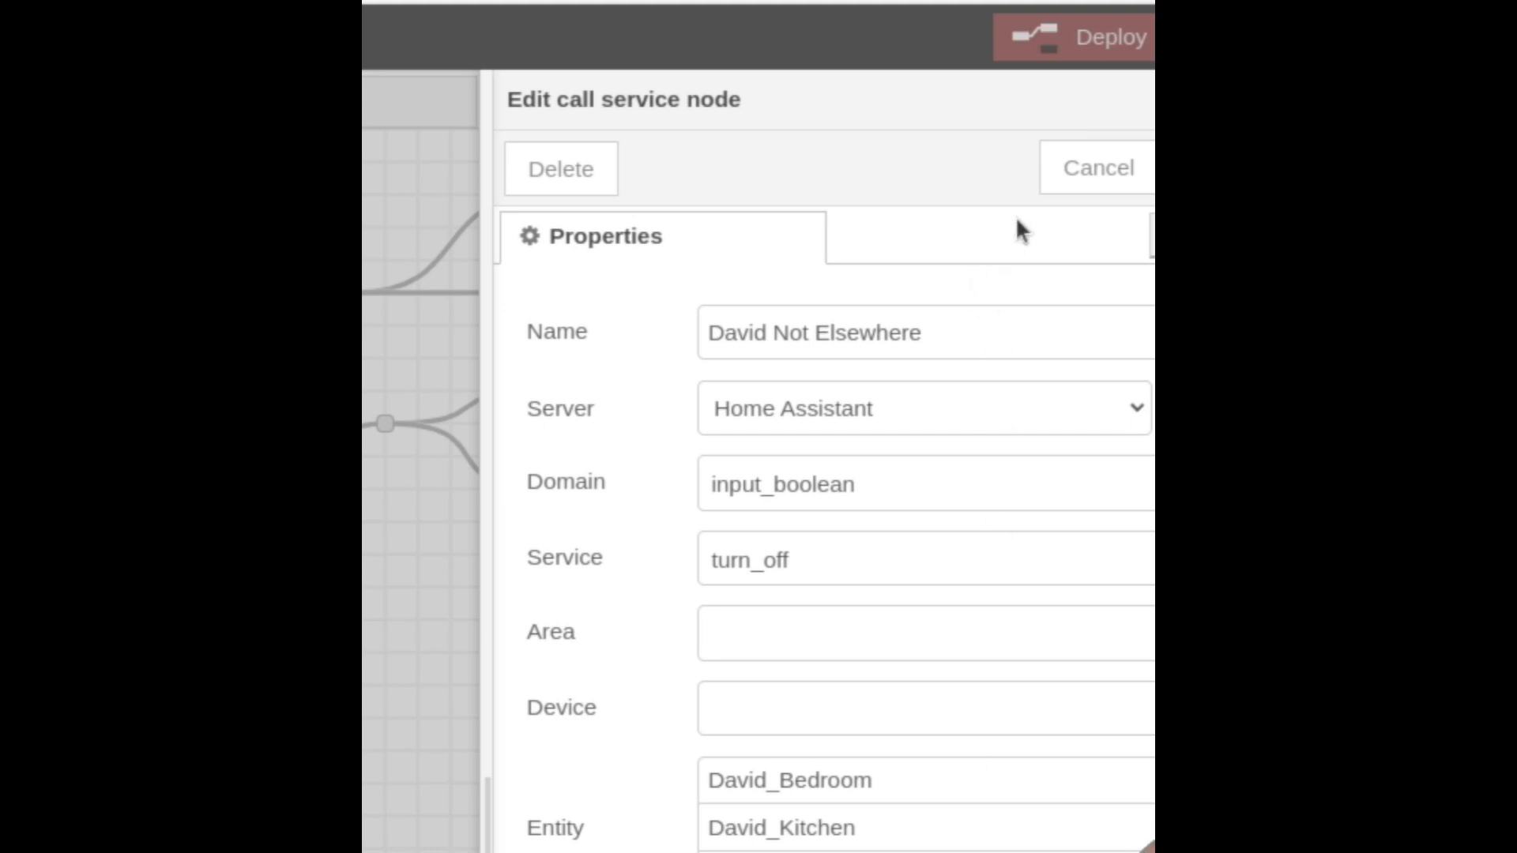
{"action": "left_click", "coordinate": [1077, 183]}
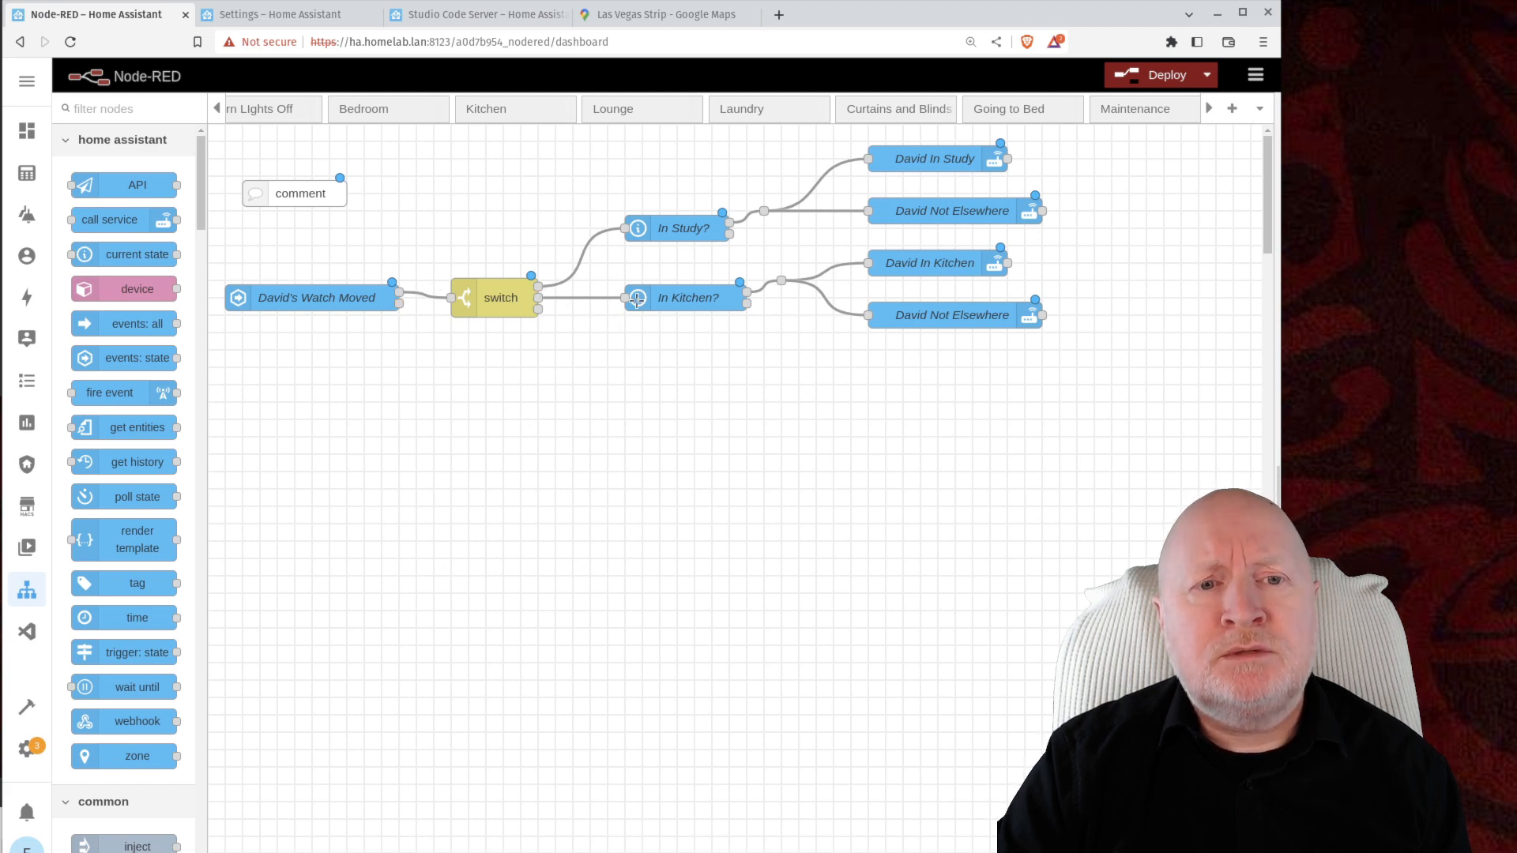
Step: Review the In Kitchen? condition and the two call service nodes following it without changing their settings
{"action": "double_click", "coordinate": [668, 299]}
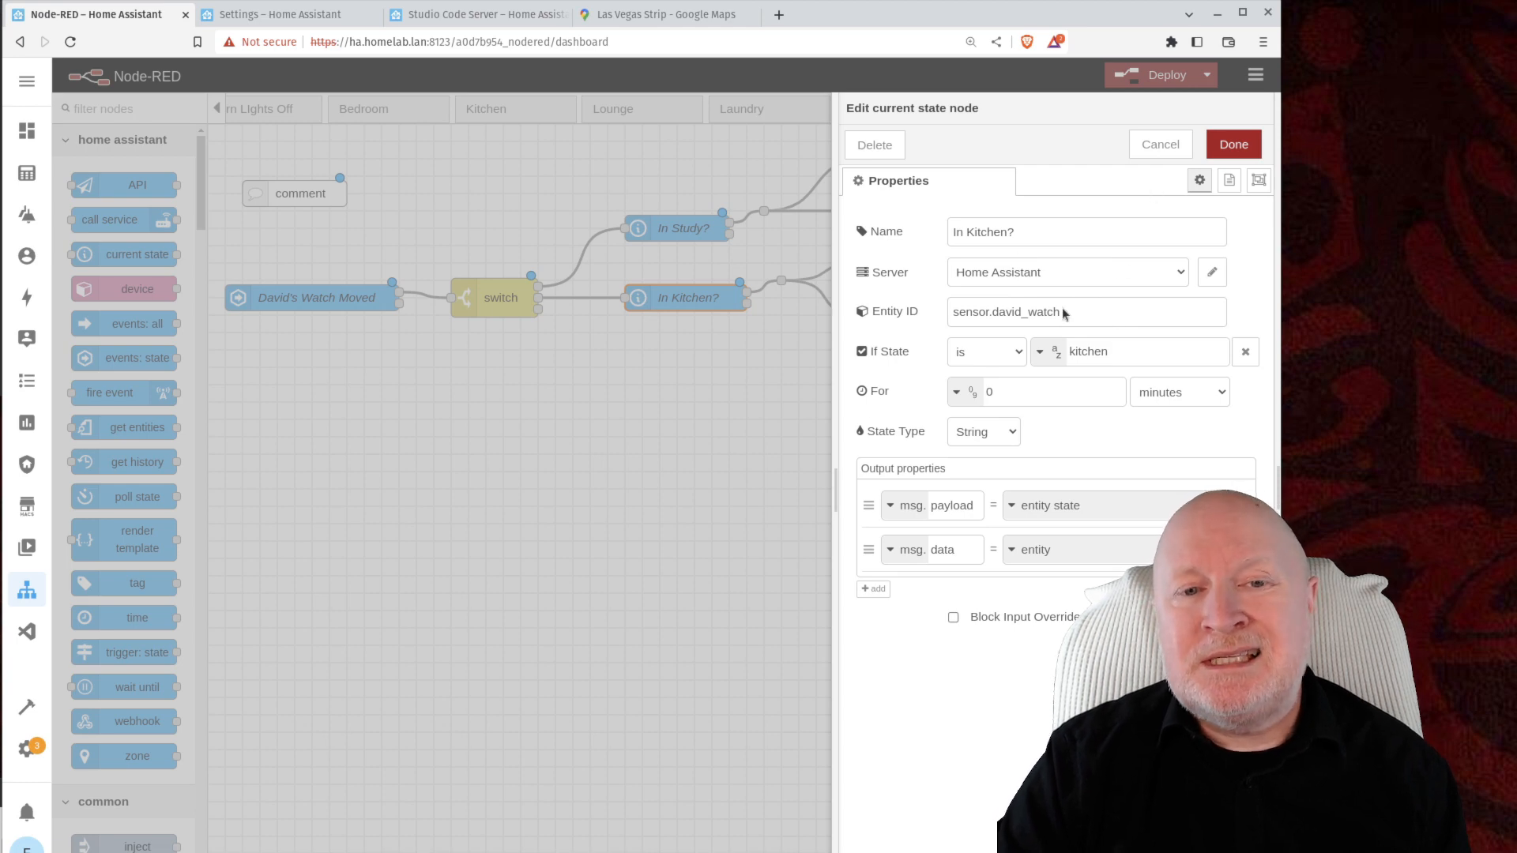
{"action": "left_click", "coordinate": [1161, 144]}
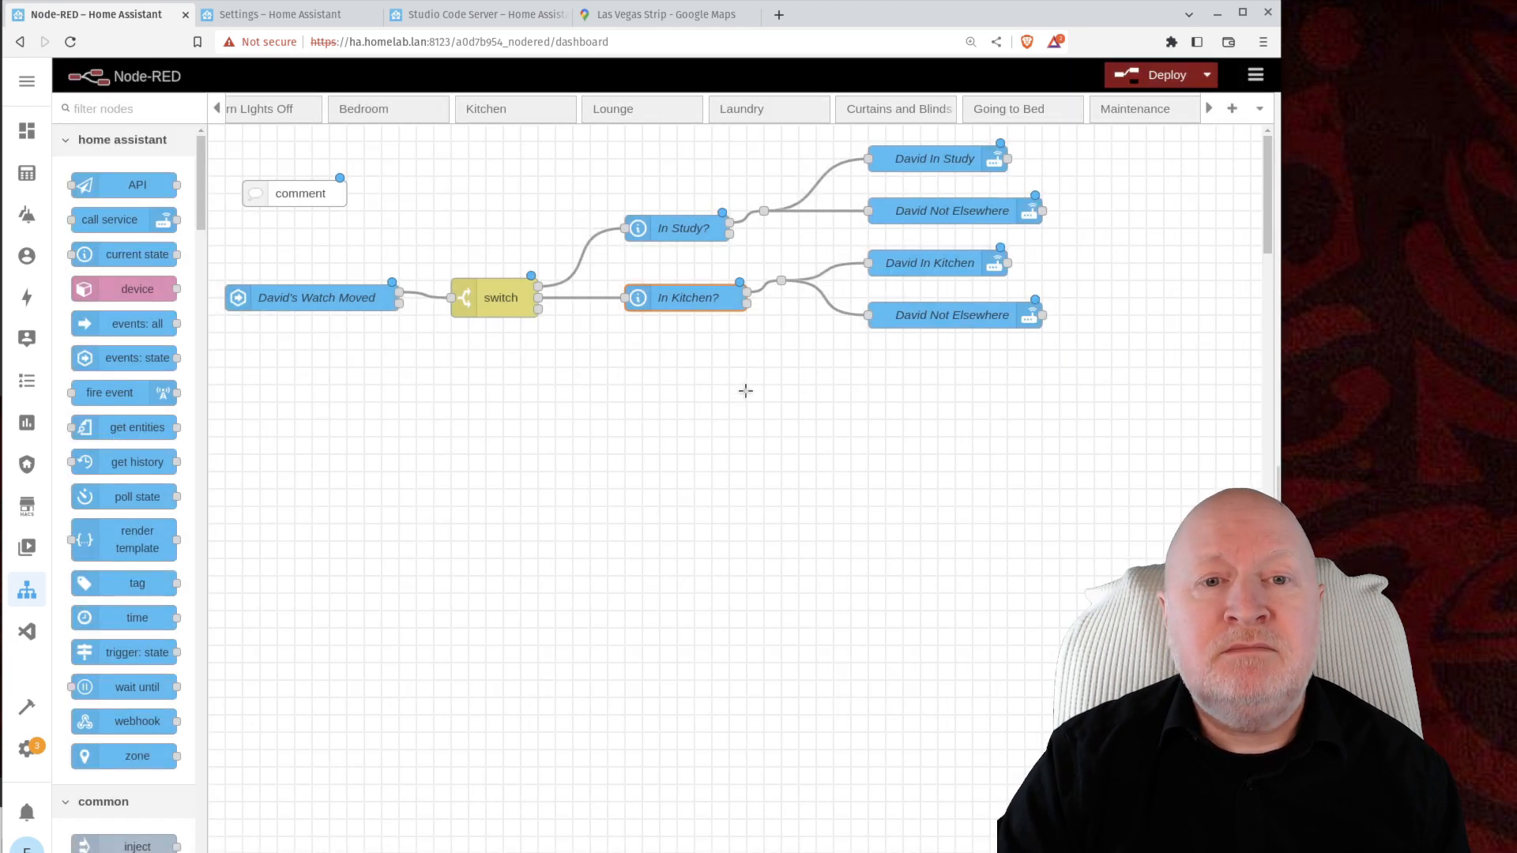
{"action": "double_click", "coordinate": [908, 267]}
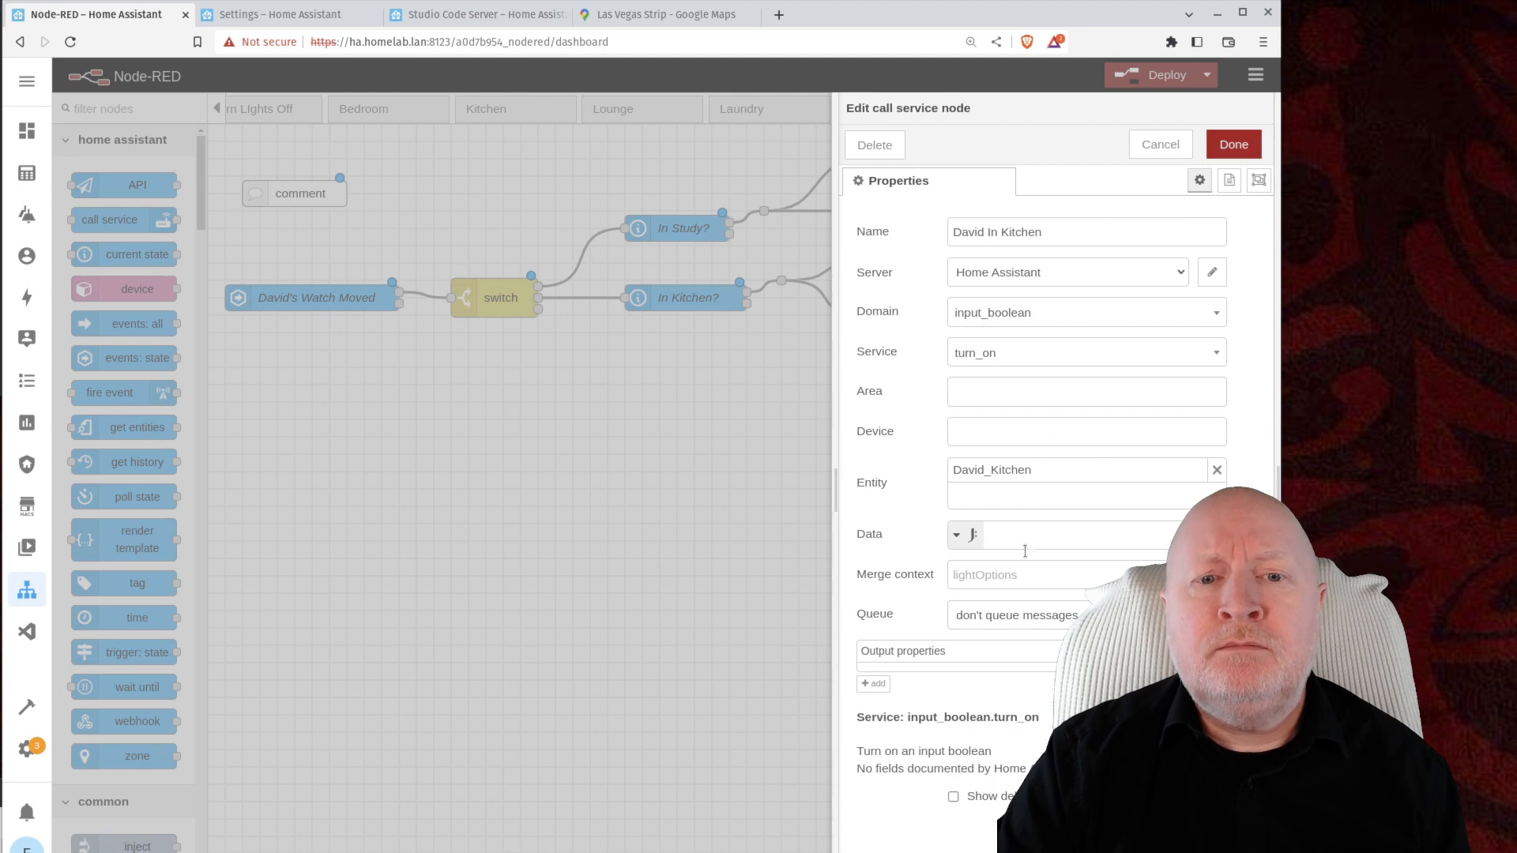
{"action": "left_click", "coordinate": [1160, 145]}
{"action": "double_click", "coordinate": [928, 318]}
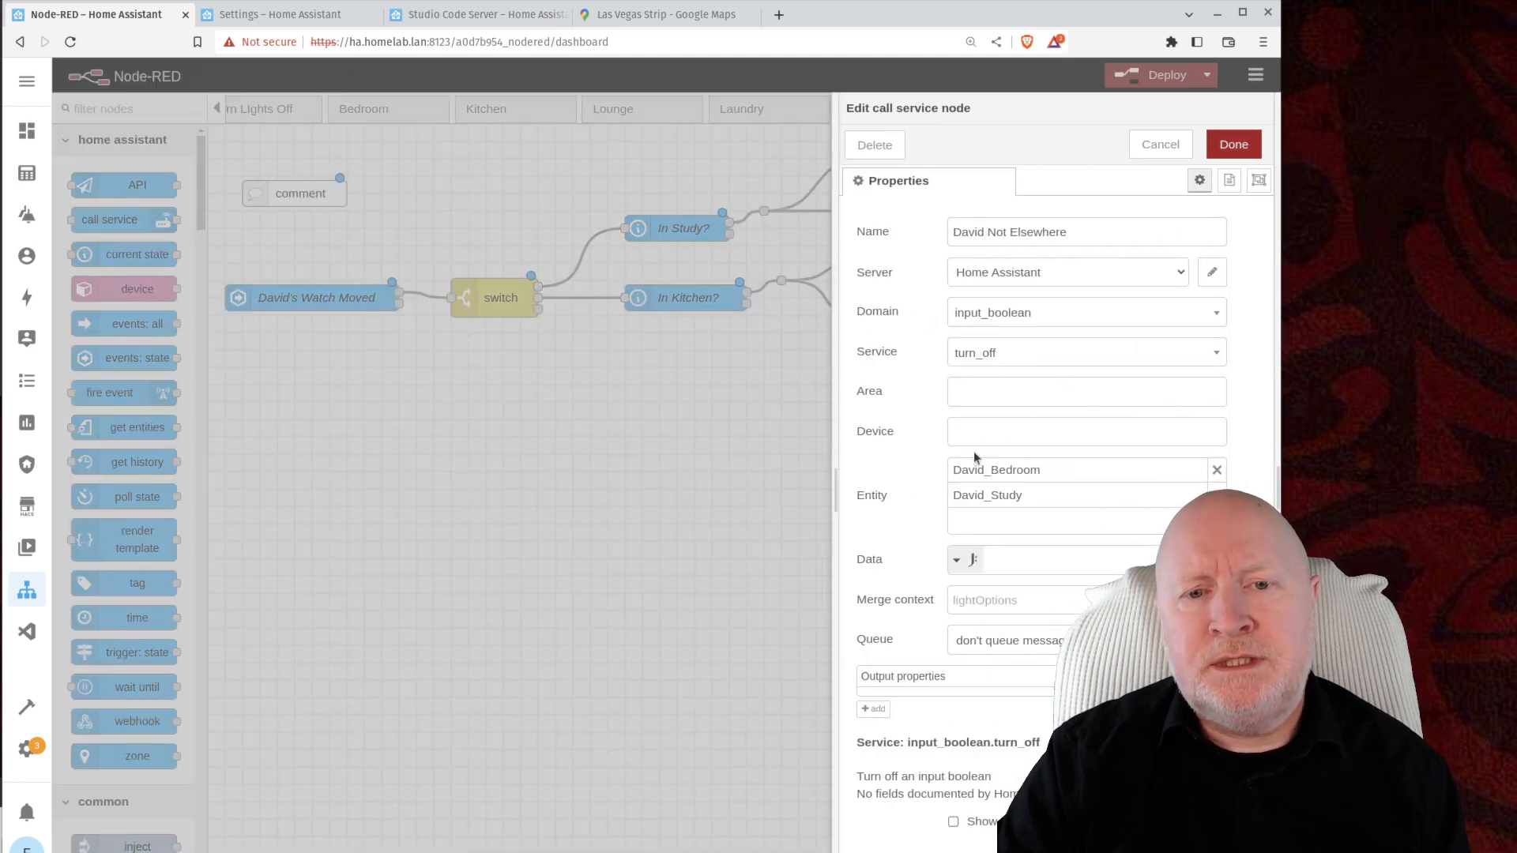
{"action": "left_click", "coordinate": [1173, 150]}
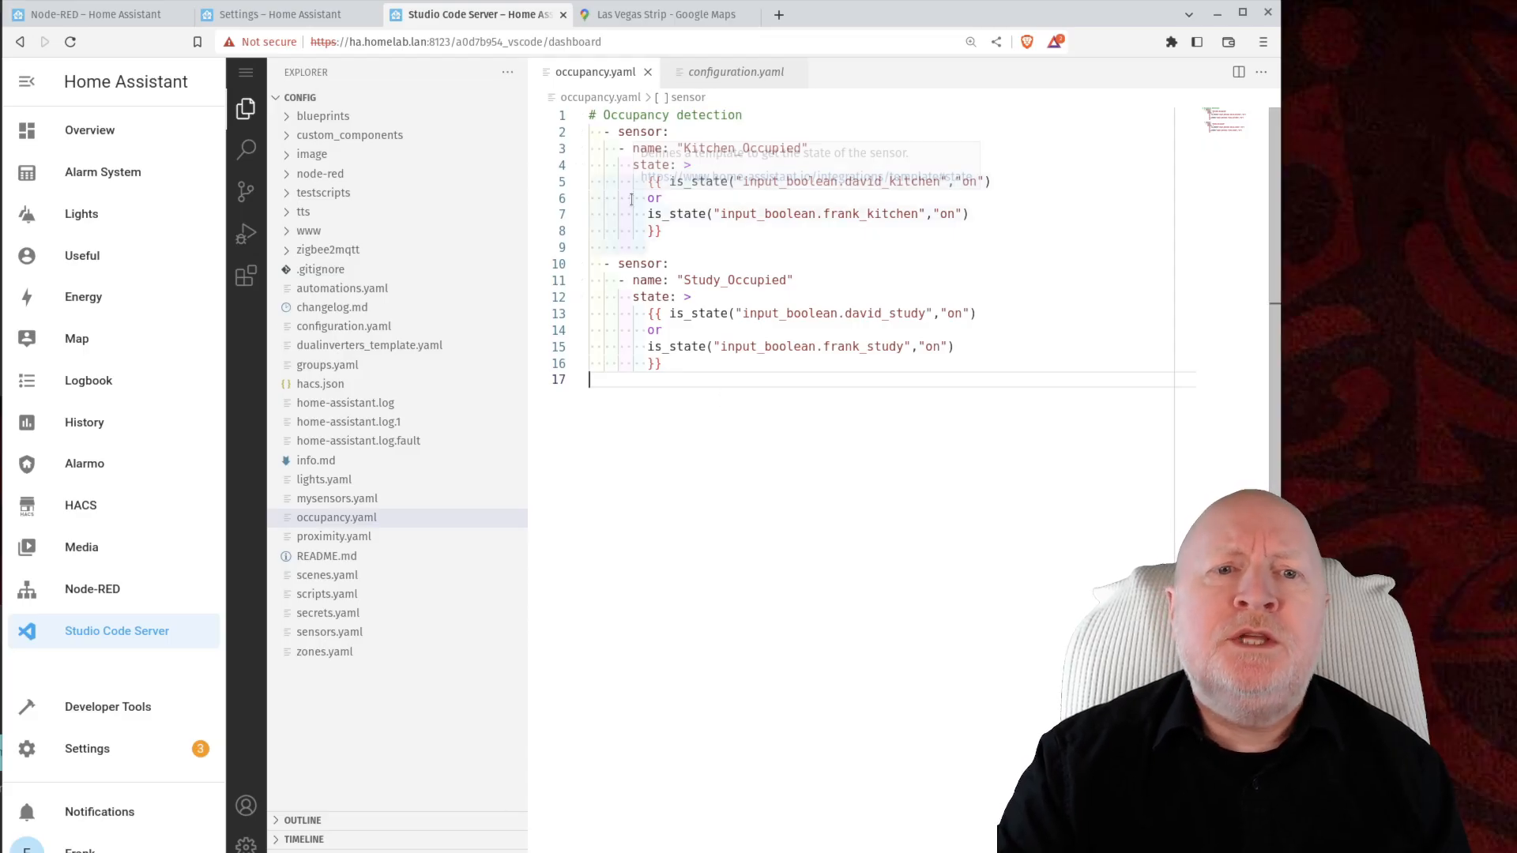
Step: In Studio Code Server, examine the Kitchen_Occupied and Study_Occupied template sensors in occupancy.yaml
{"action": "left_click", "coordinate": [1106, 235]}
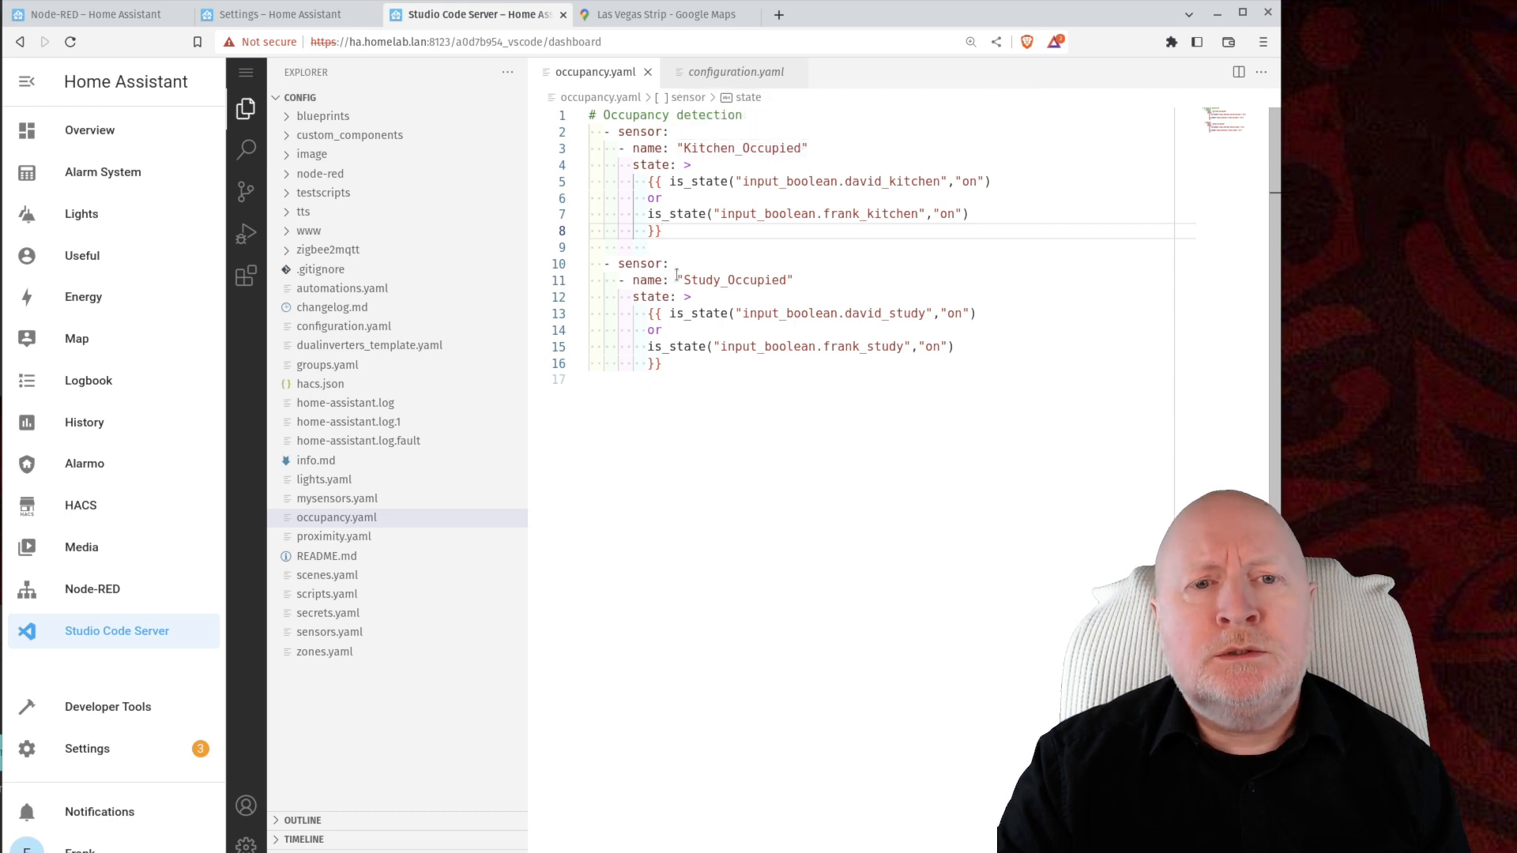
{"action": "left_click", "coordinate": [847, 269]}
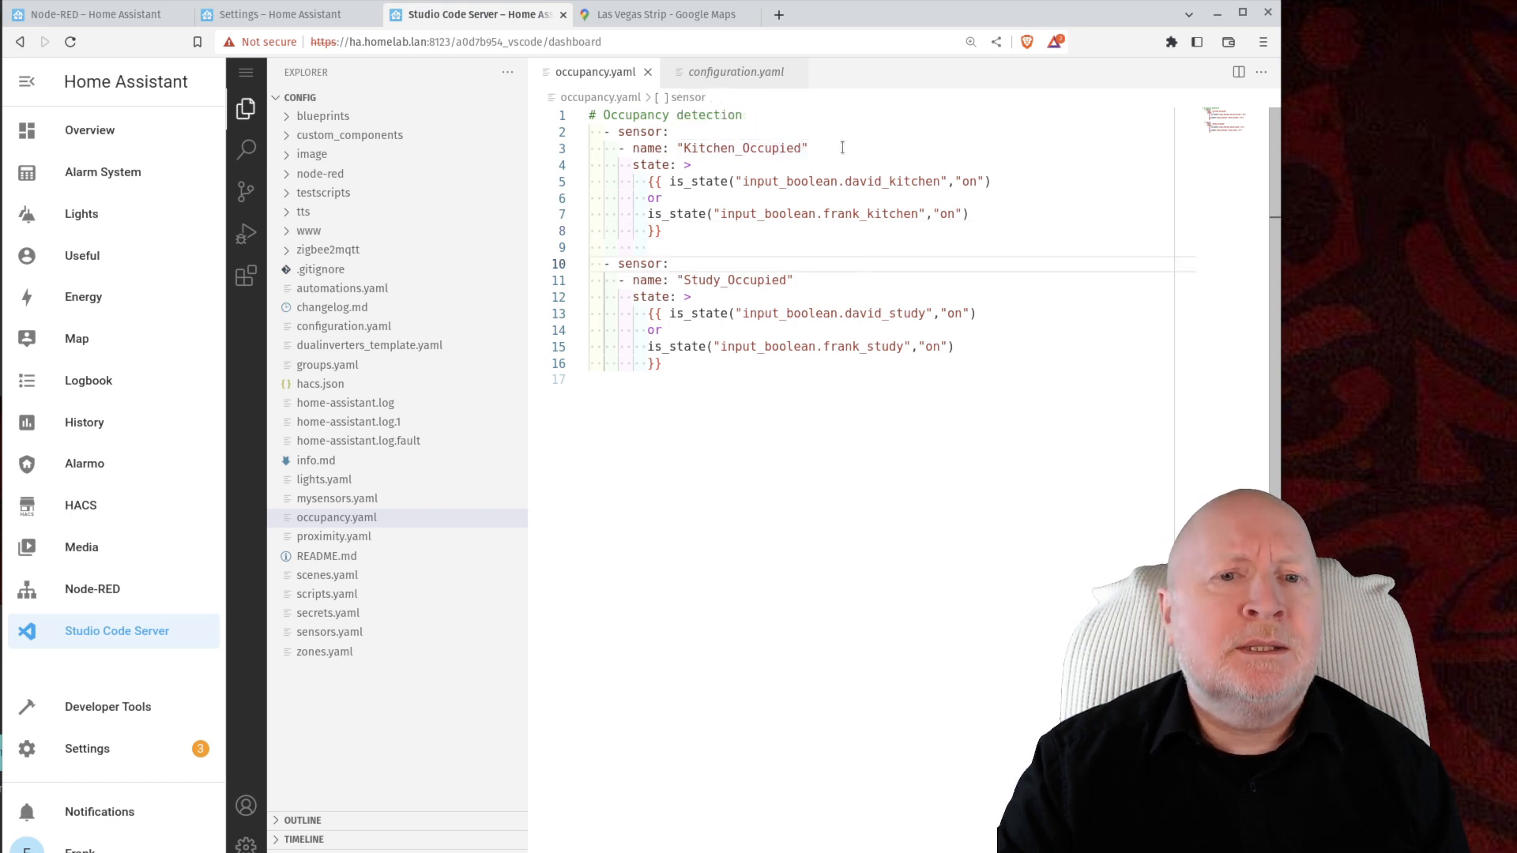
Step: Examine the Kitchen_Occupied template in occupancy.yaml, highlighting the is_state check, its kitchen input_boolean helper and the or operator
{"action": "mouse_move", "coordinate": [728, 148]}
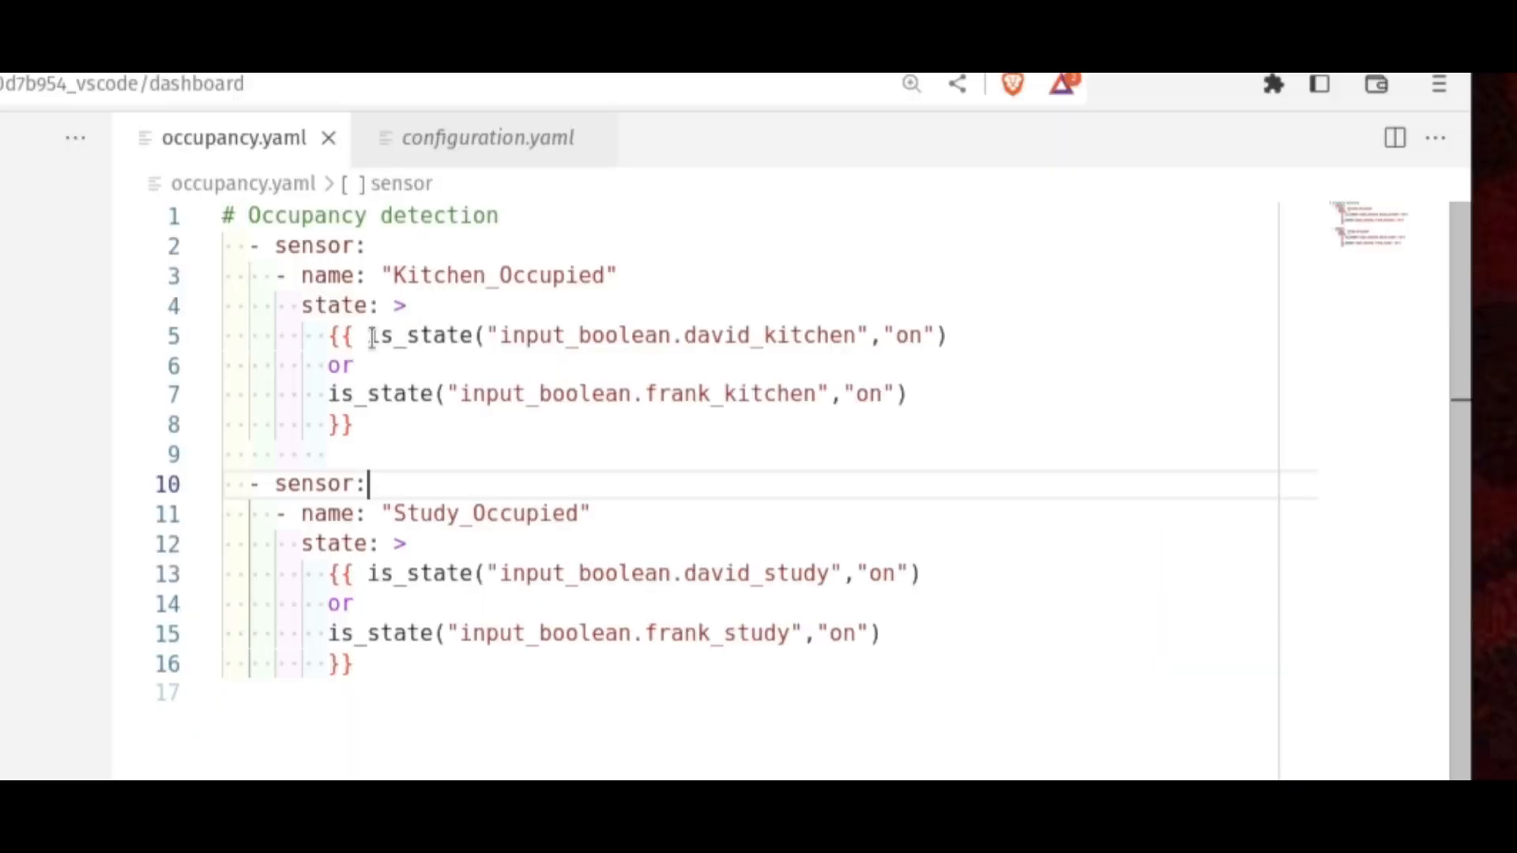
{"action": "mouse_move", "coordinate": [672, 181]}
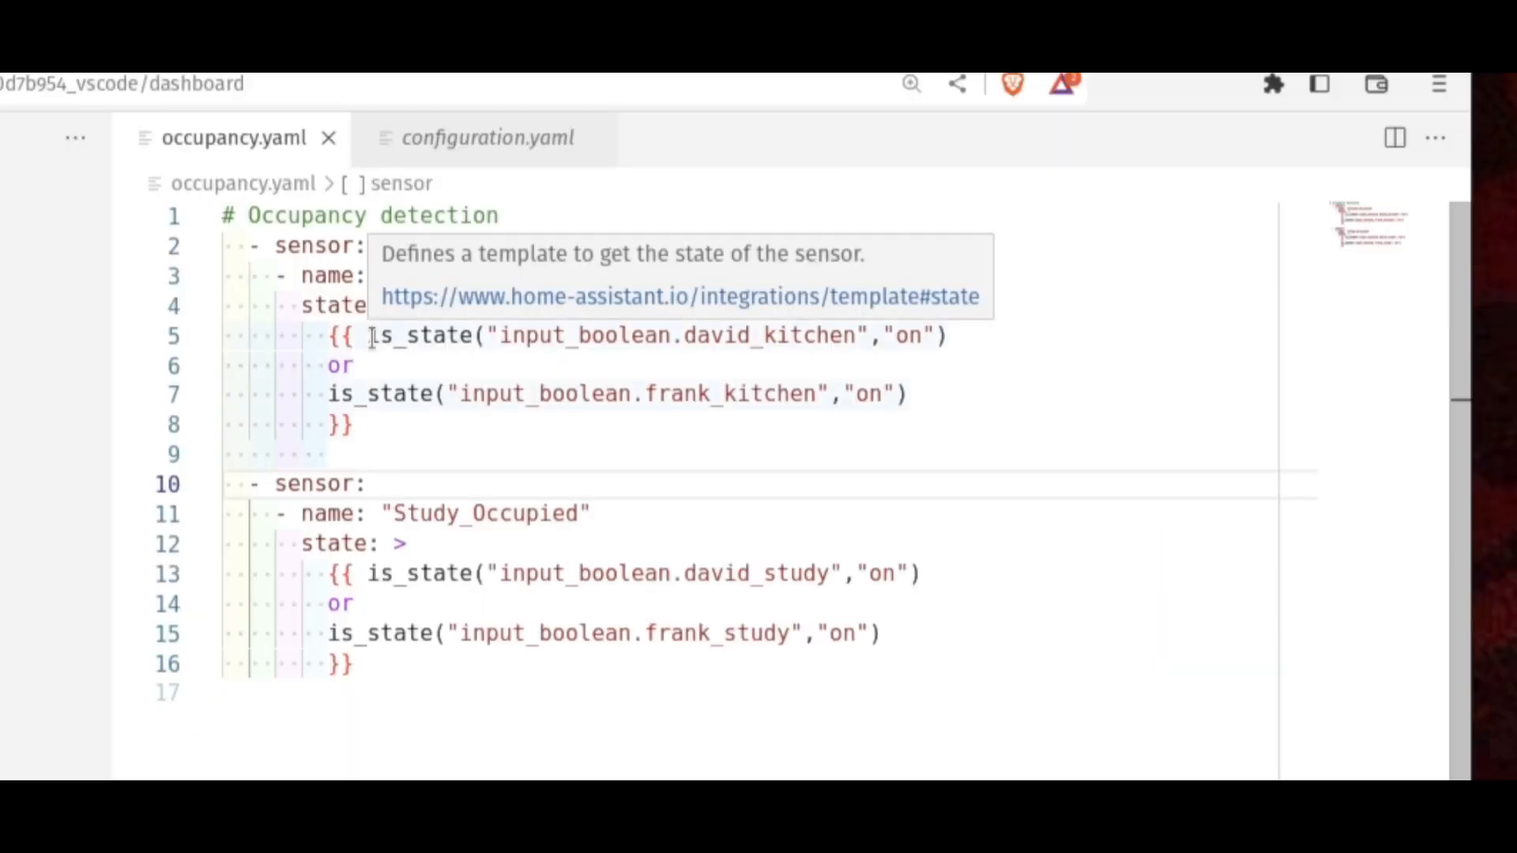
{"action": "left_click", "coordinate": [447, 335]}
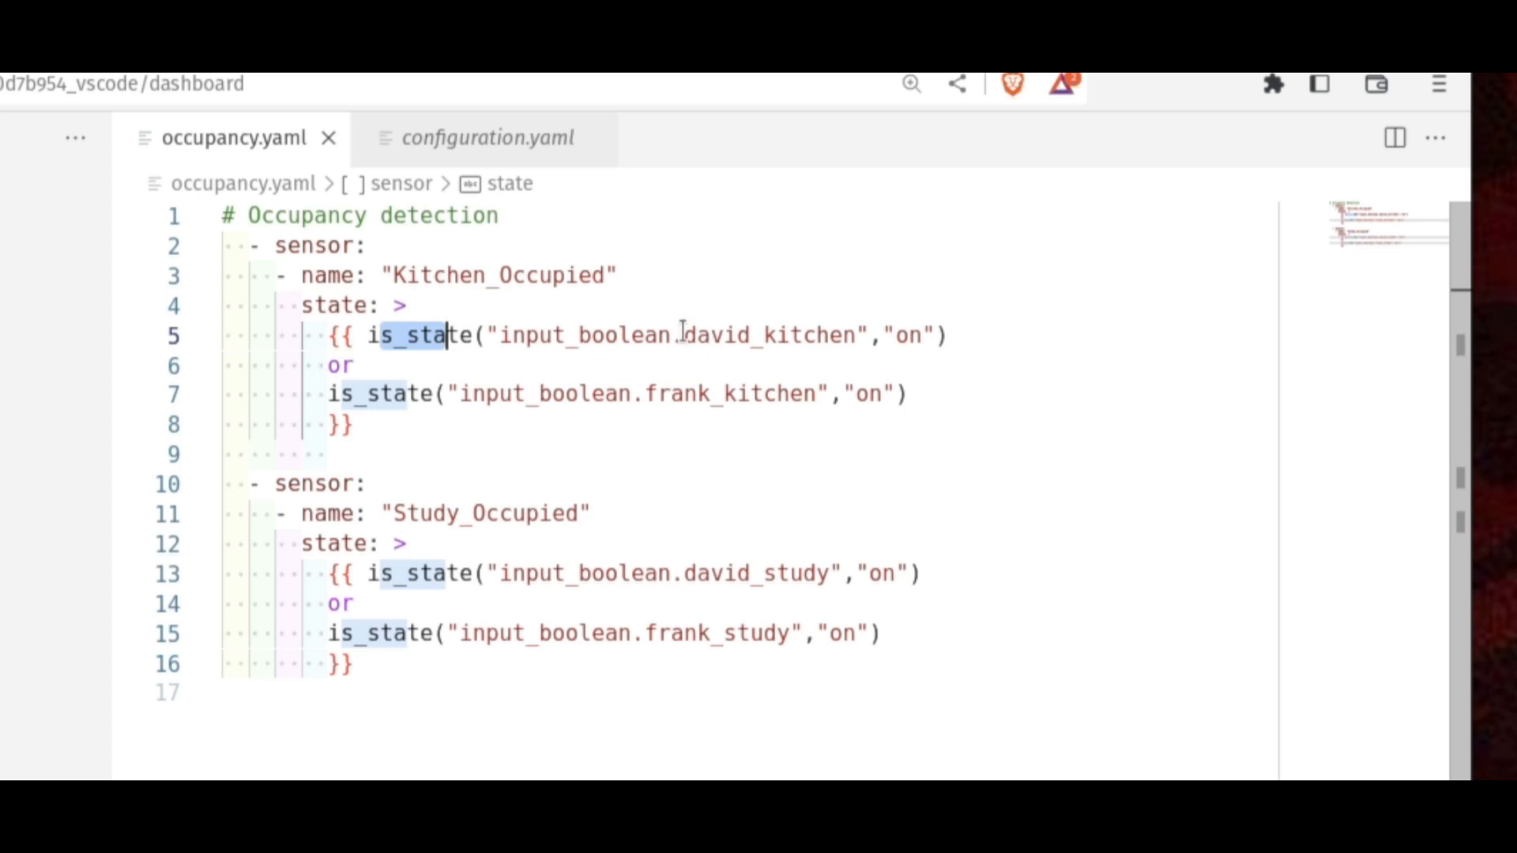
{"action": "left_click_drag", "start_coordinate": [684, 335], "coordinate": [858, 336]}
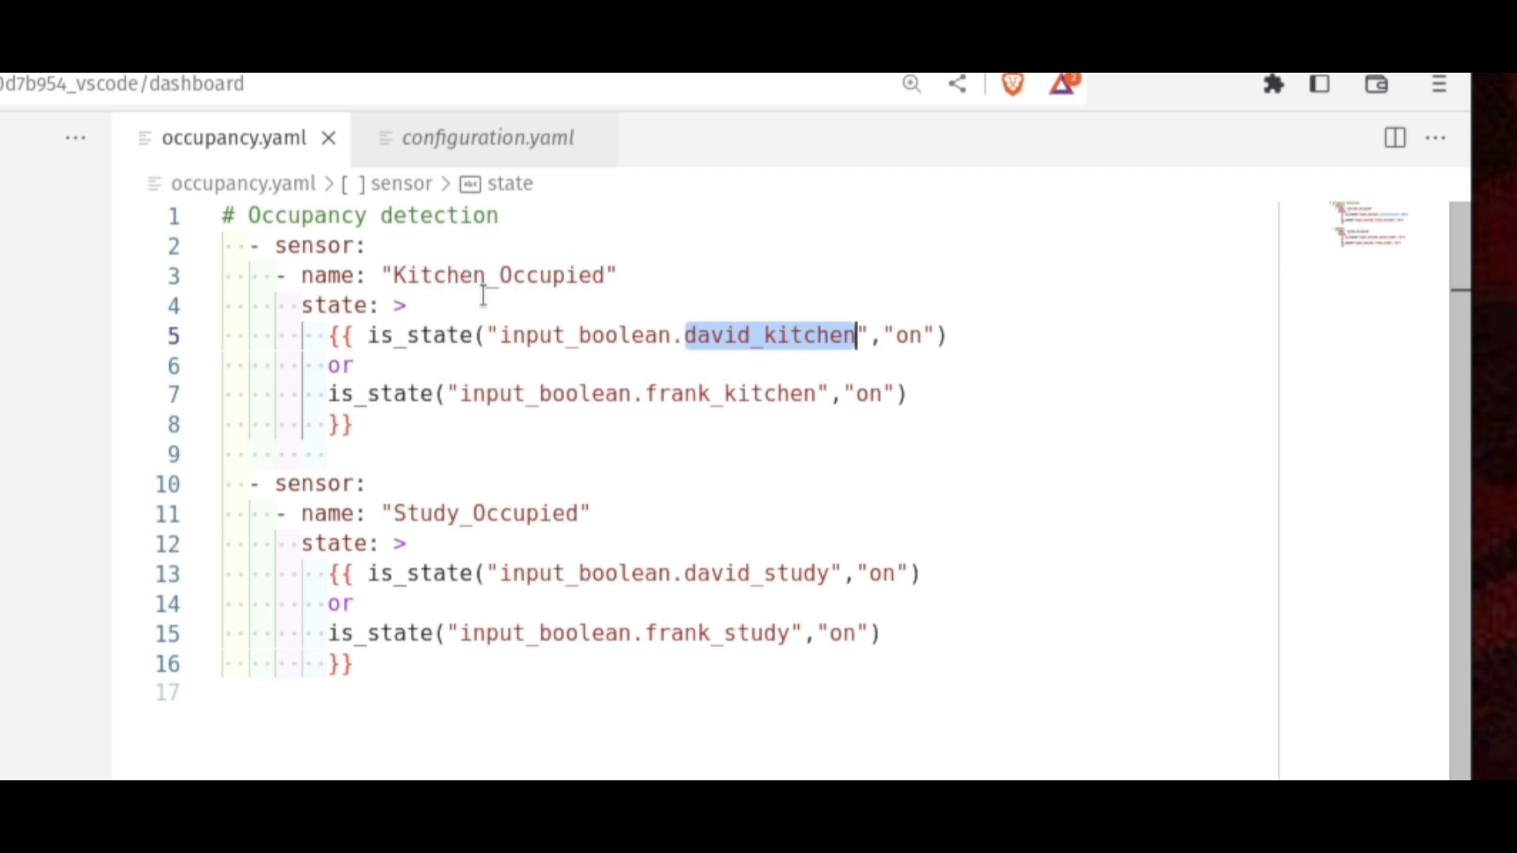
{"action": "left_click", "coordinate": [398, 366]}
{"action": "key", "text": "shift+Home"}
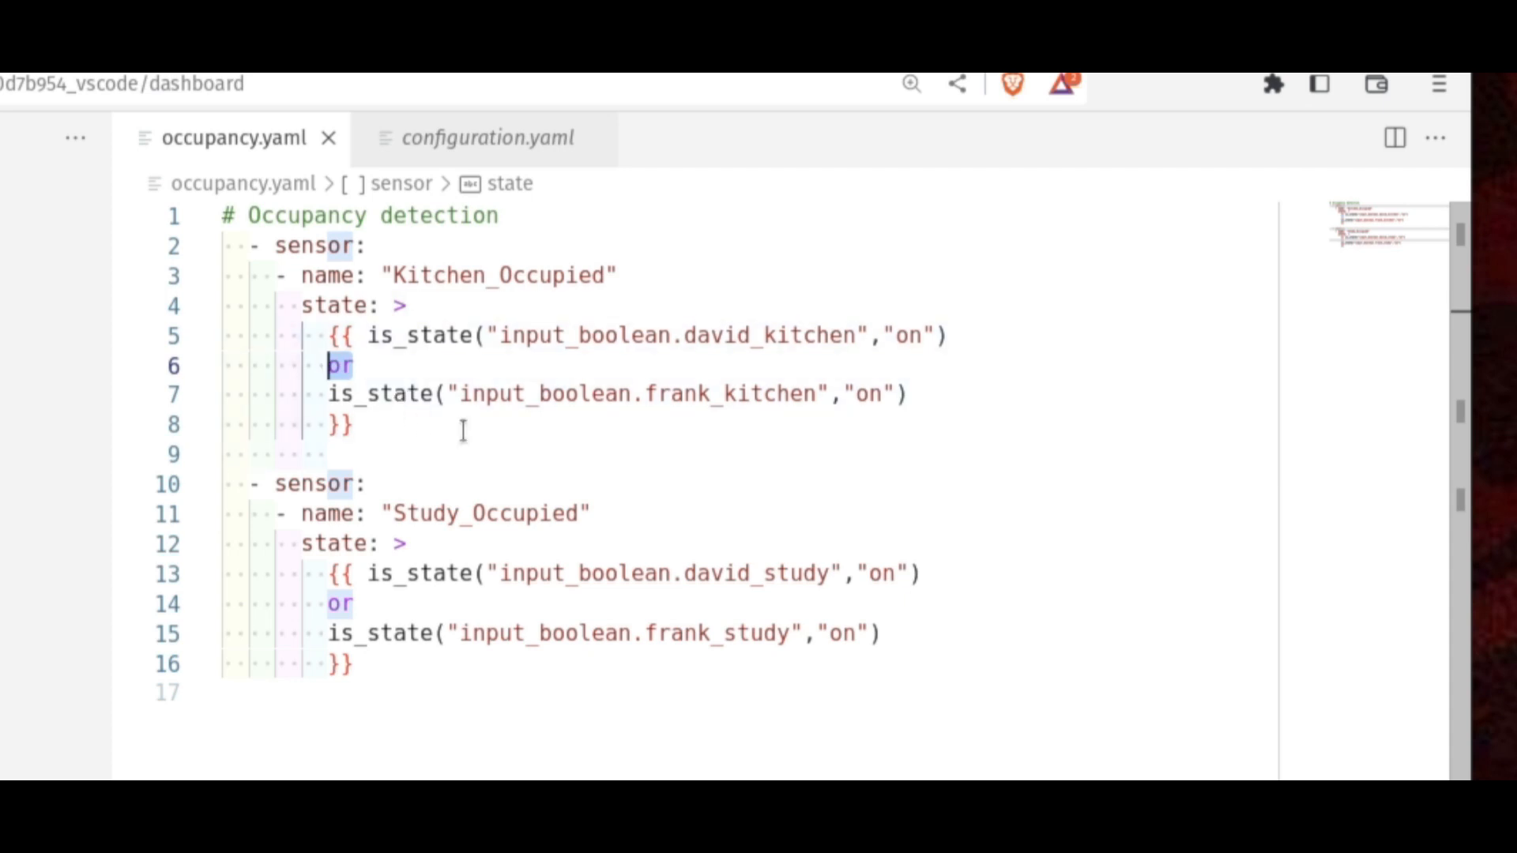
{"action": "mouse_move", "coordinate": [558, 329]}
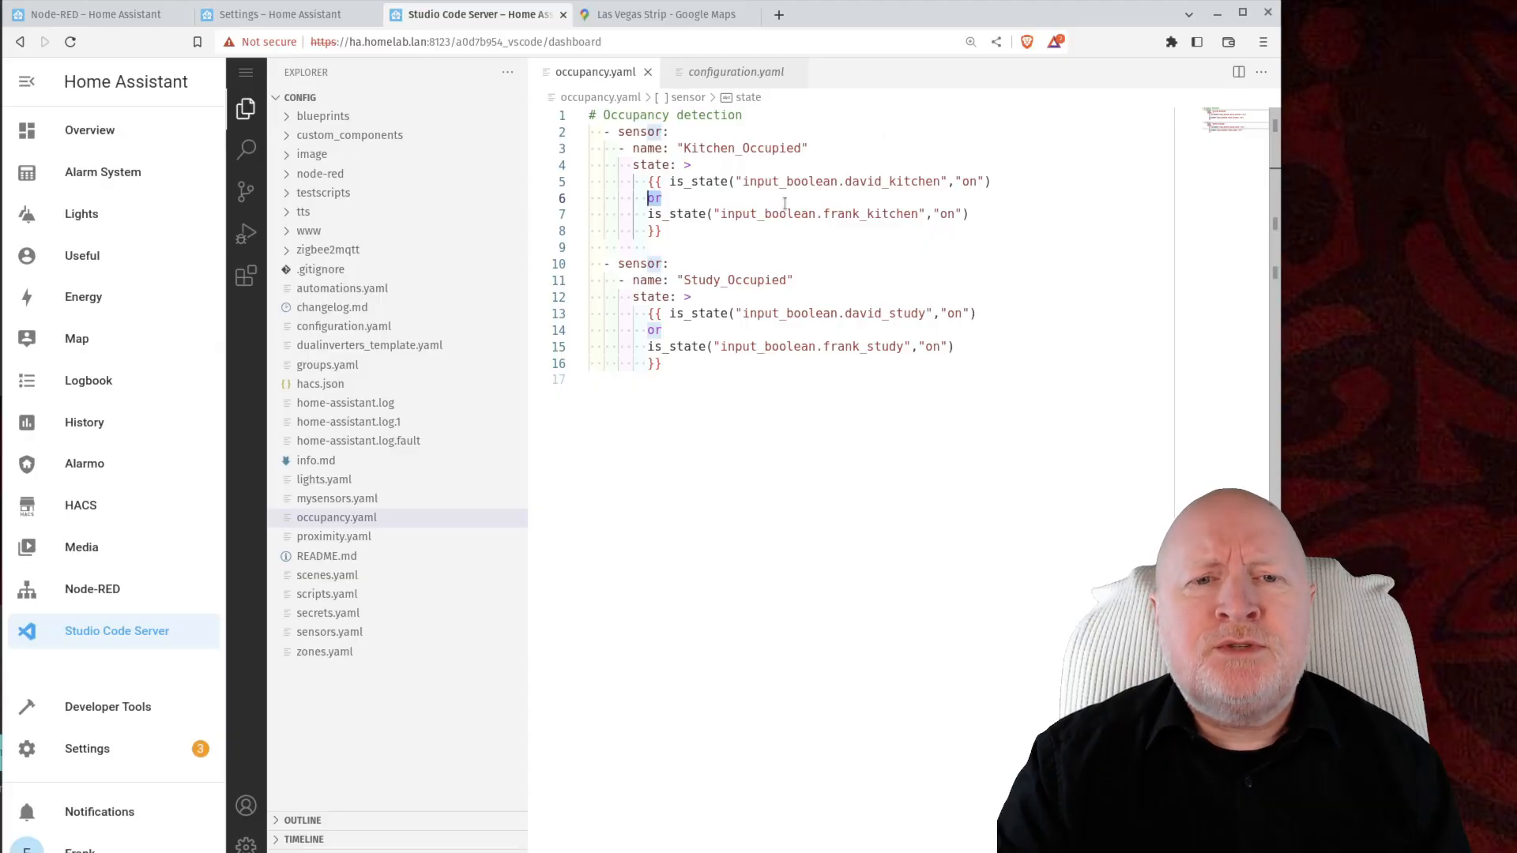
{"action": "mouse_move", "coordinate": [764, 207]}
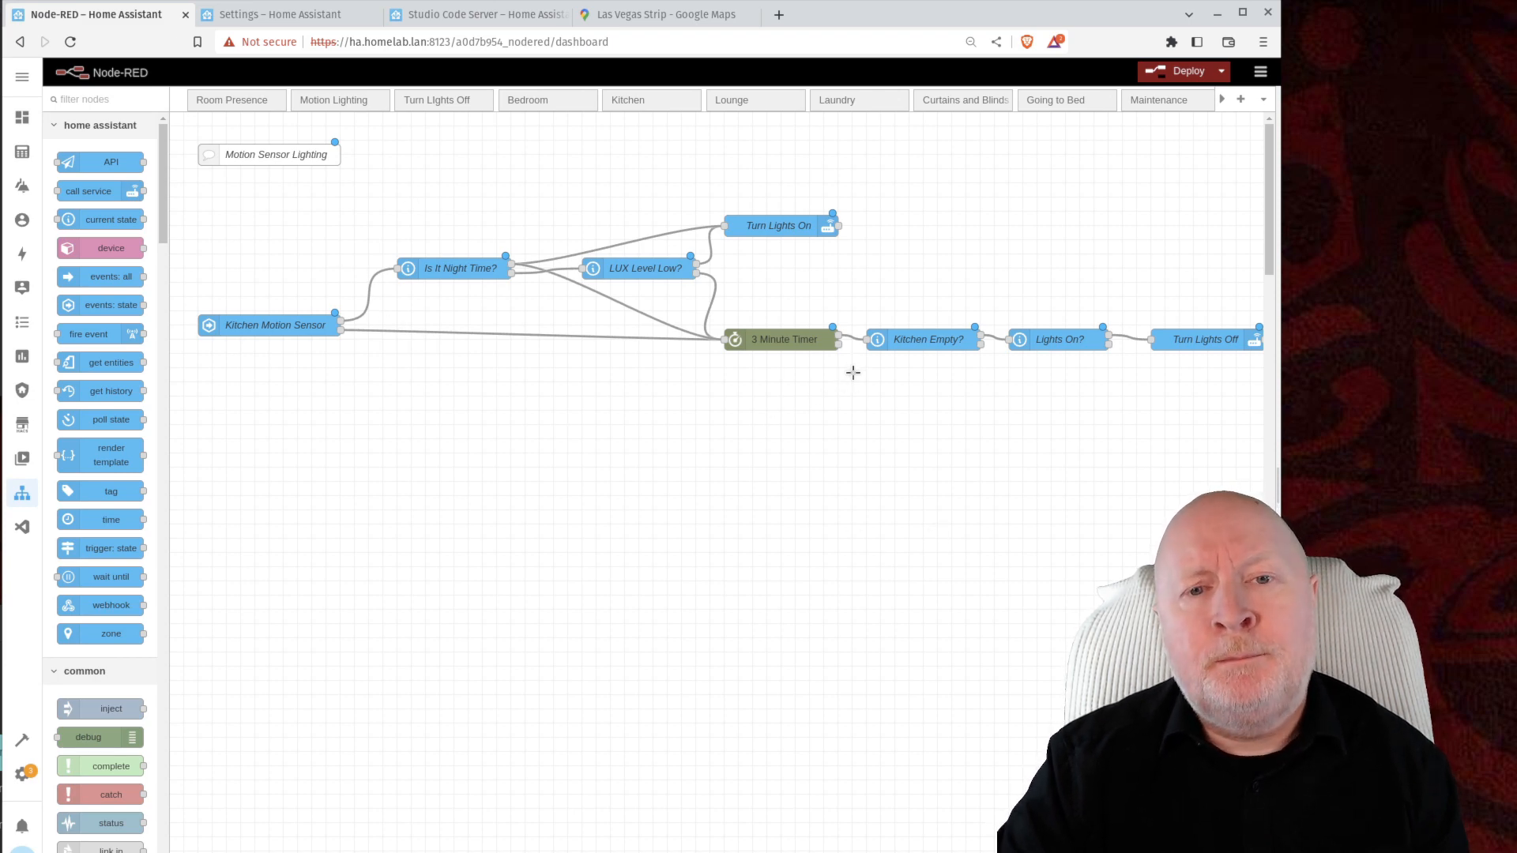
Step: In Node-RED, check the entity and state condition of the Kitchen Empty? node after the 3 Minute Timer without editing it
{"action": "left_click", "coordinate": [921, 346]}
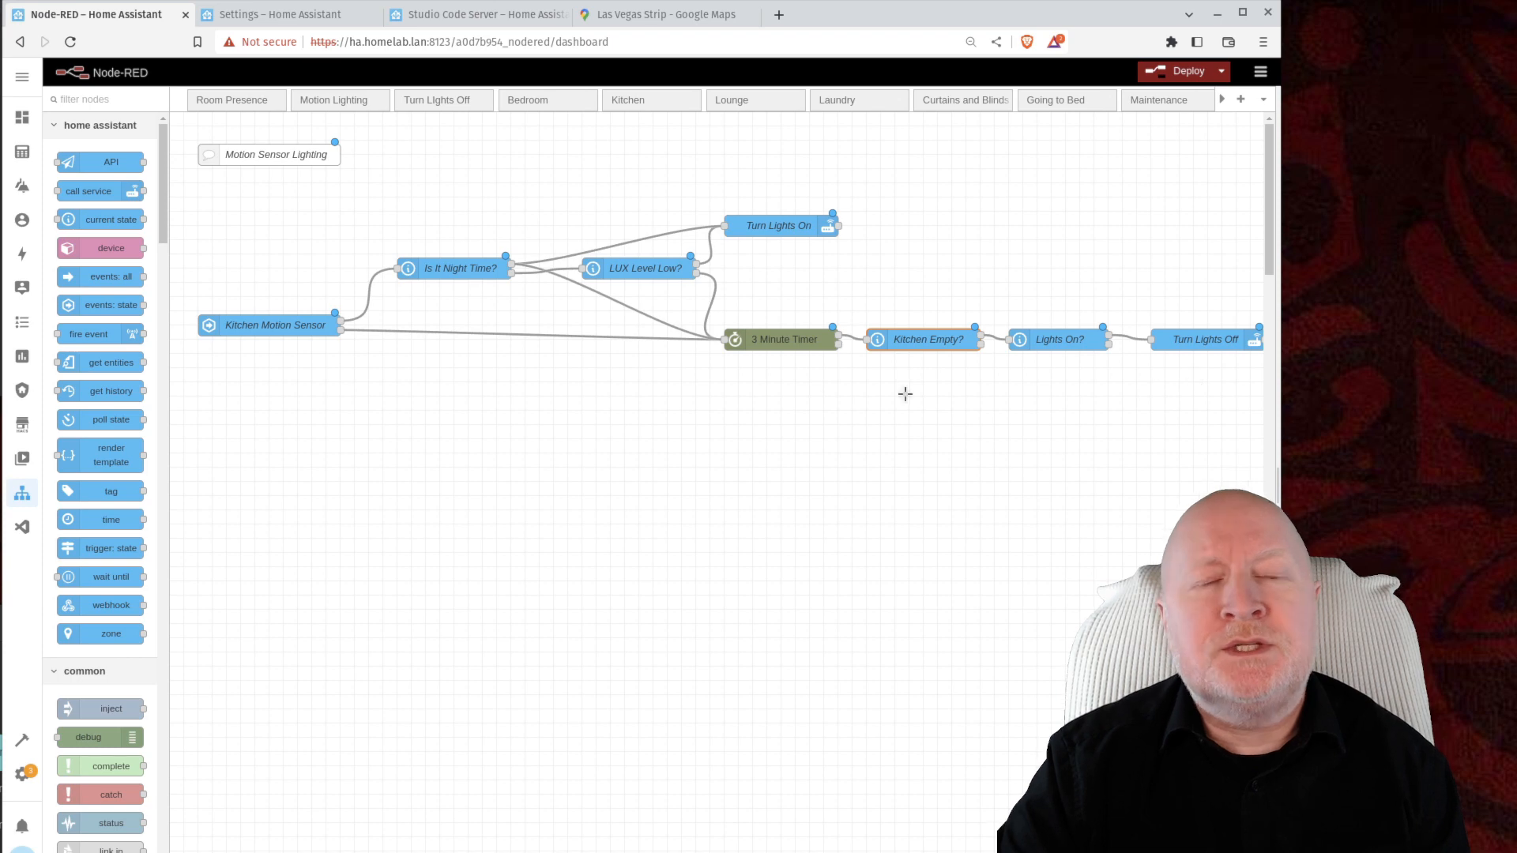
{"action": "left_click", "coordinate": [645, 403]}
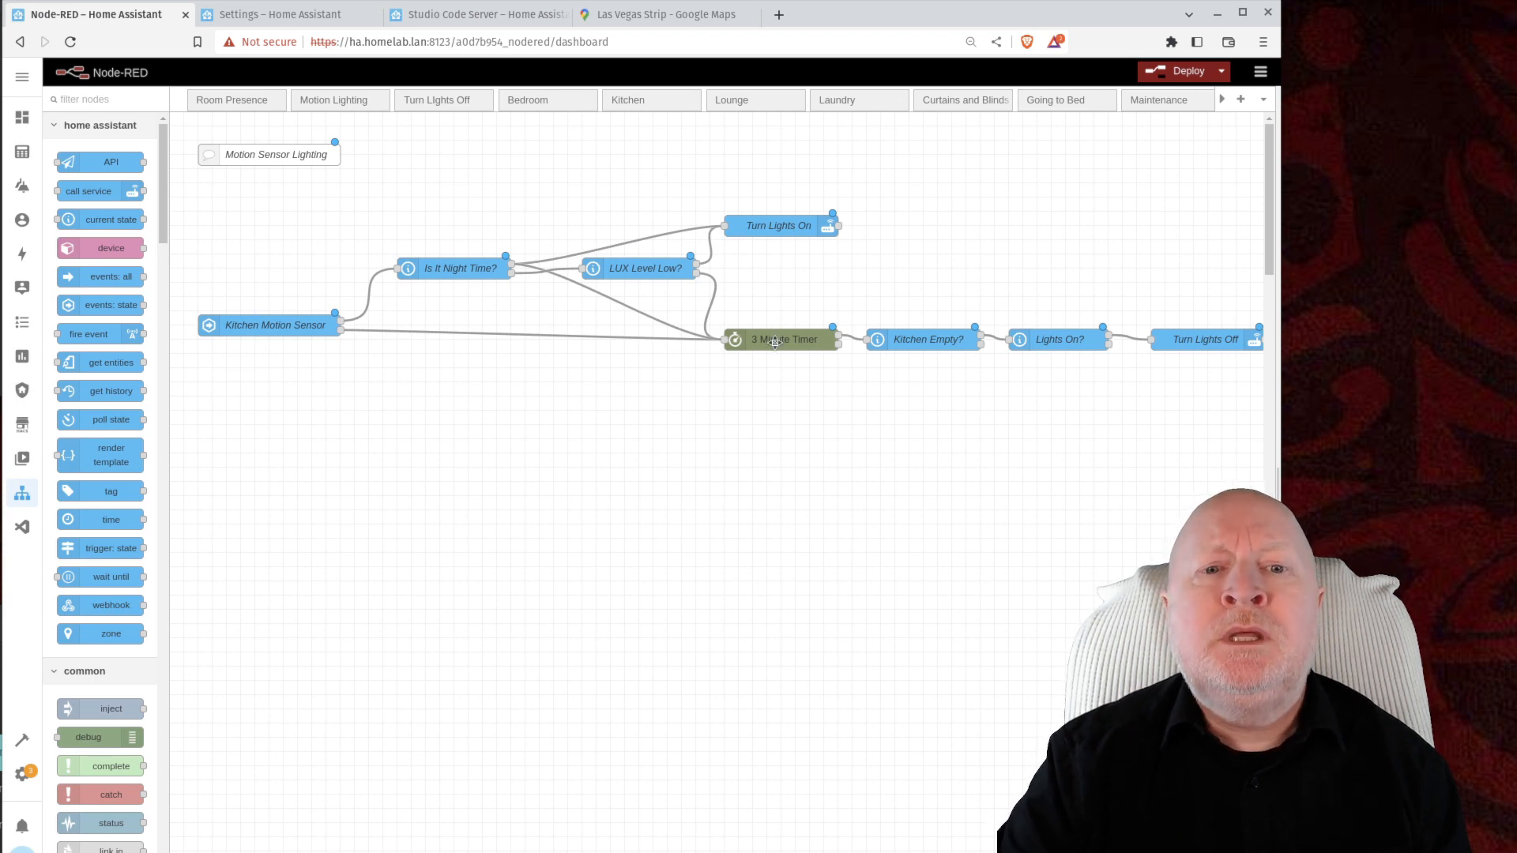
{"action": "double_click", "coordinate": [918, 338]}
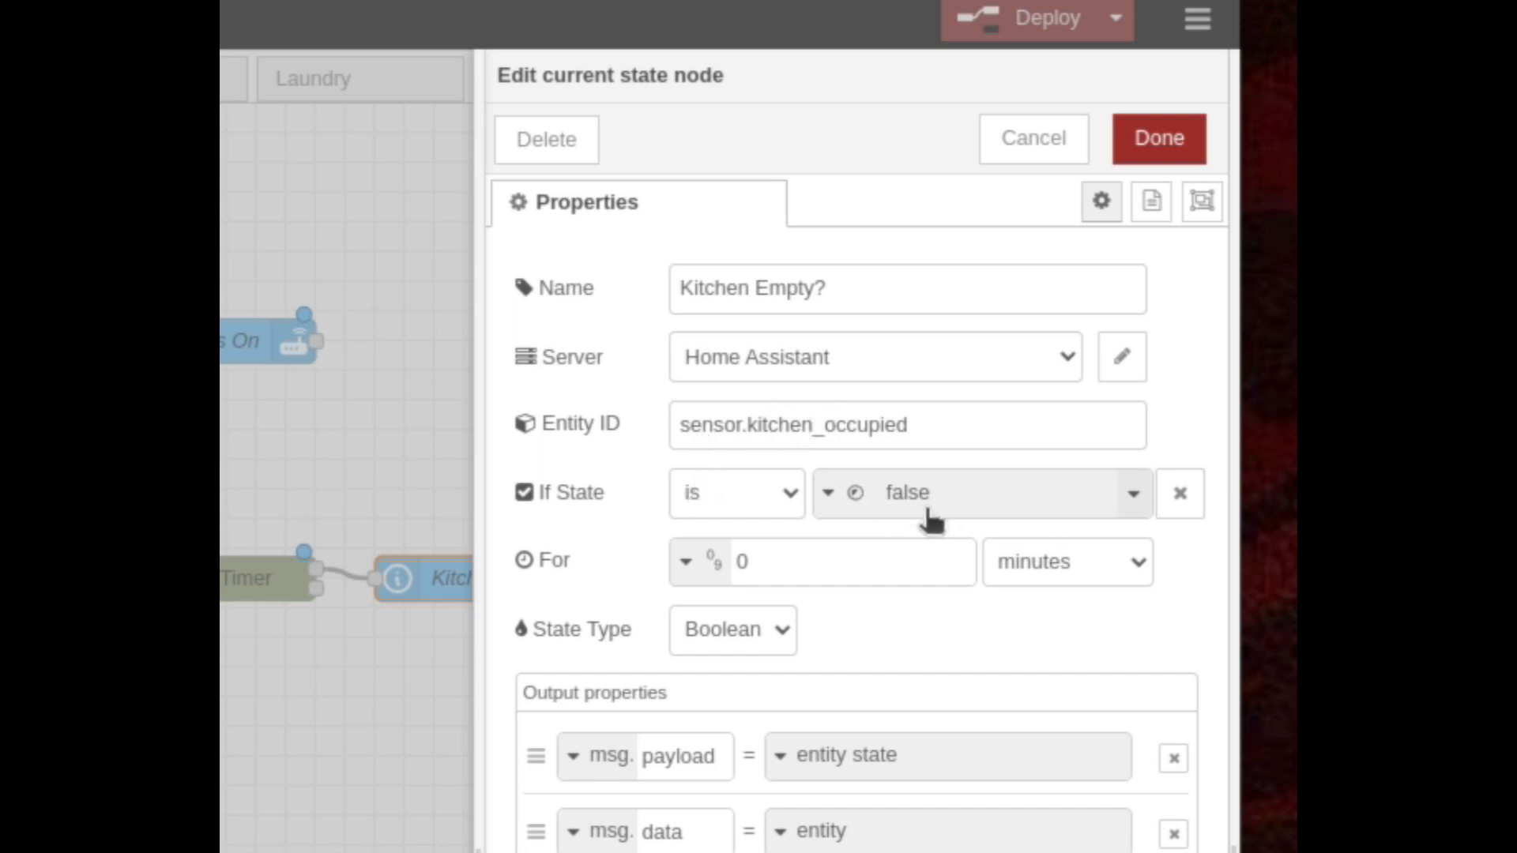
{"action": "left_click", "coordinate": [1035, 148]}
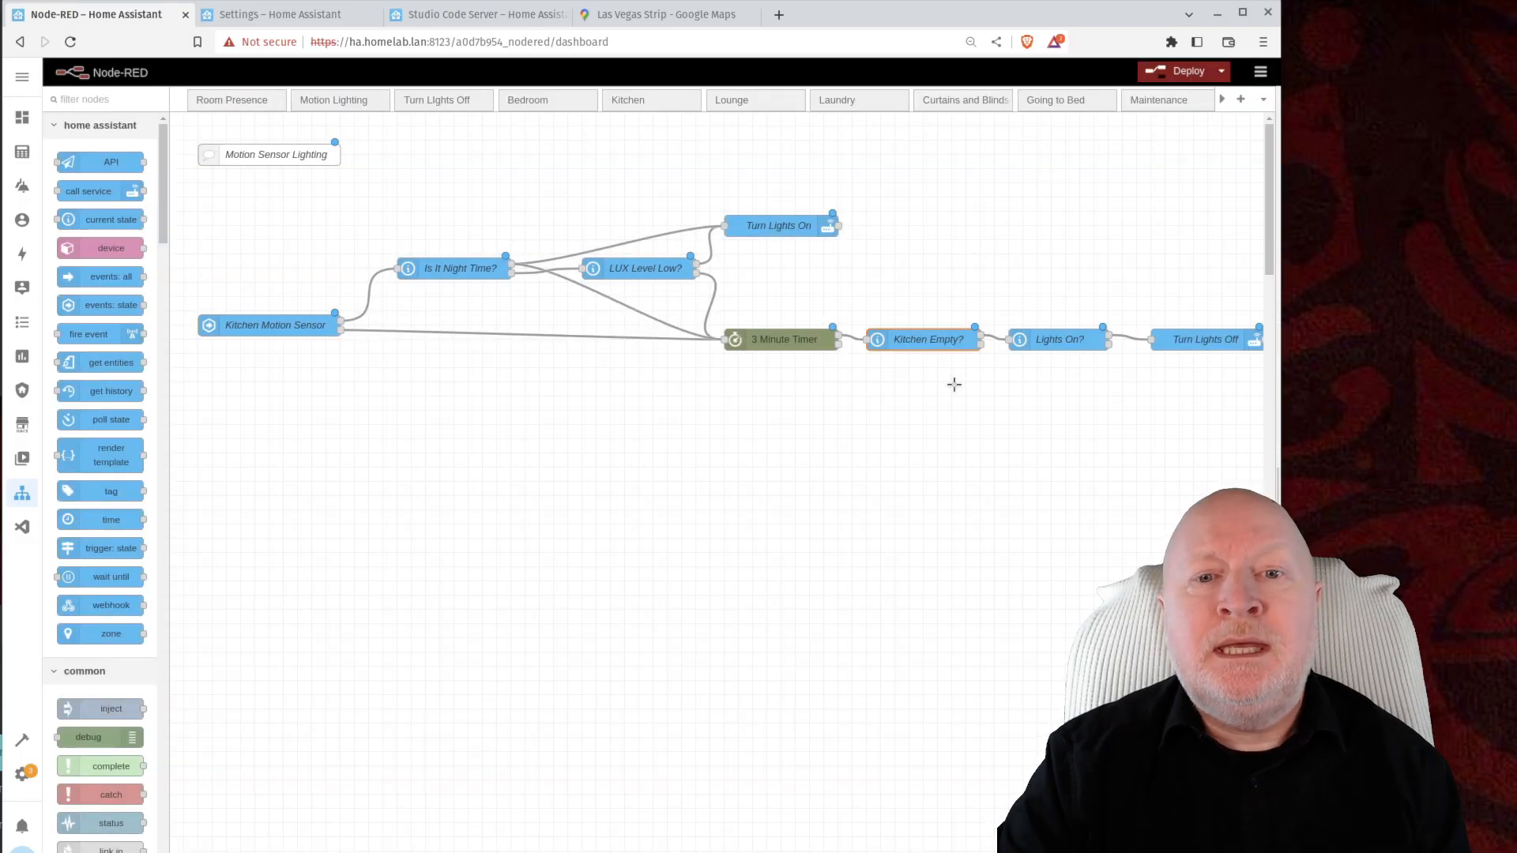
{"action": "left_click", "coordinate": [954, 384]}
Step: Trace the end of the kitchen motion flow through the Lights On? and Turn Lights Off nodes
{"action": "left_click", "coordinate": [1068, 340]}
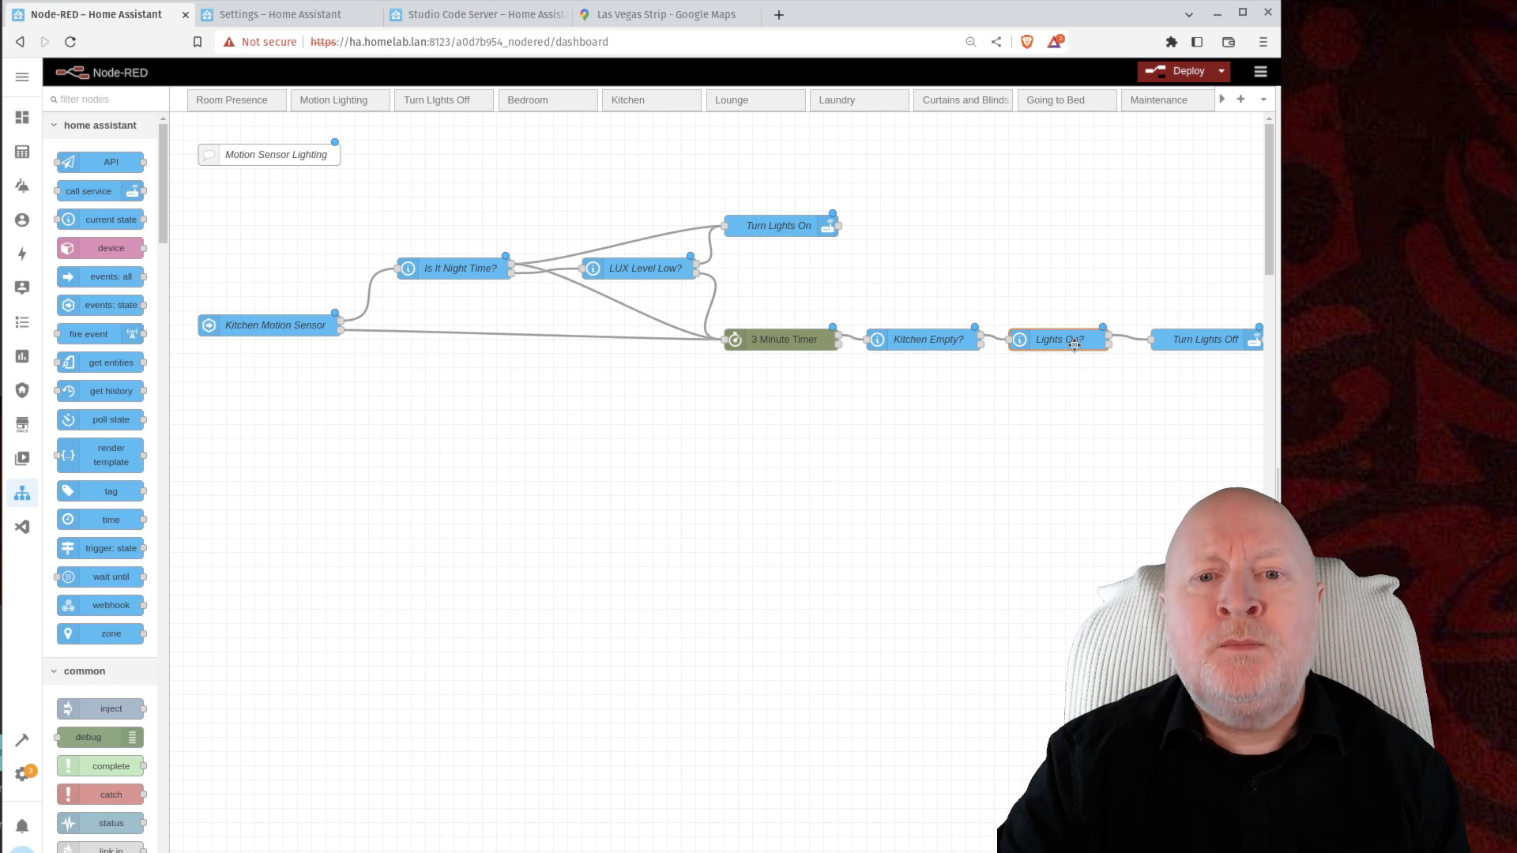
{"action": "left_click", "coordinate": [1196, 338]}
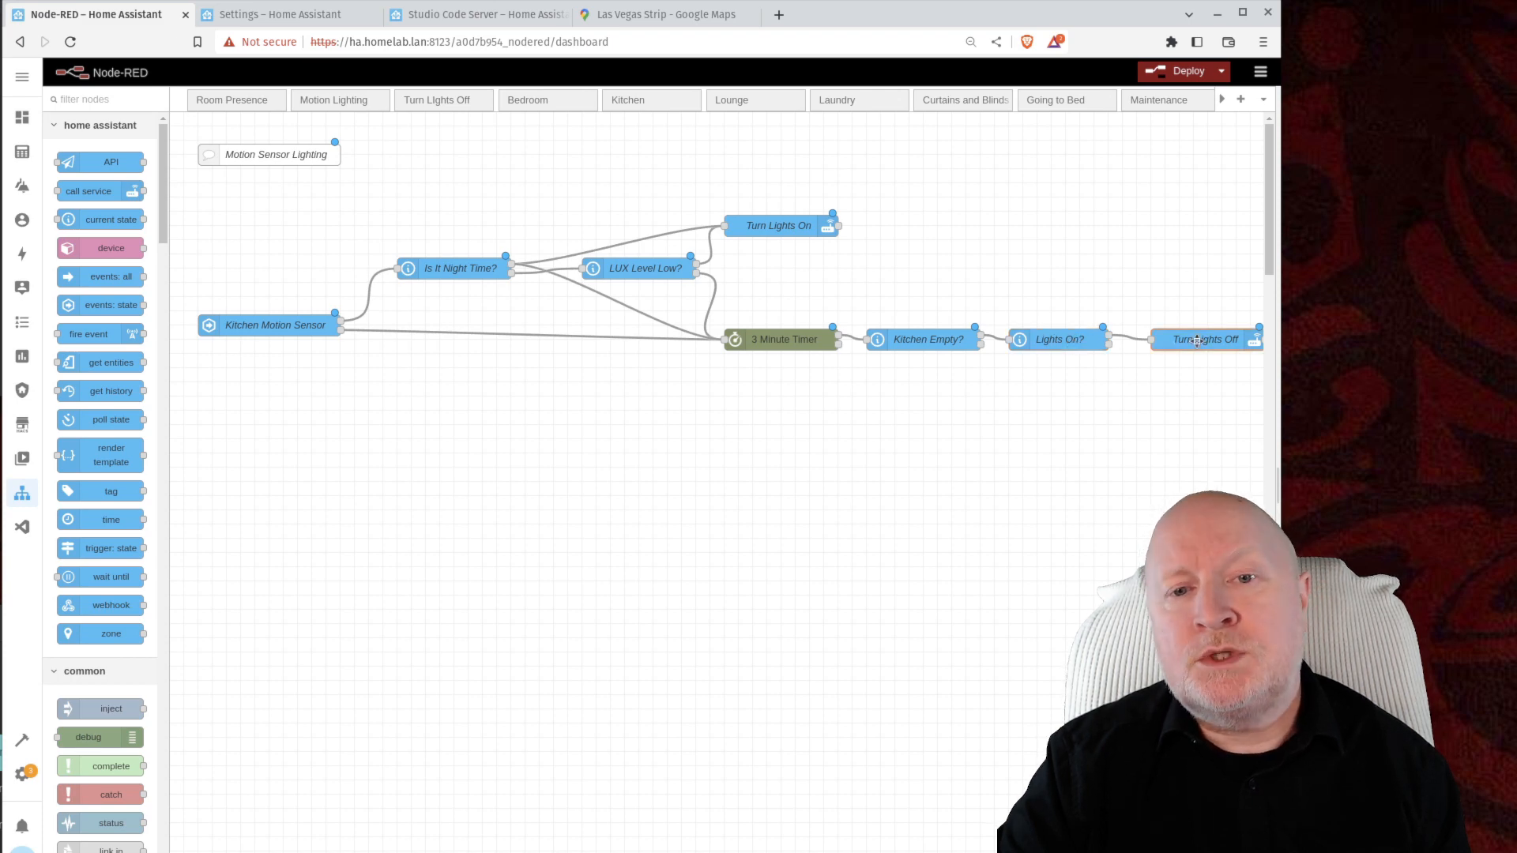
{"action": "left_click", "coordinate": [795, 410]}
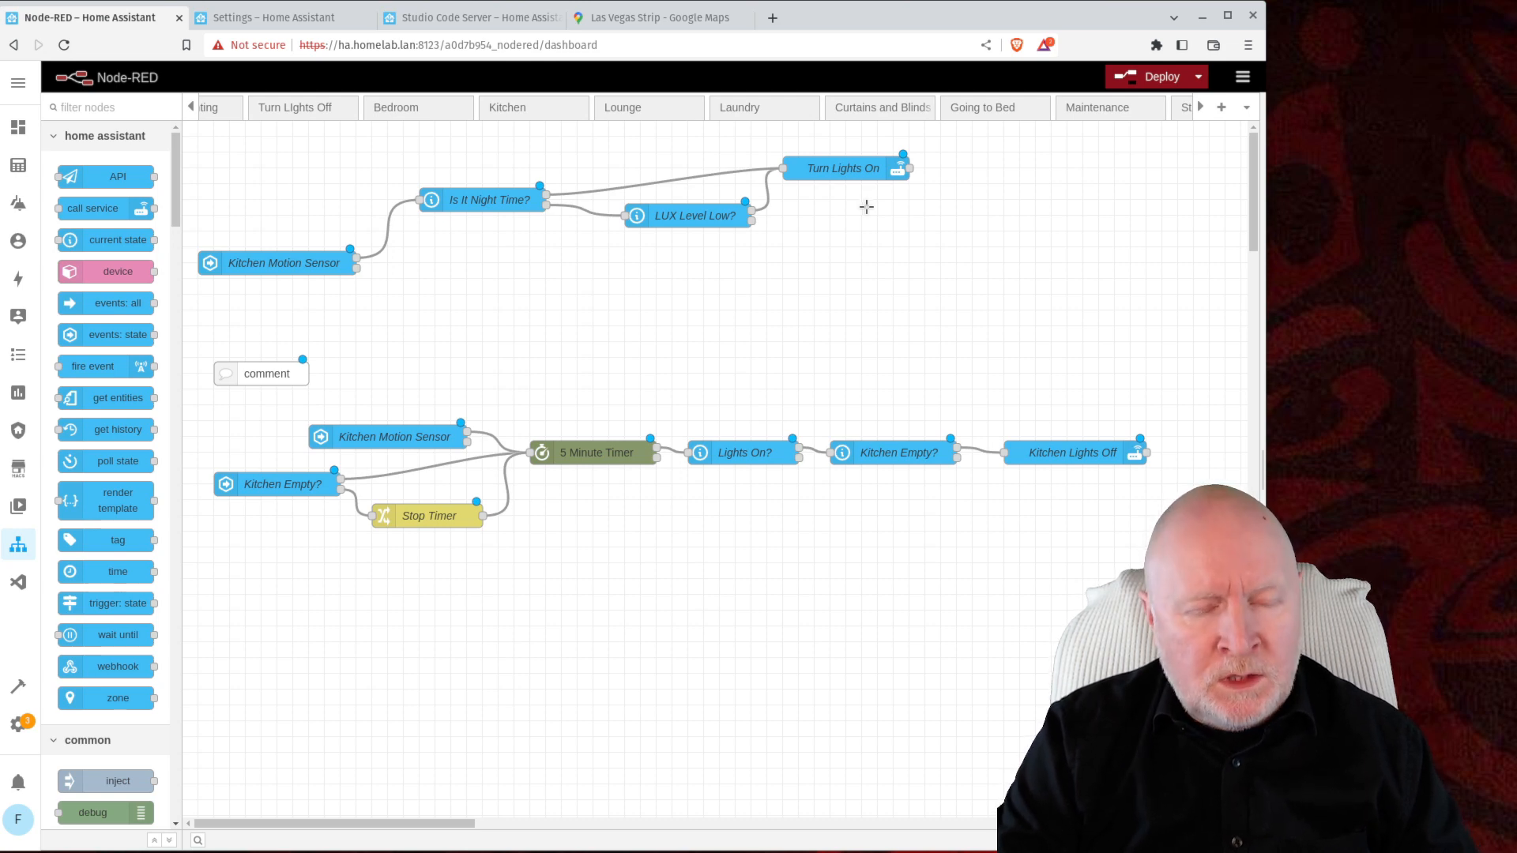
Step: Paste the copied kitchen motion lighting flow below the 5 Minute Timer flow for comparison and delete the pasted nodes
{"action": "key", "text": "ctrl+v"}
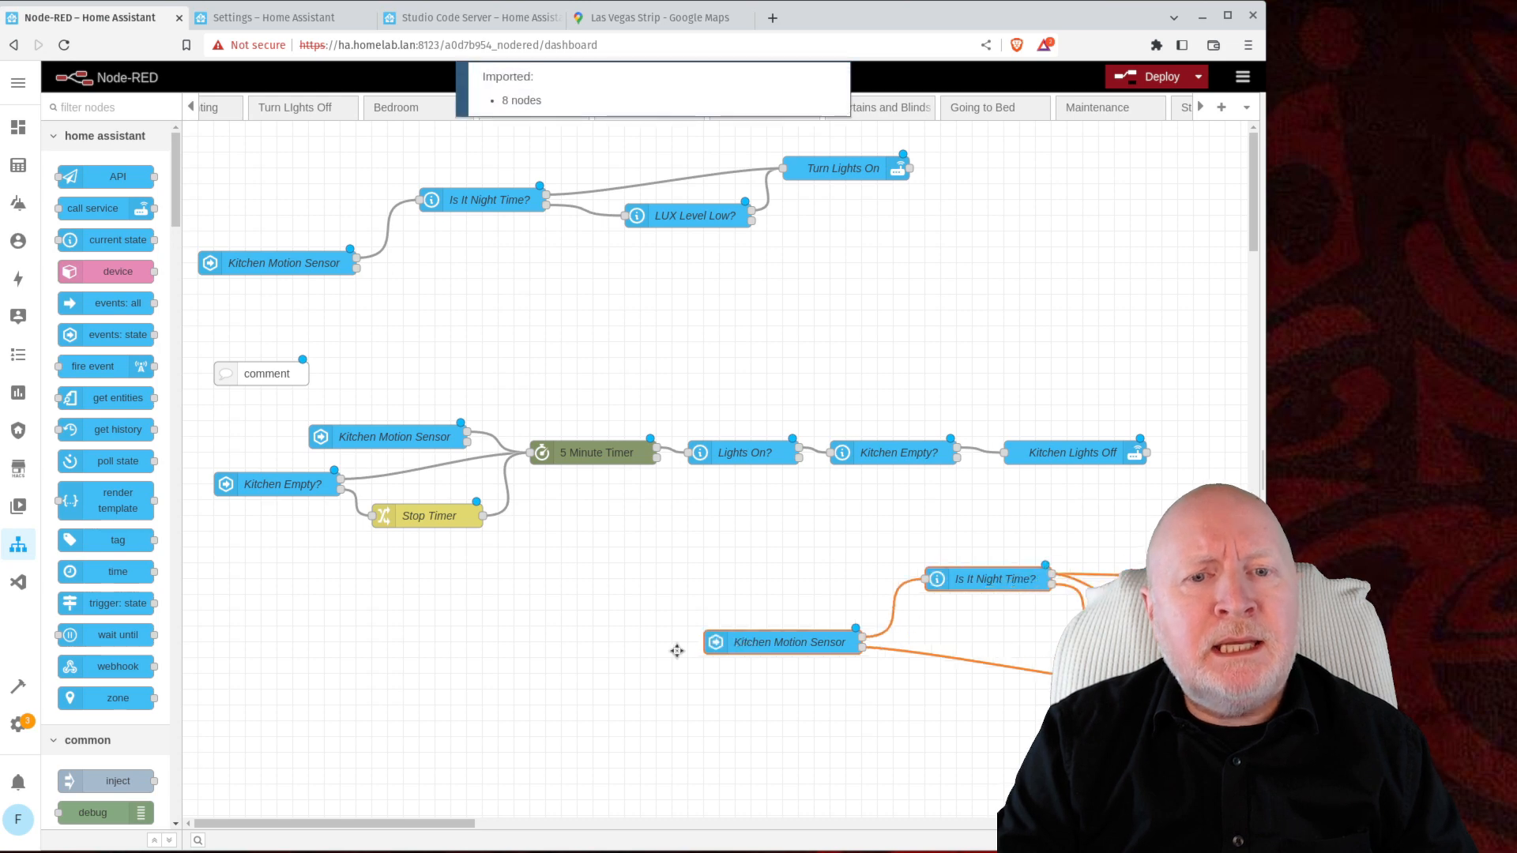
{"action": "left_click", "coordinate": [250, 647]}
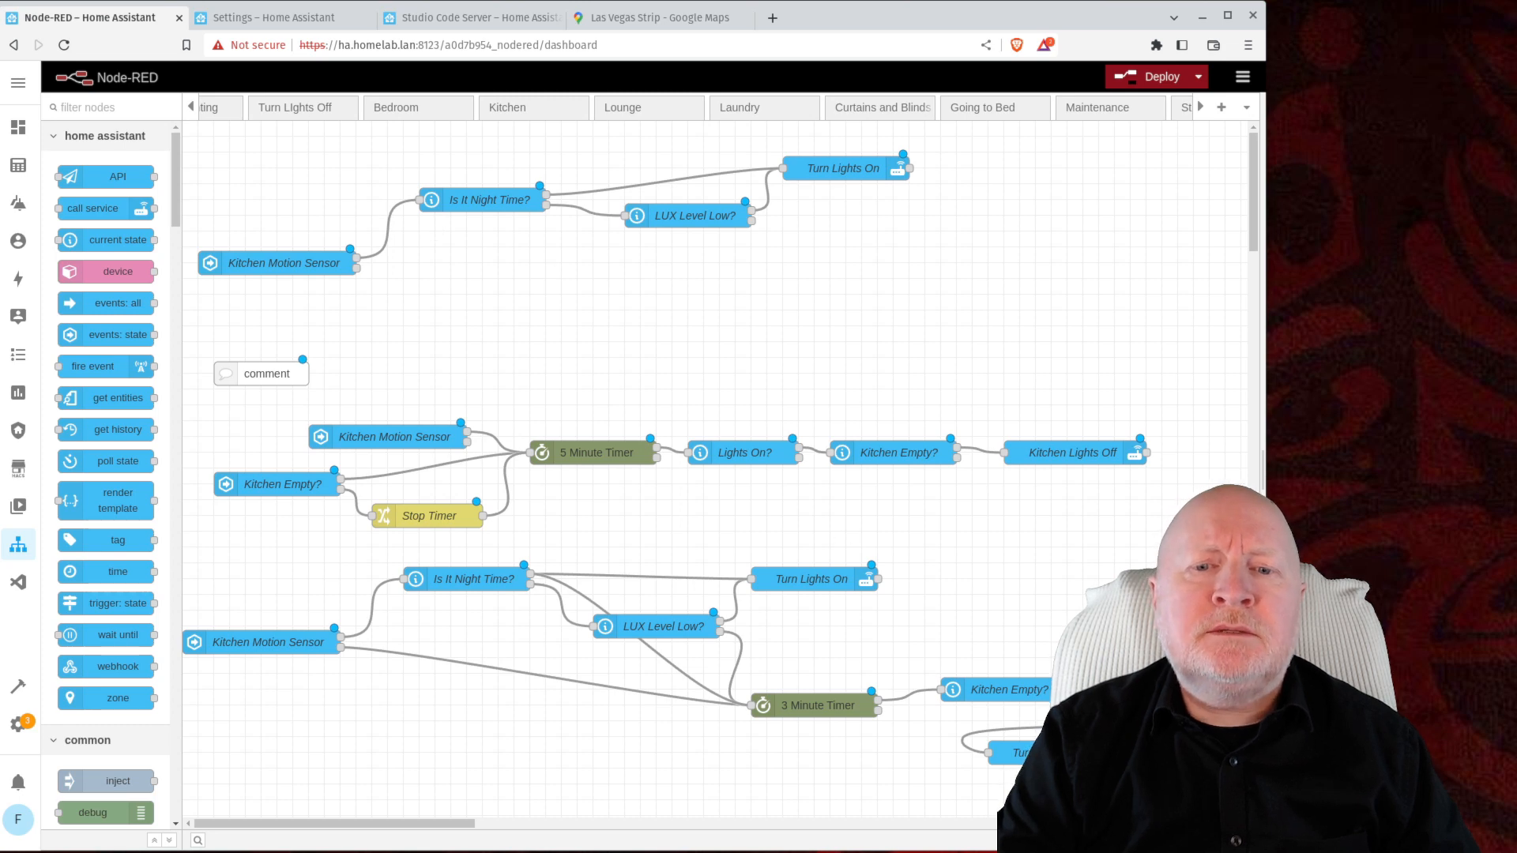
{"action": "left_click_drag", "start_coordinate": [1161, 800], "coordinate": [187, 543]}
{"action": "key", "text": "Delete"}
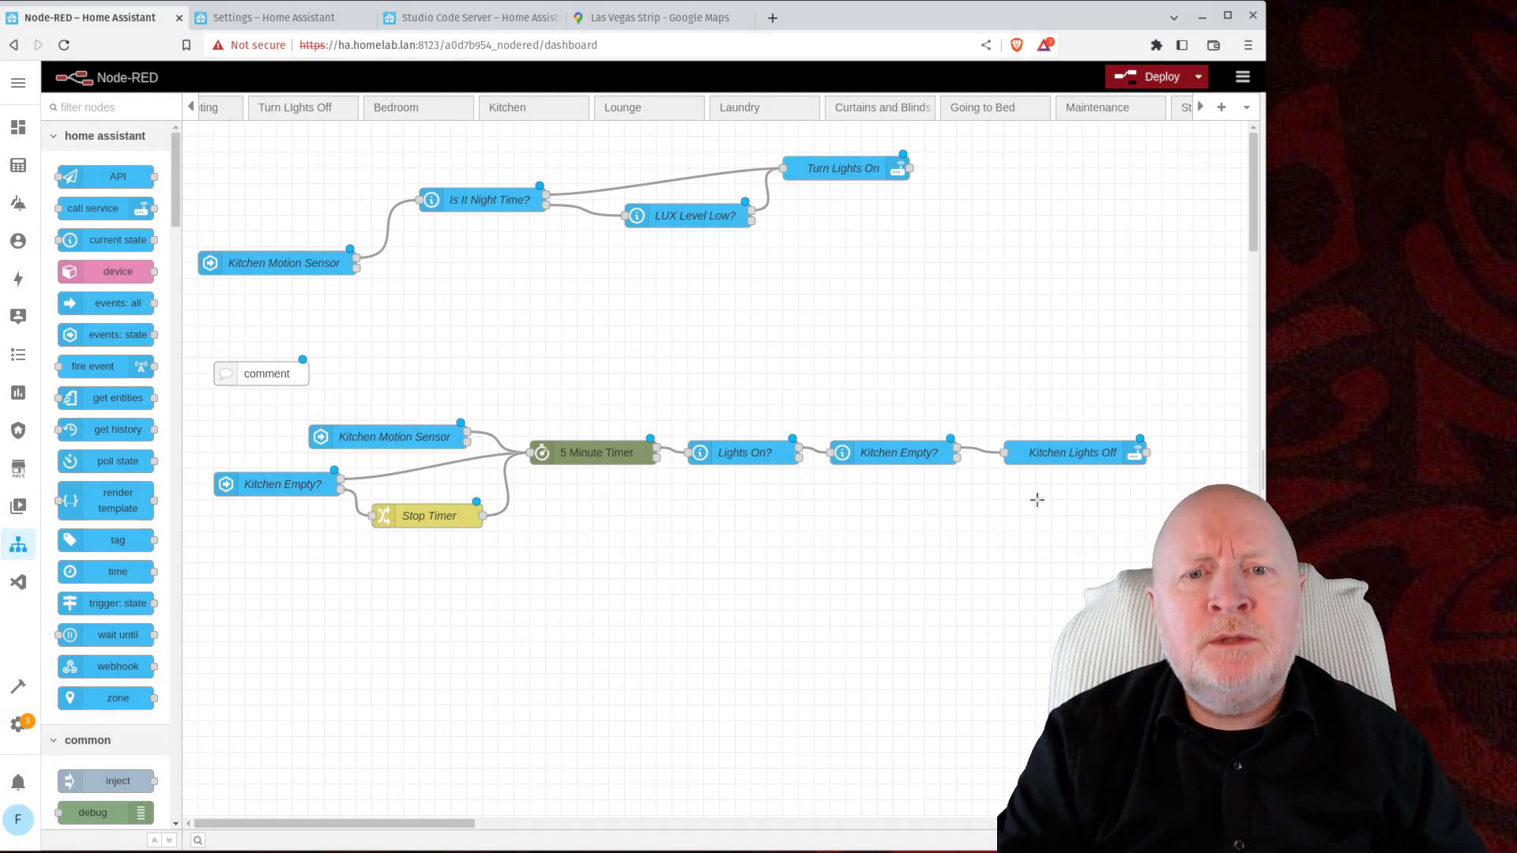
Step: Review the Kitchen Empty? and Kitchen Motion Sensor trigger nodes feeding the 5 Minute Timer, leaving their settings as they are
{"action": "double_click", "coordinate": [280, 484]}
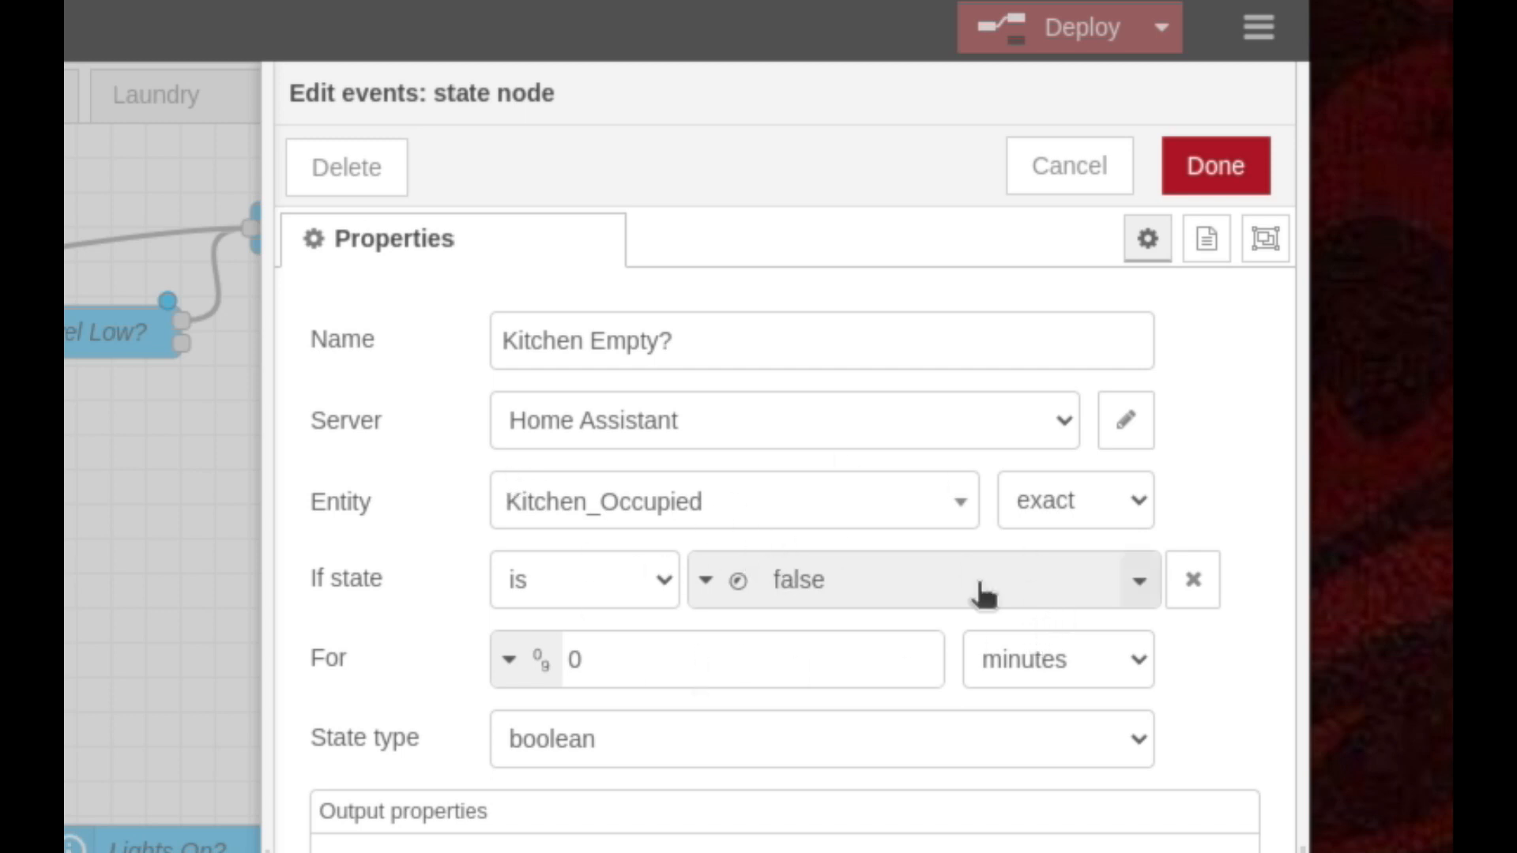
{"action": "left_click", "coordinate": [1075, 183]}
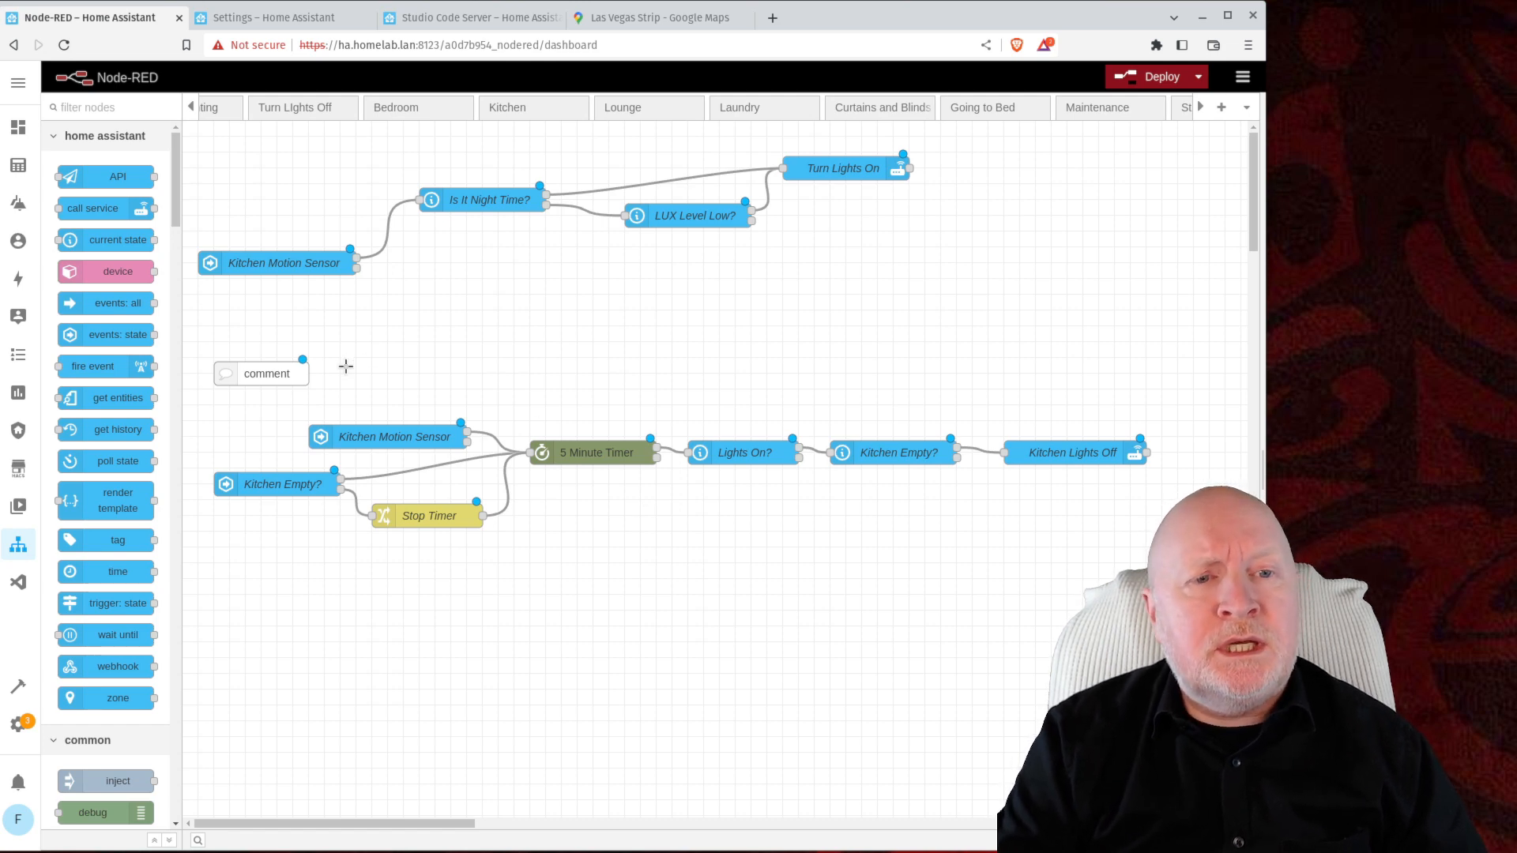
{"action": "double_click", "coordinate": [405, 436]}
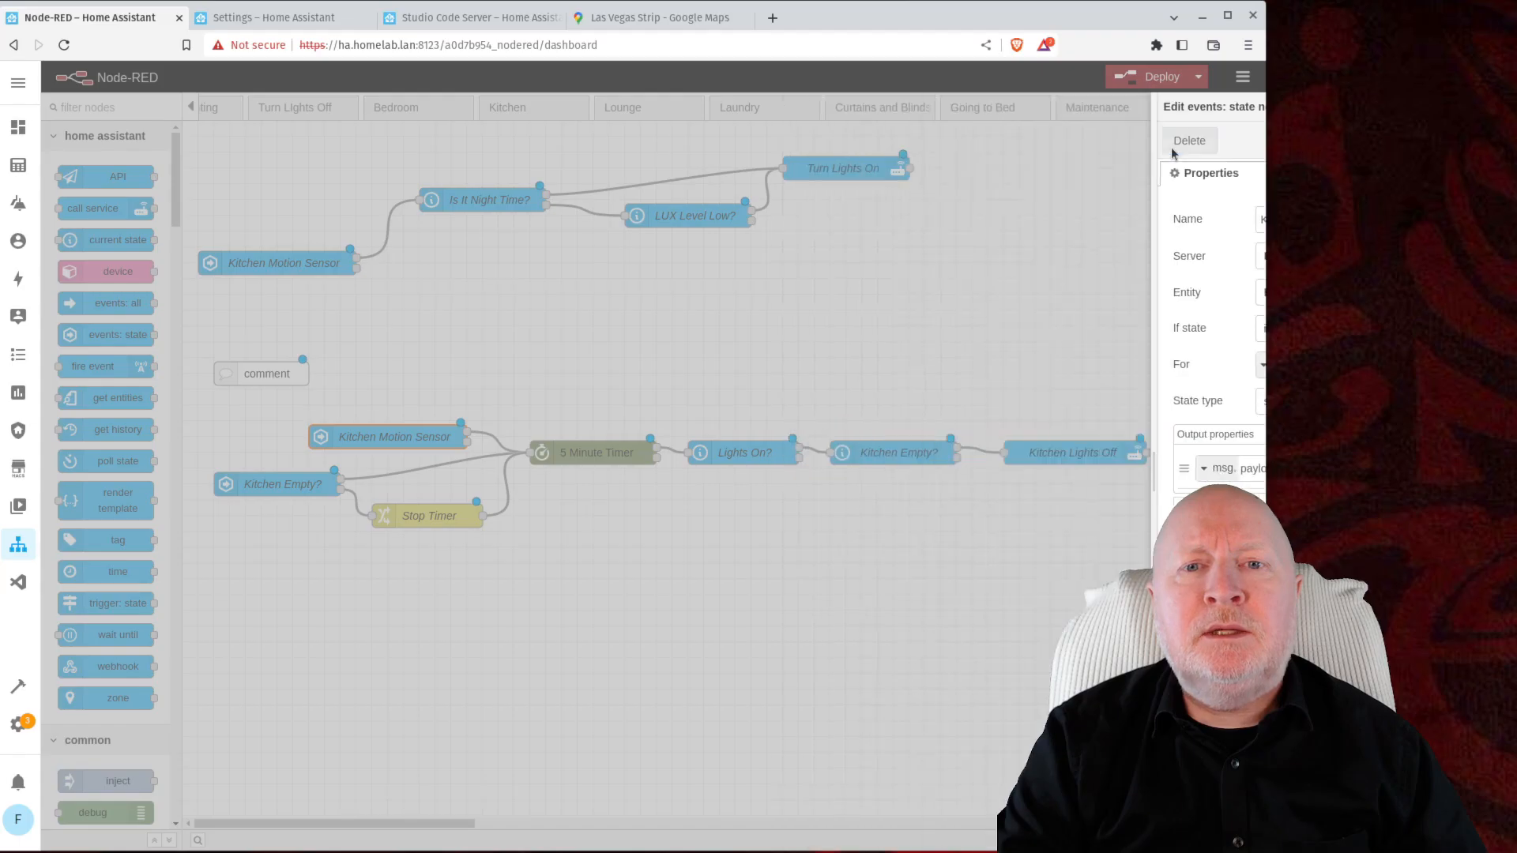
{"action": "left_click", "coordinate": [613, 357]}
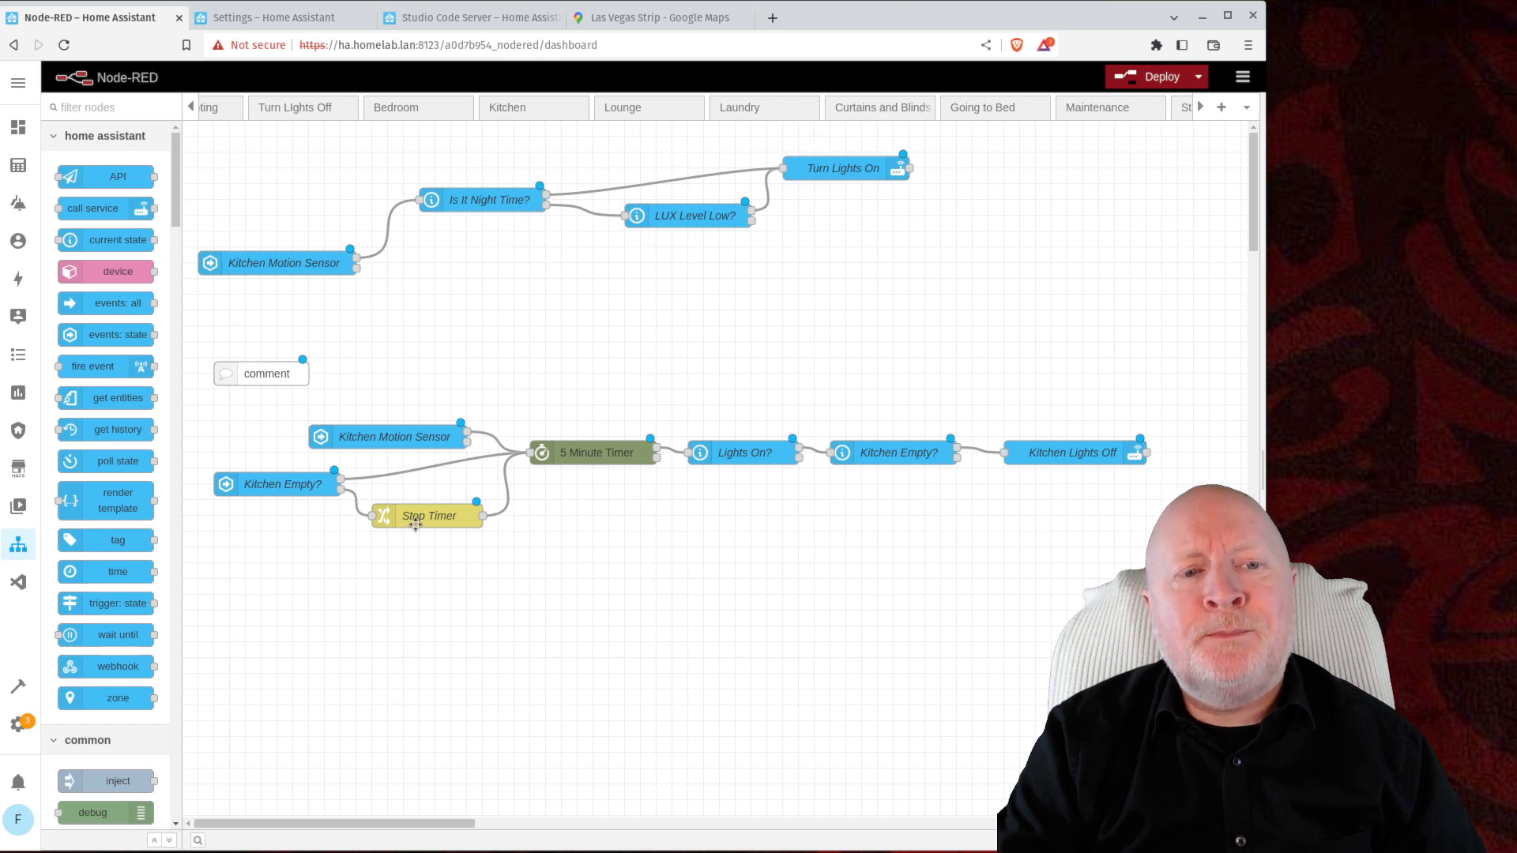
{"action": "double_click", "coordinate": [289, 484]}
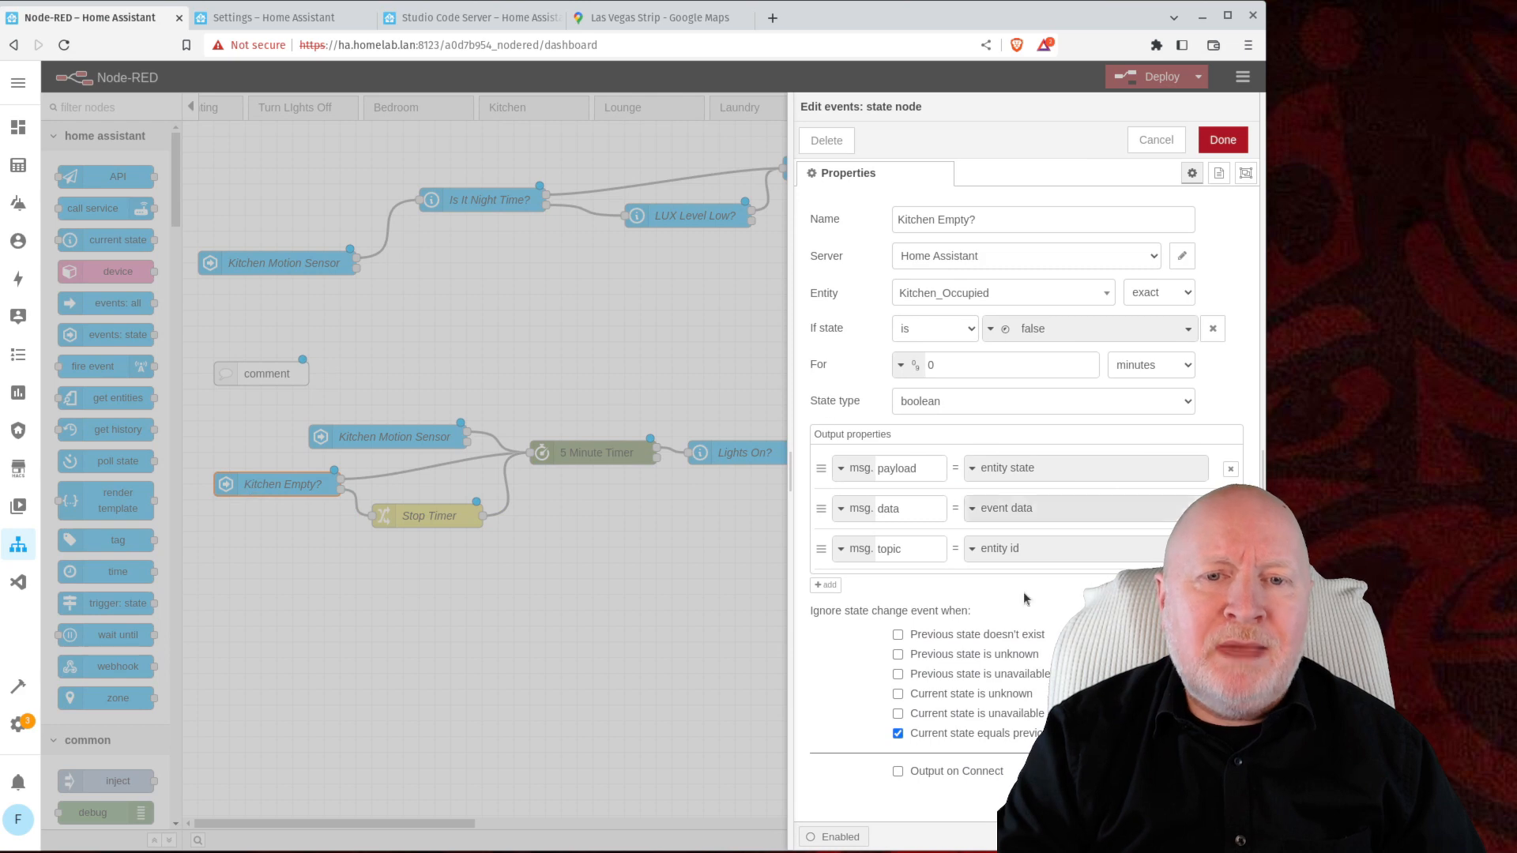
{"action": "left_click", "coordinate": [1155, 140]}
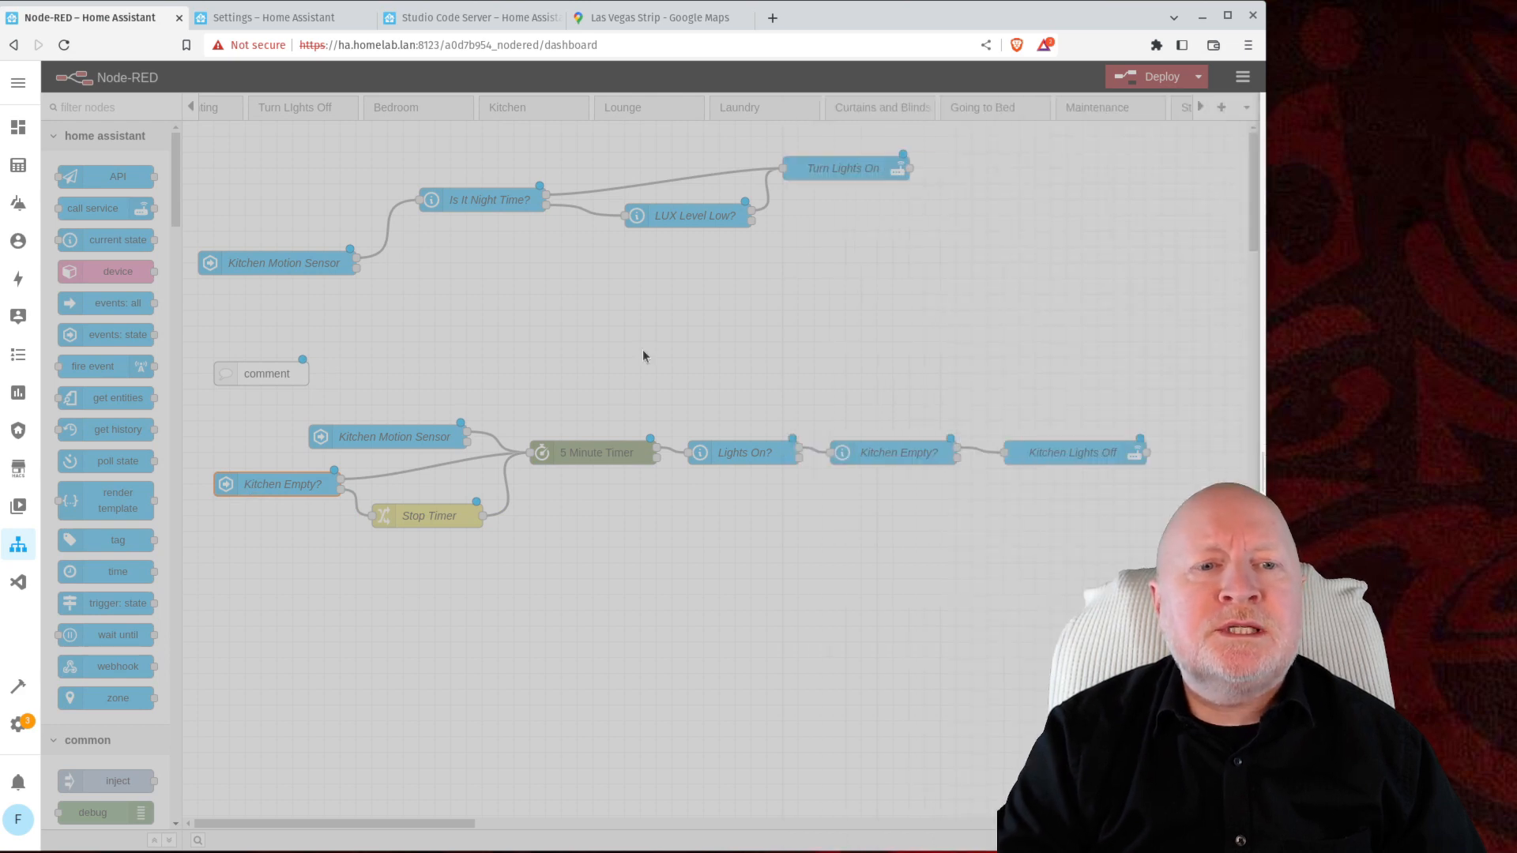
{"action": "left_click", "coordinate": [699, 351]}
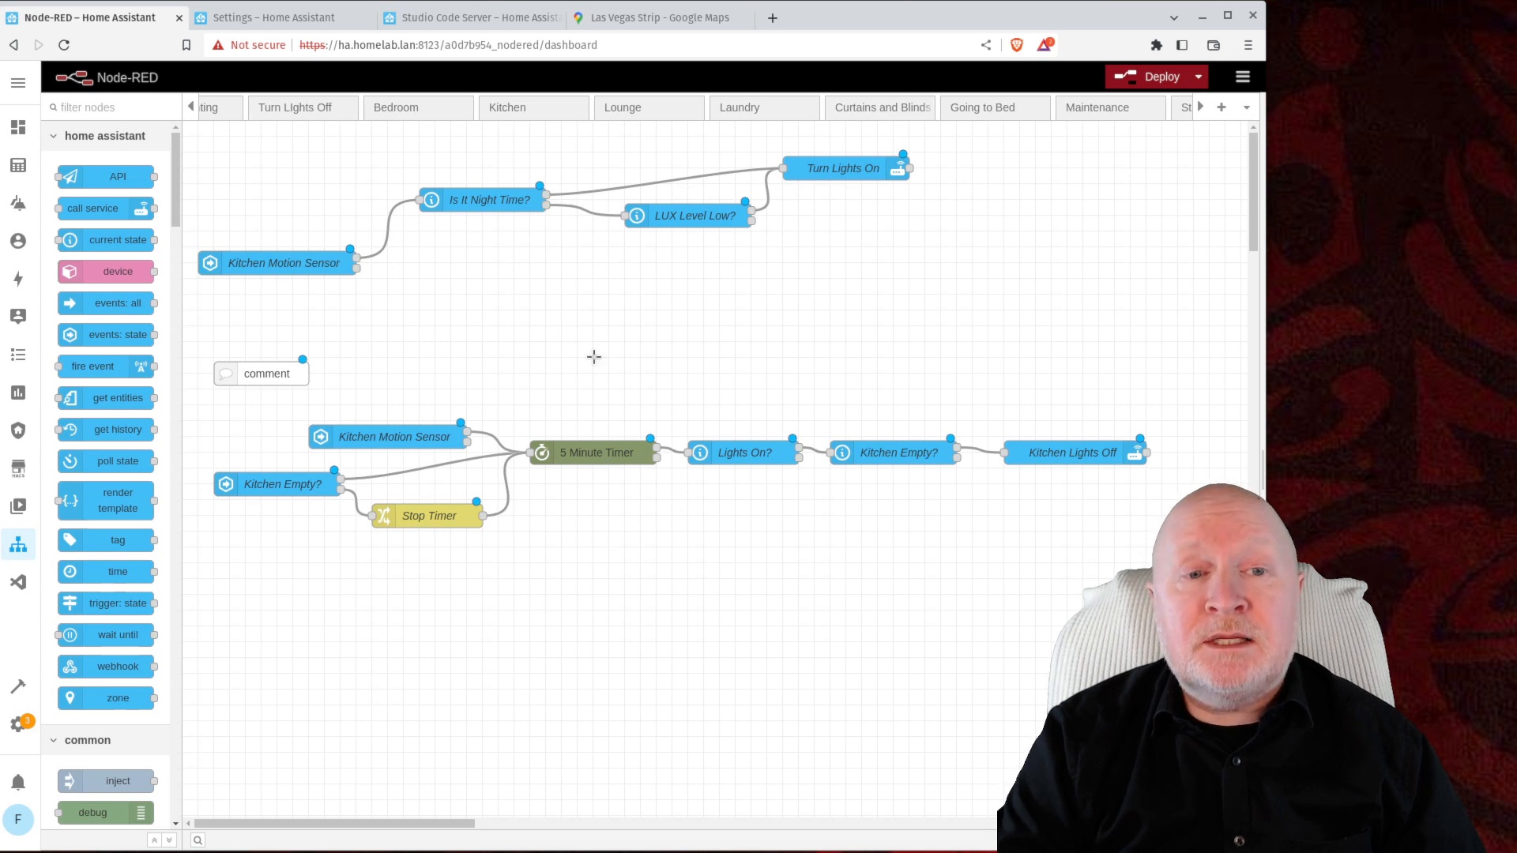
Step: Check the payload rule of the Stop Timer change node without changing it
{"action": "left_click", "coordinate": [448, 515]}
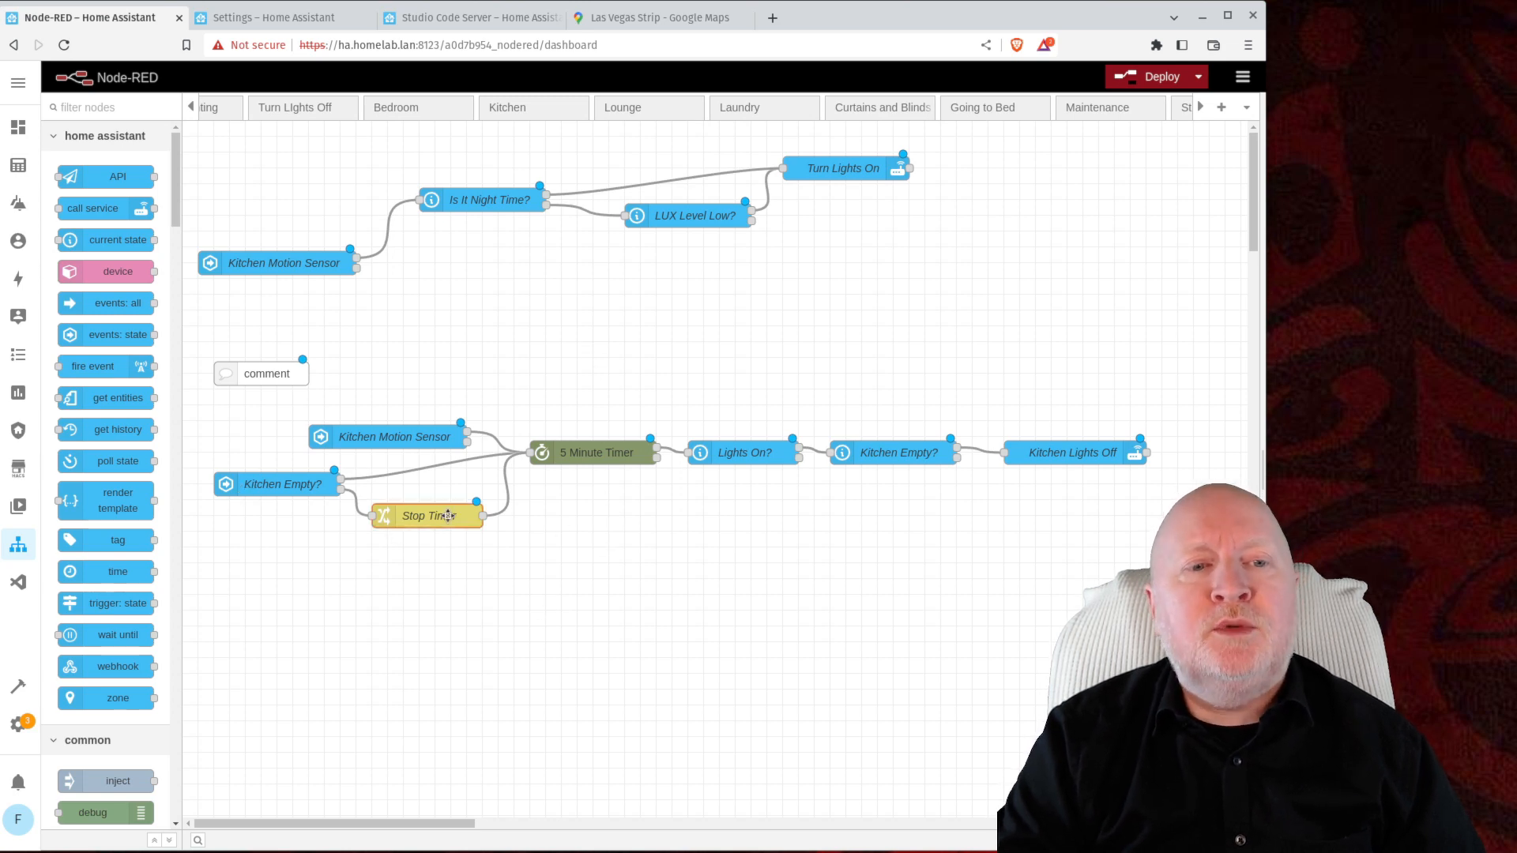
{"action": "double_click", "coordinate": [448, 515]}
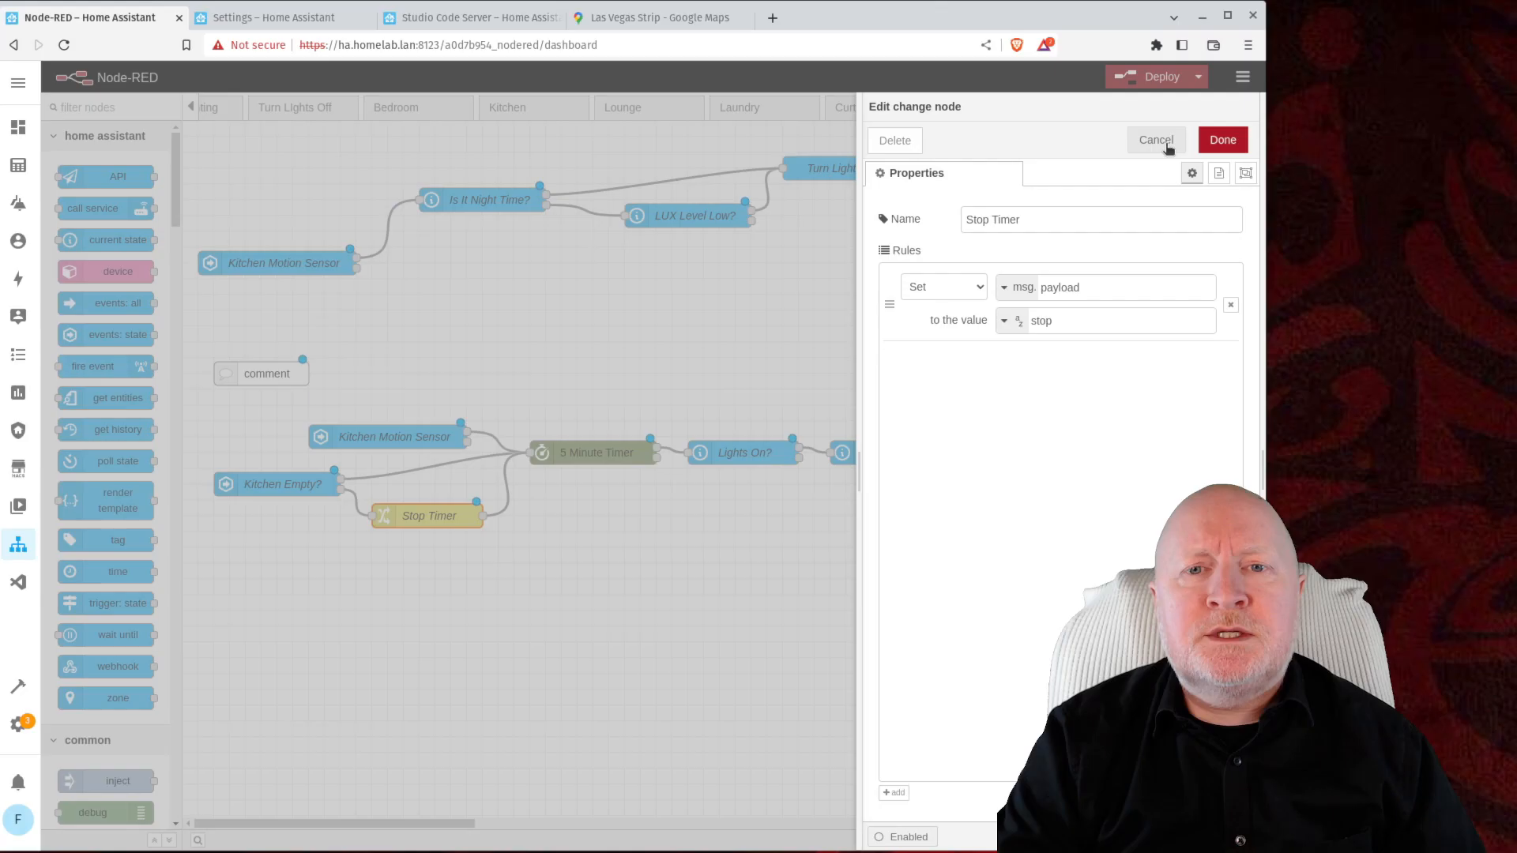
{"action": "left_click", "coordinate": [981, 177]}
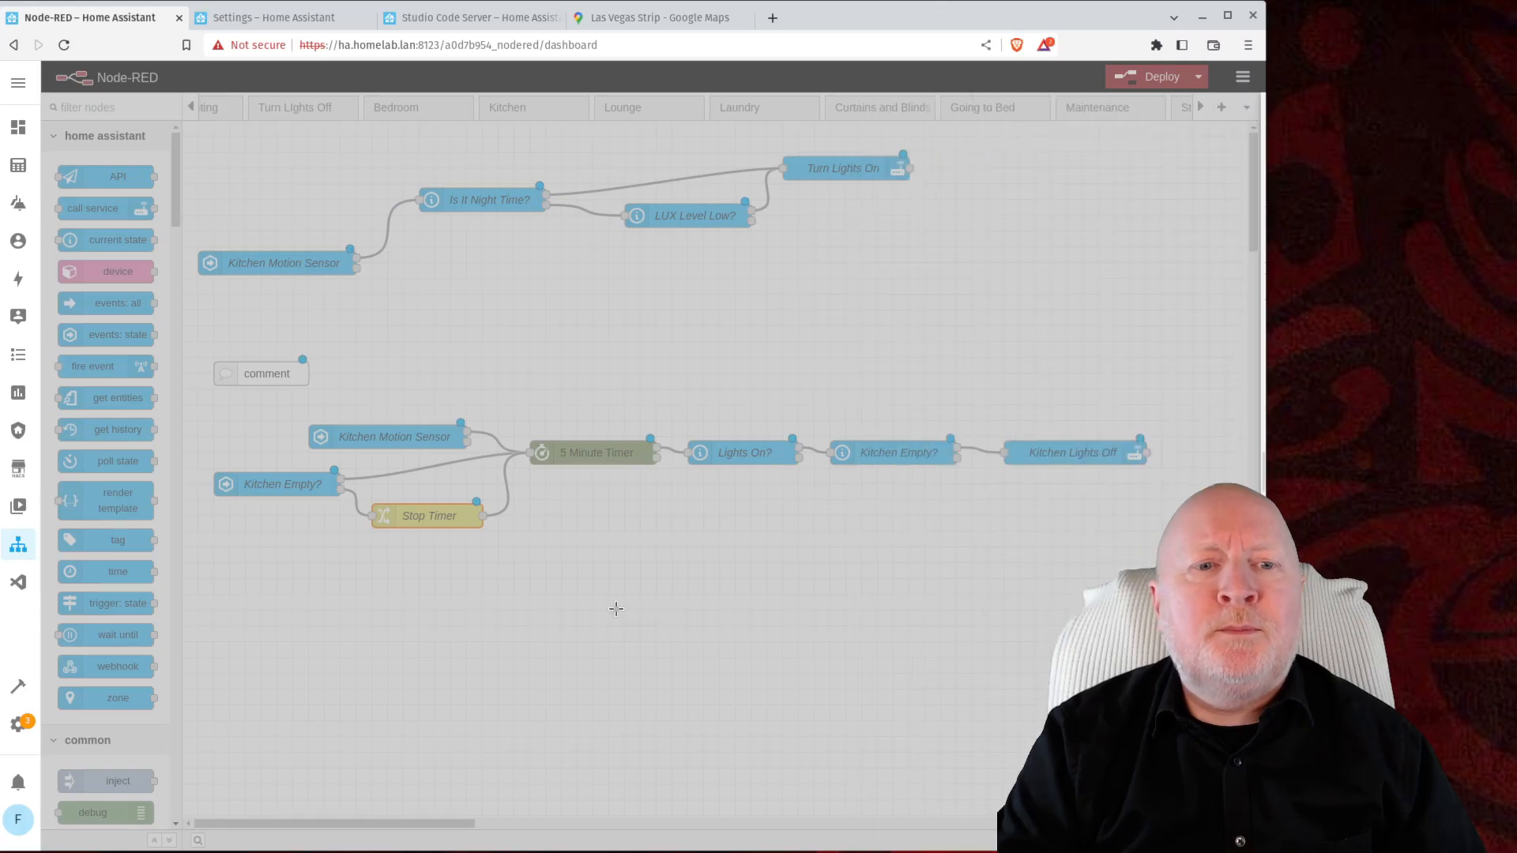
{"action": "left_click", "coordinate": [616, 605]}
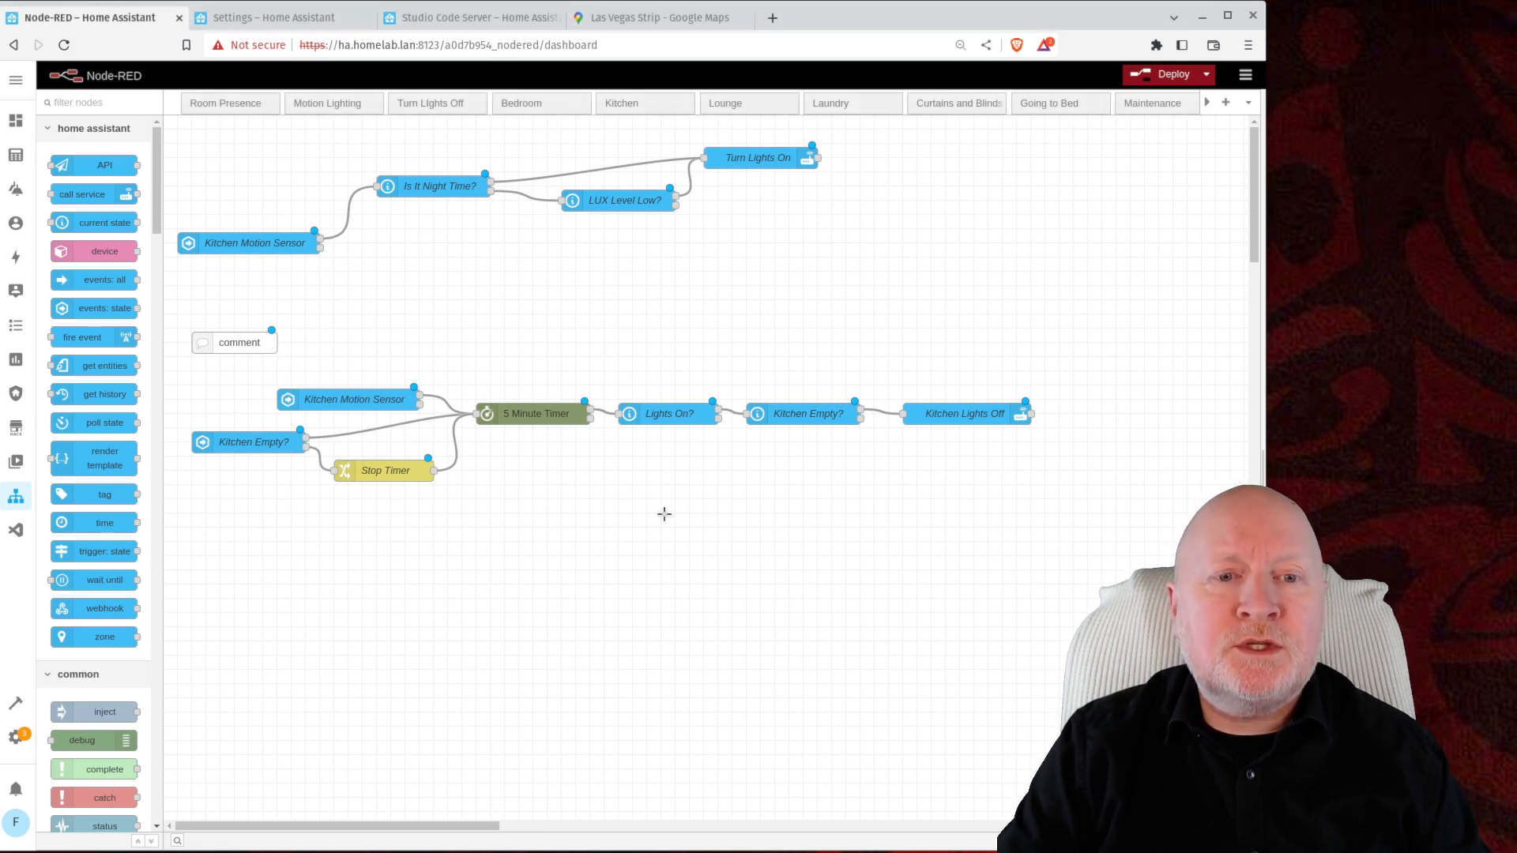
Step: Paste the copied kitchen motion lighting flow with the 3 Minute Timer below the existing kitchen flows
{"action": "key", "text": "ctrl+v"}
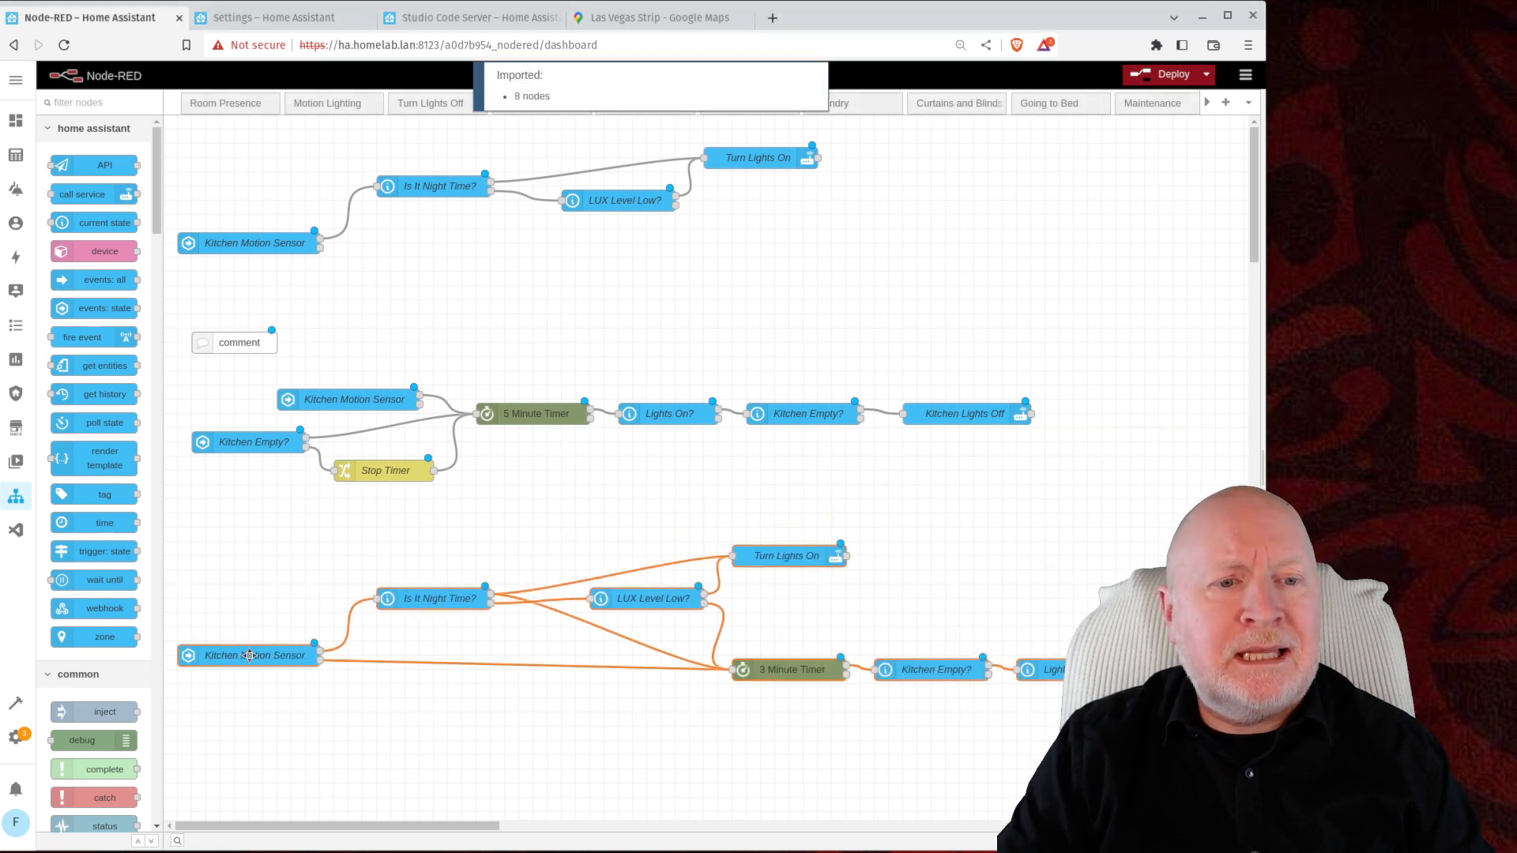
{"action": "left_click", "coordinate": [230, 634]}
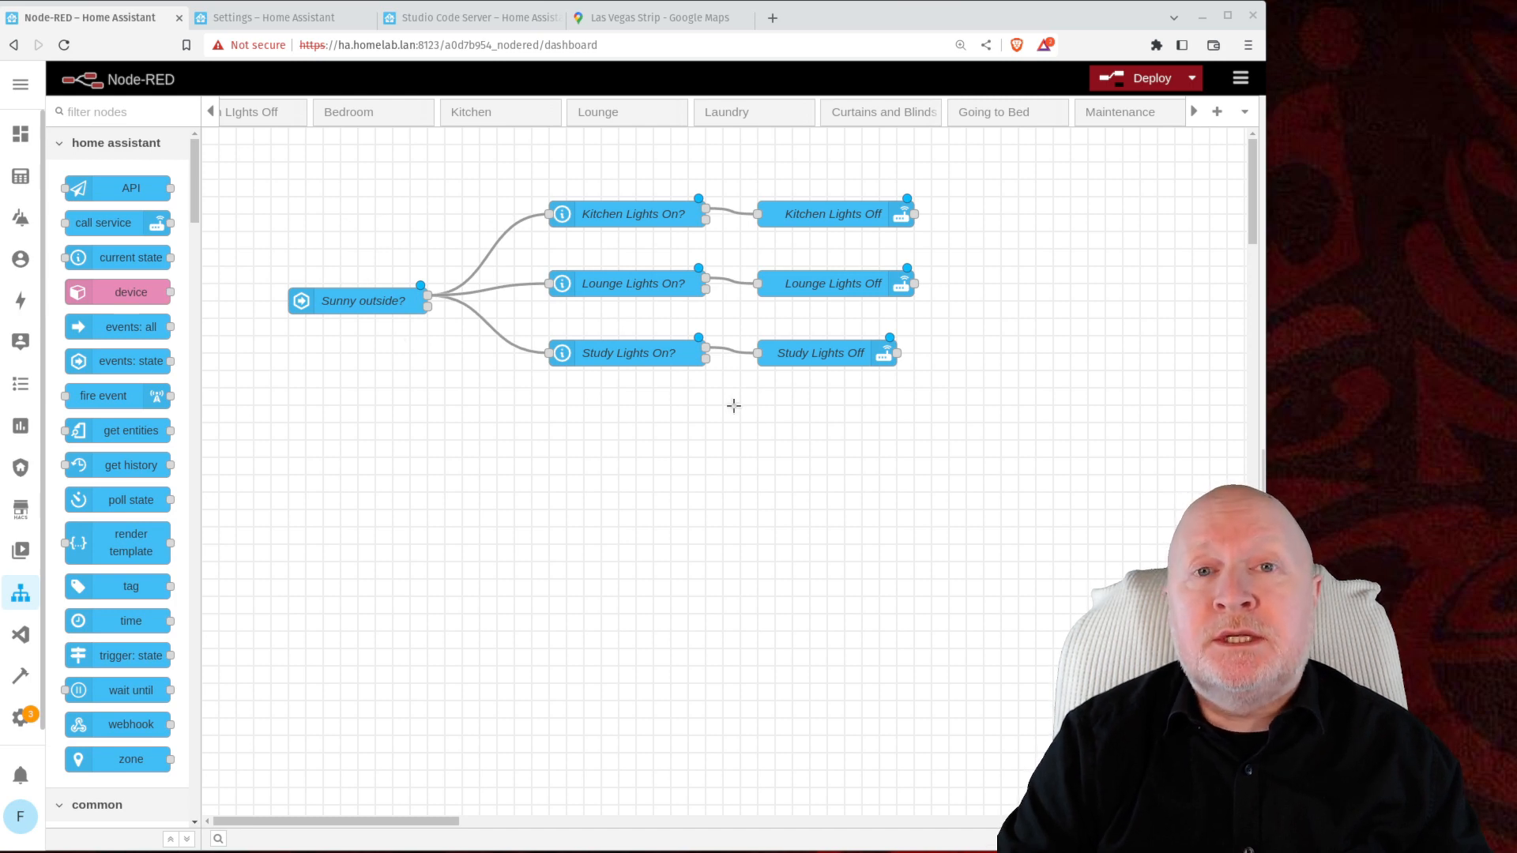
Step: Check the entity and illuminance threshold of the Sunny outside? trigger node without editing it
{"action": "double_click", "coordinate": [377, 294]}
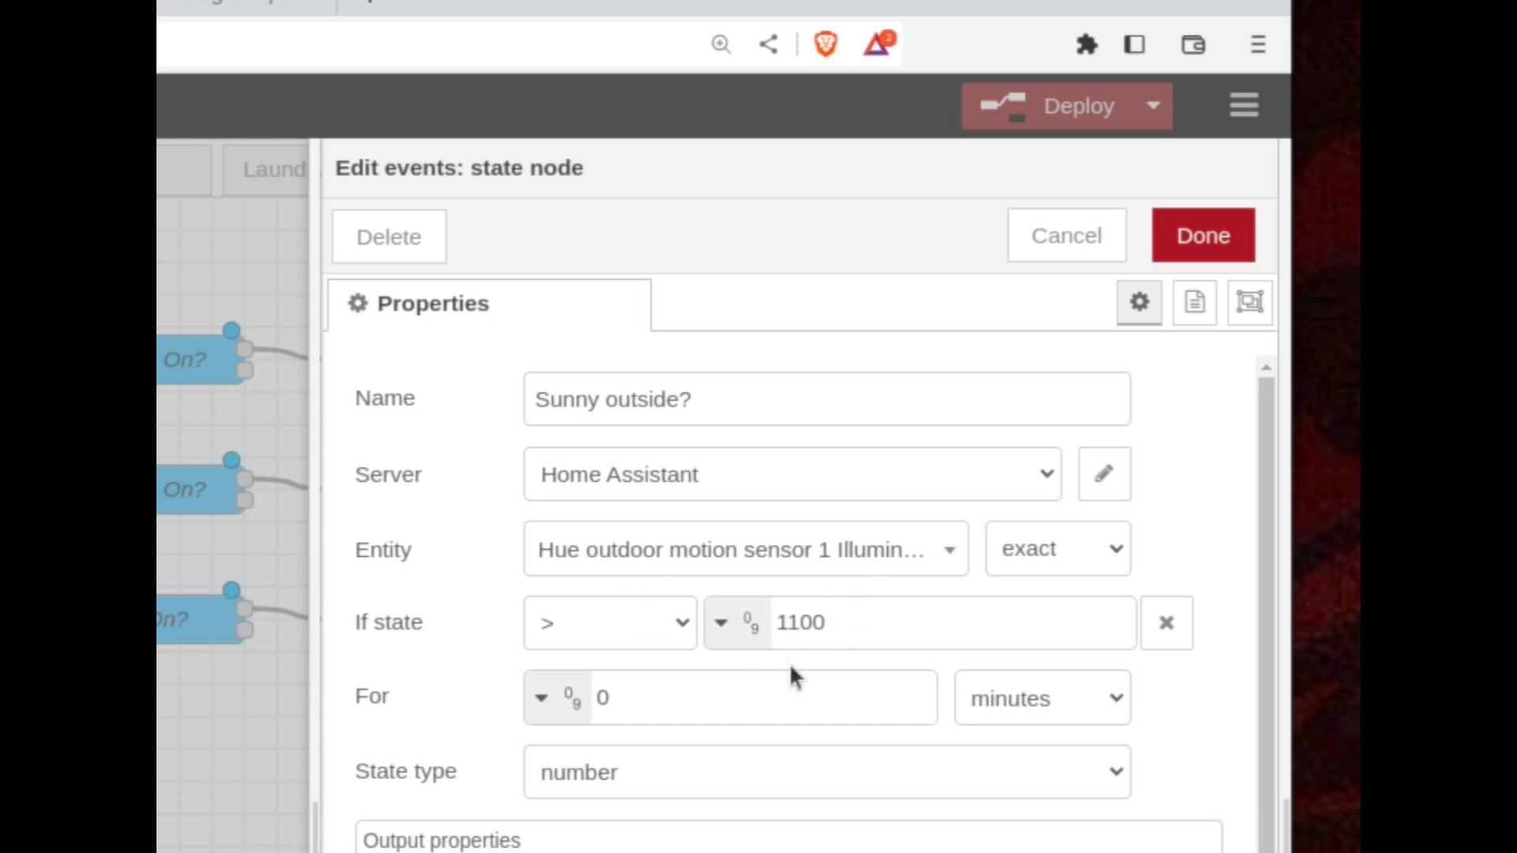
{"action": "left_click", "coordinate": [1081, 244]}
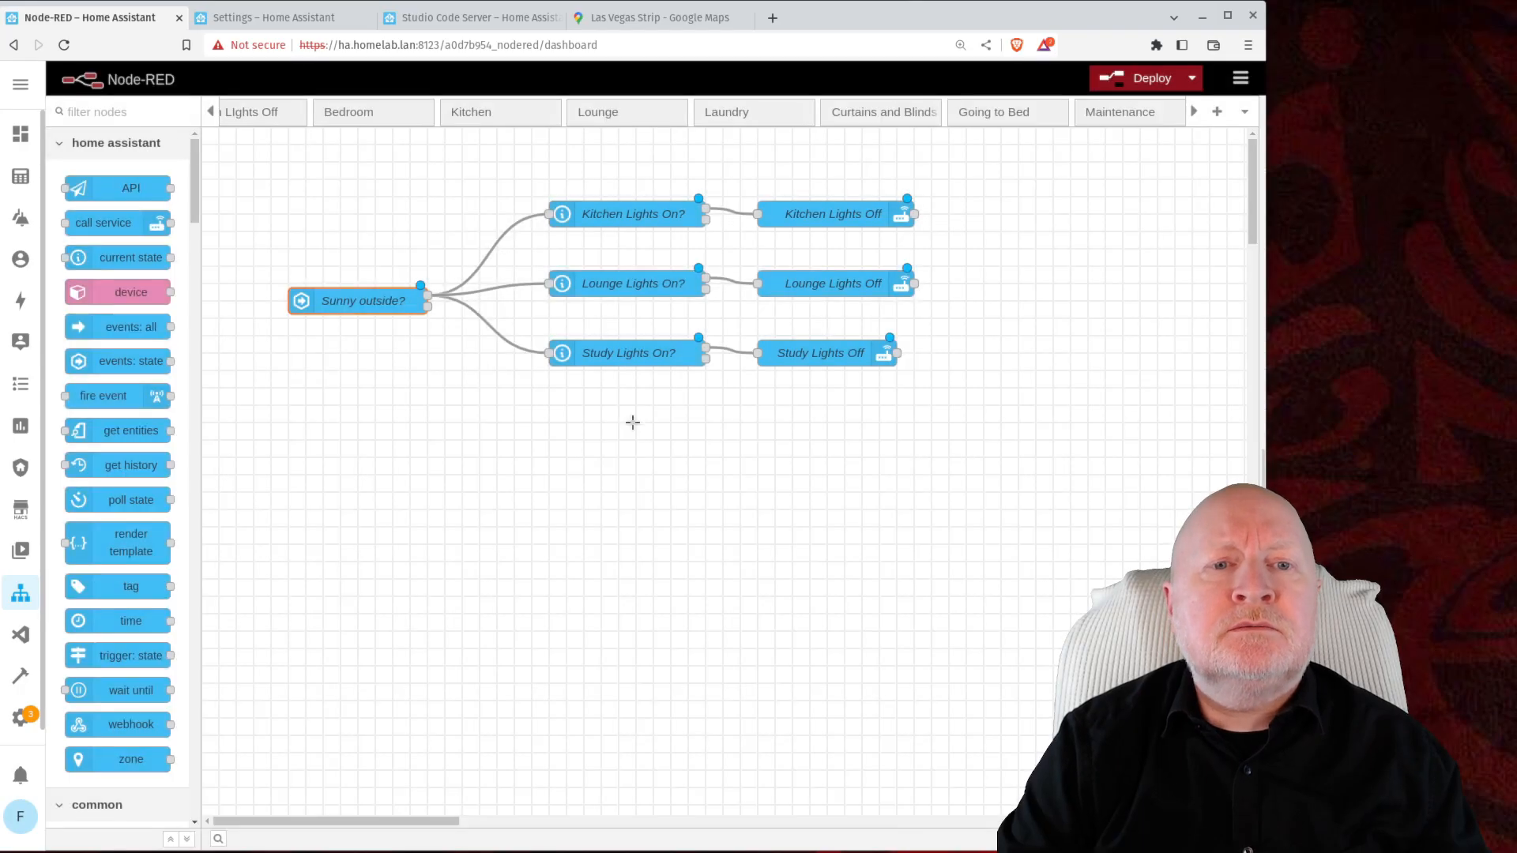
{"action": "left_click", "coordinate": [632, 422]}
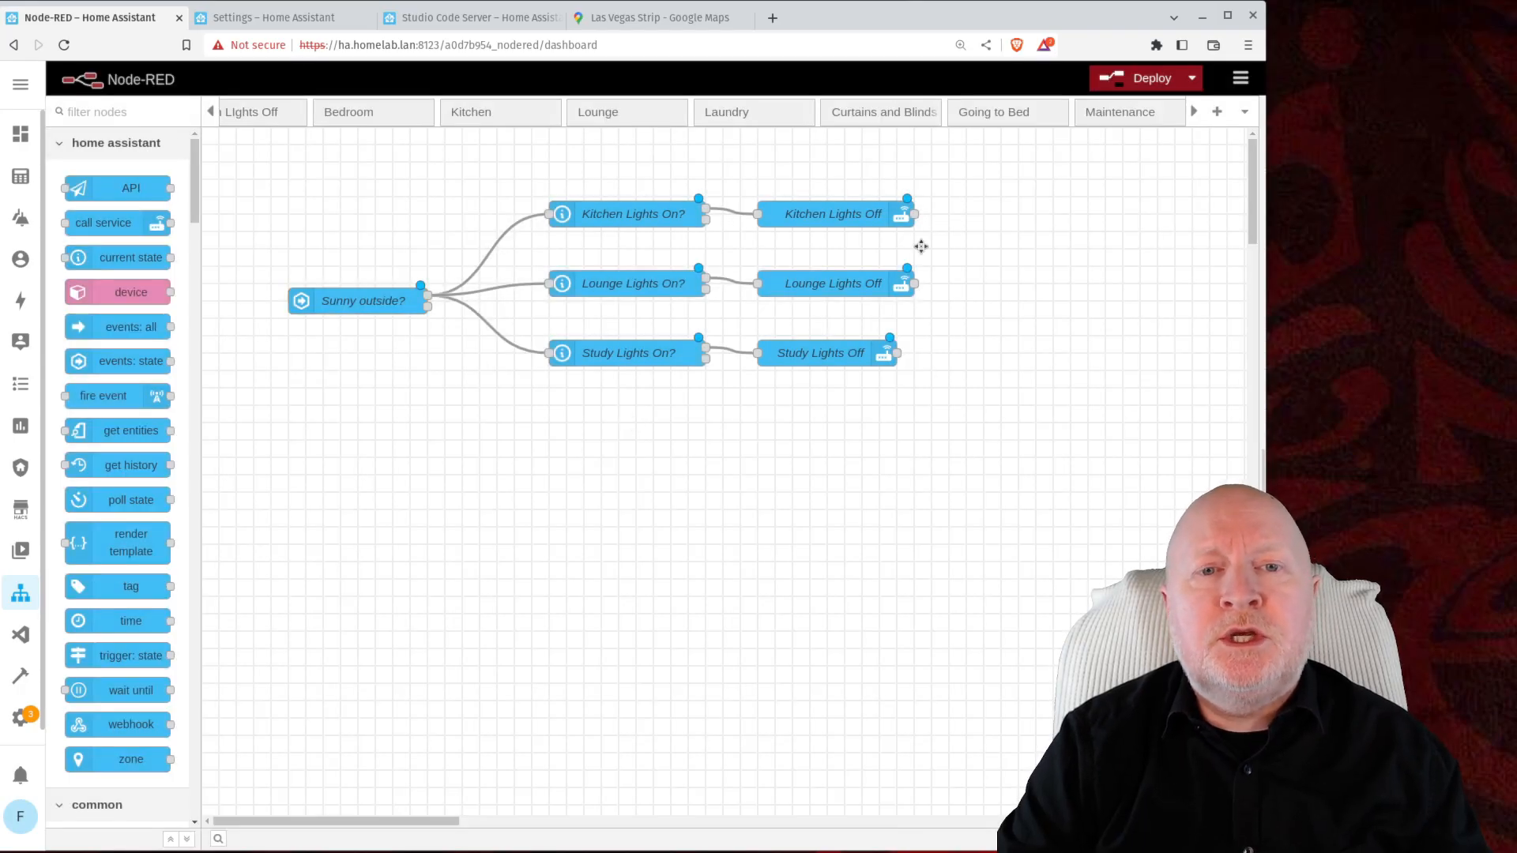